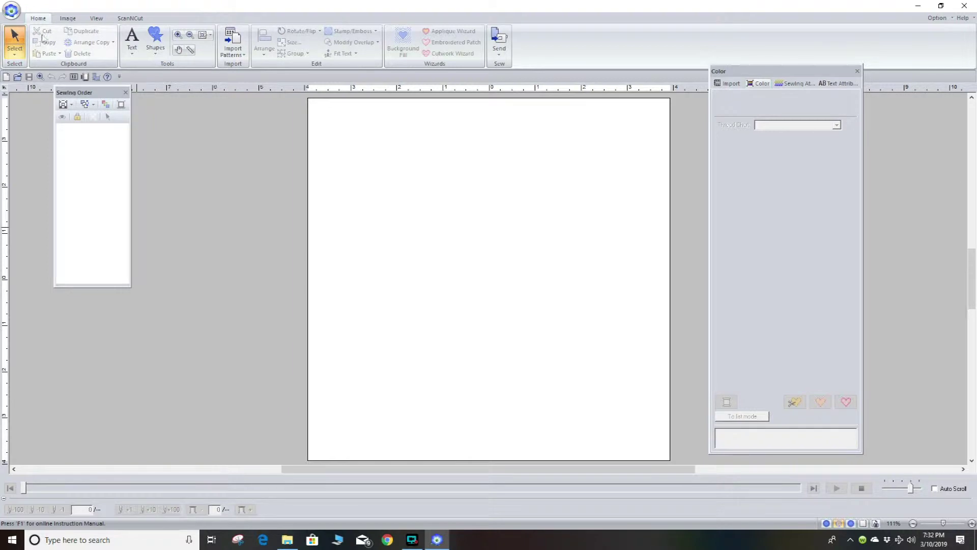
Draw a page-filling rectangle about 7.70 by 7.73 inches with a Running Stitch outline in Applique Material and the region set to Not Sewn.
click(155, 35)
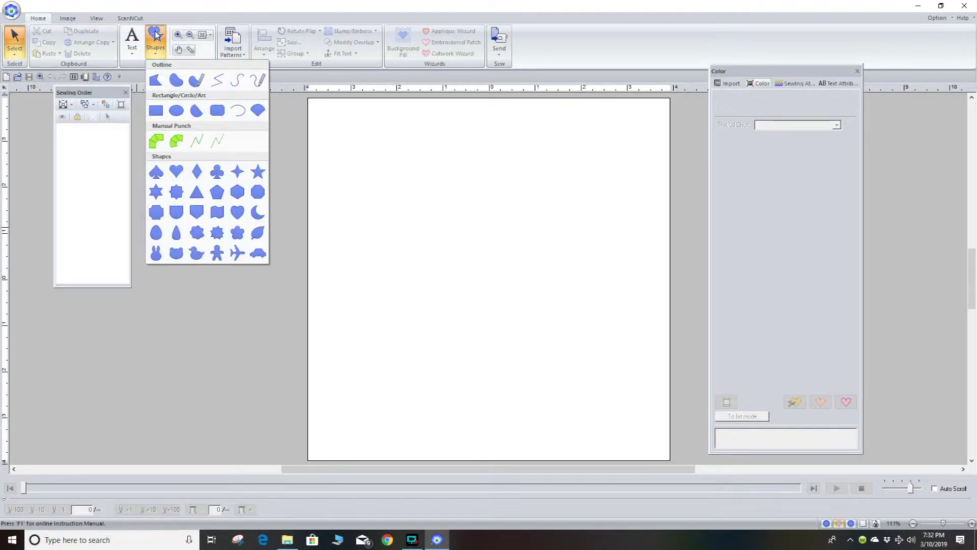
click(156, 111)
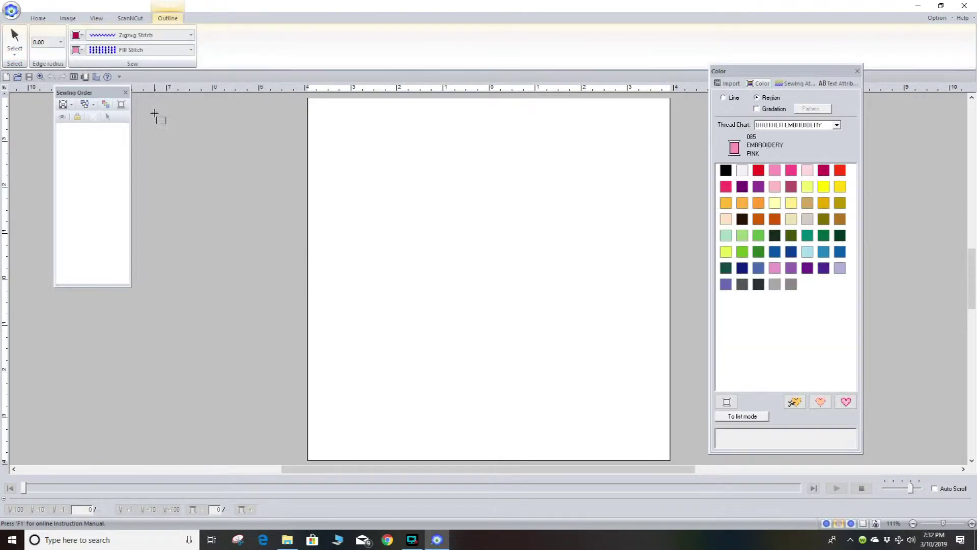
click(191, 35)
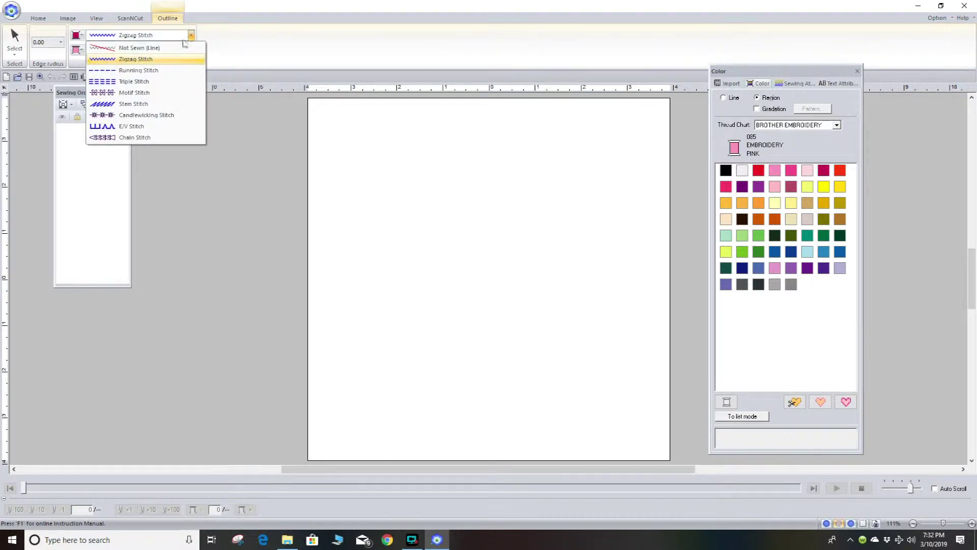
click(159, 76)
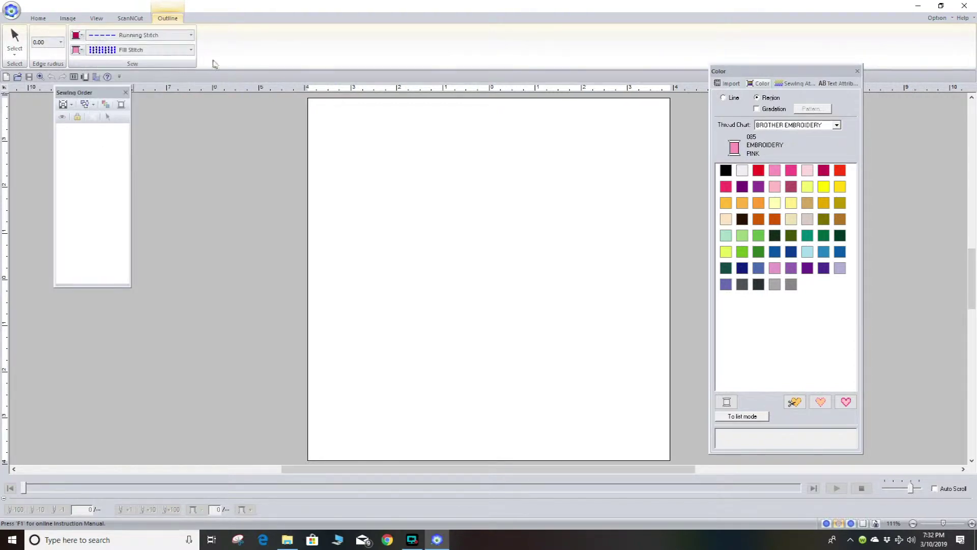
click(192, 51)
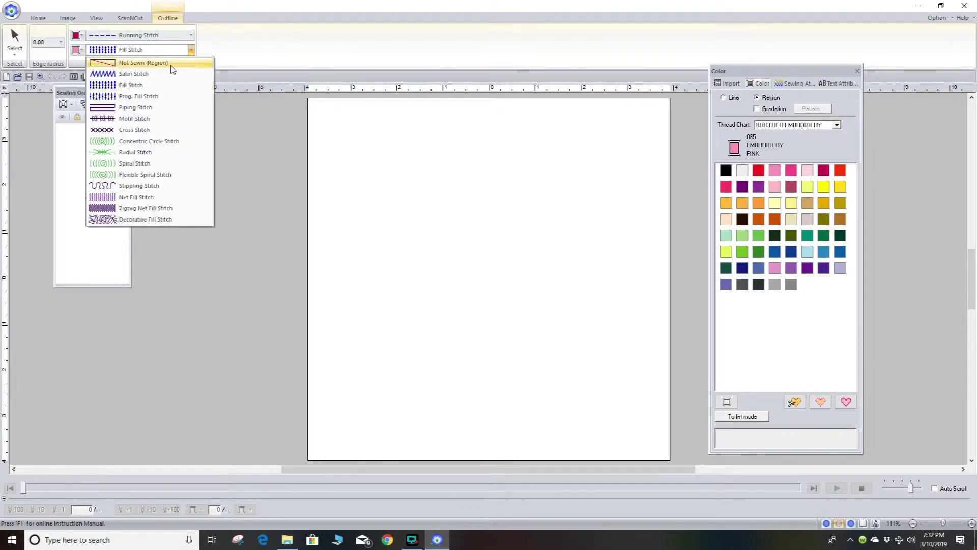
click(172, 65)
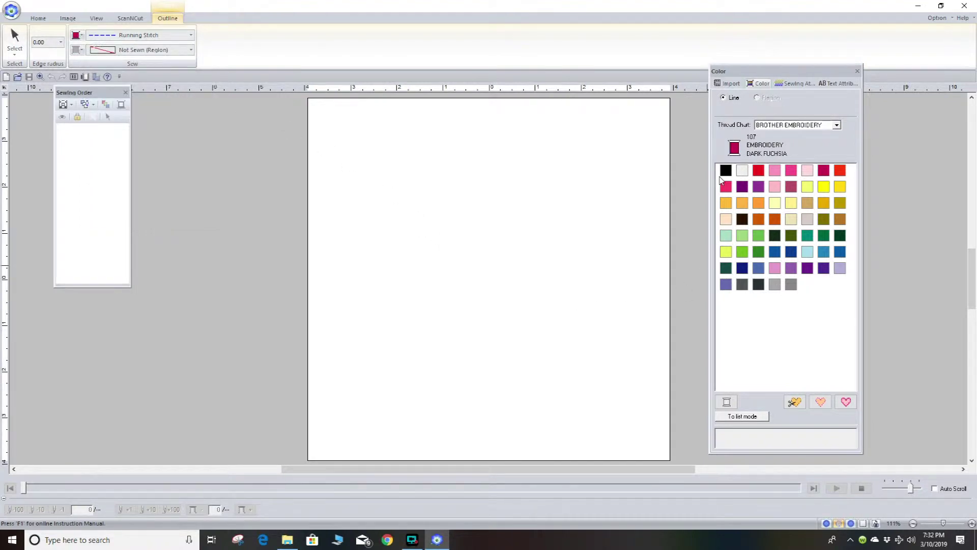
click(795, 402)
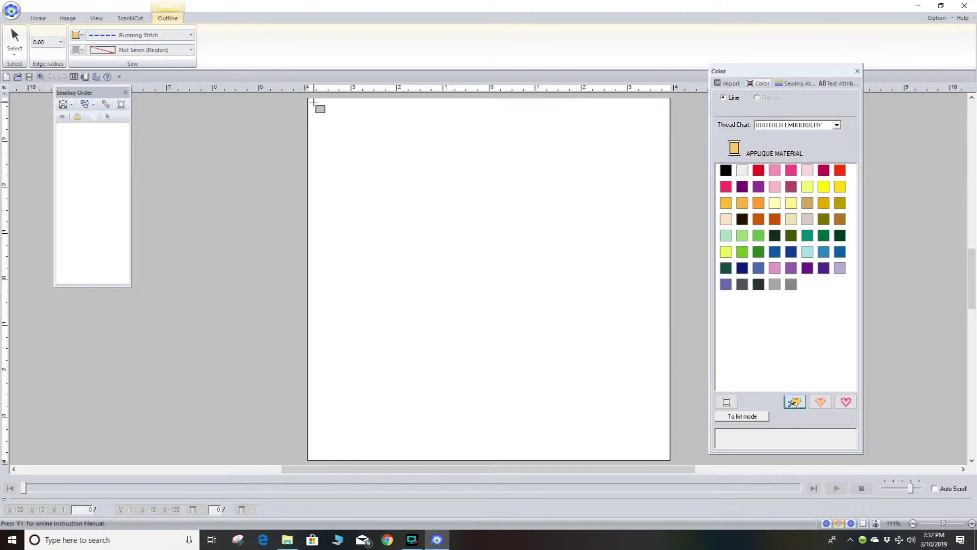
drag(314, 101, 668, 459)
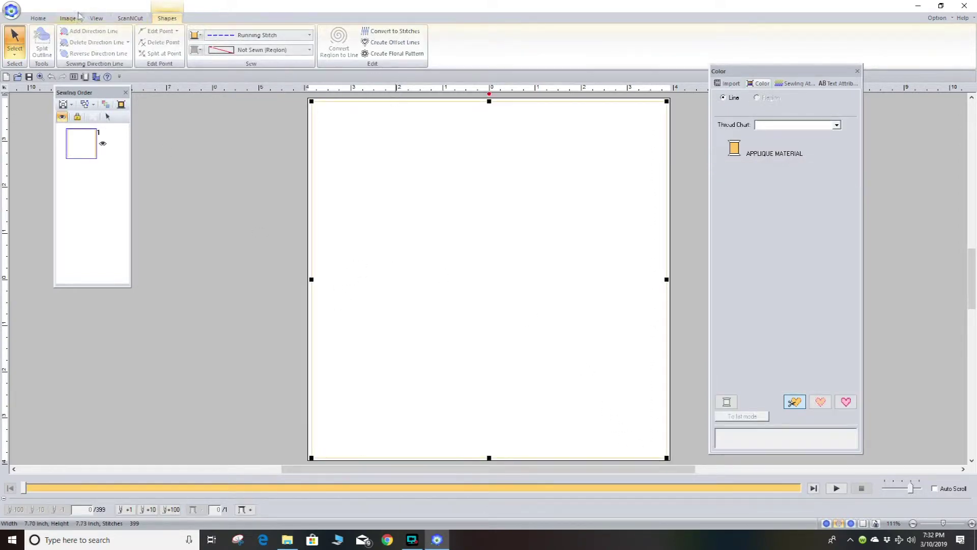
Start the Background Fill wizard with Decorative Fill for the region inside the rectangle and proceed to its fill settings.
click(37, 18)
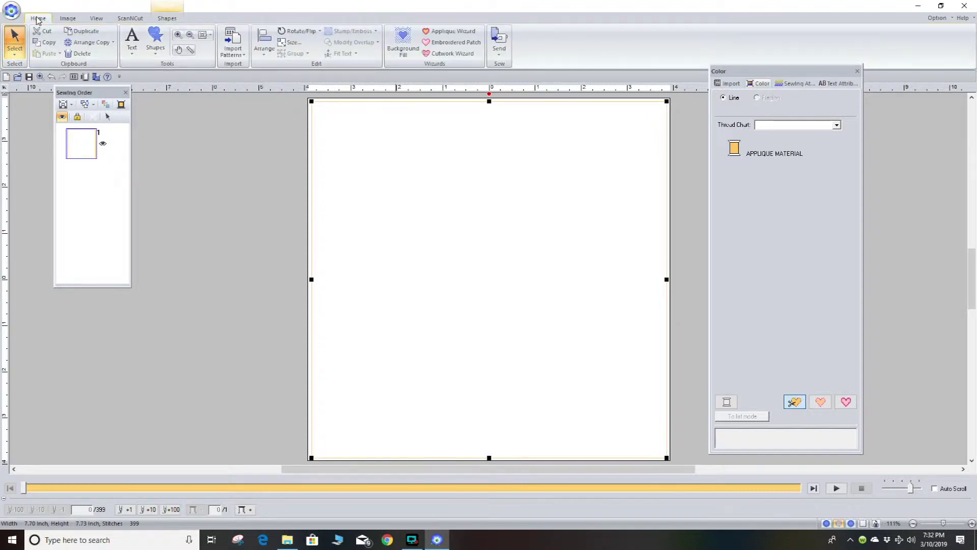
click(401, 38)
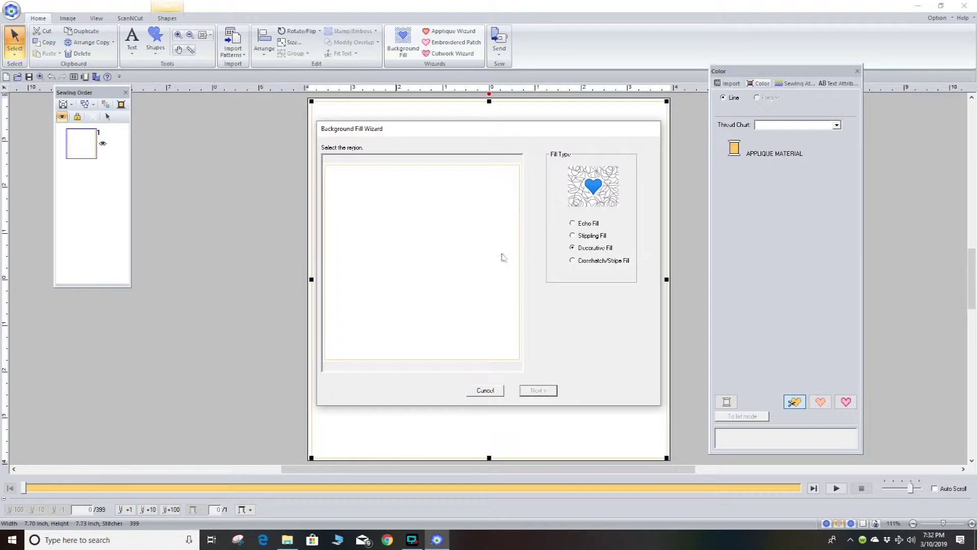
click(435, 262)
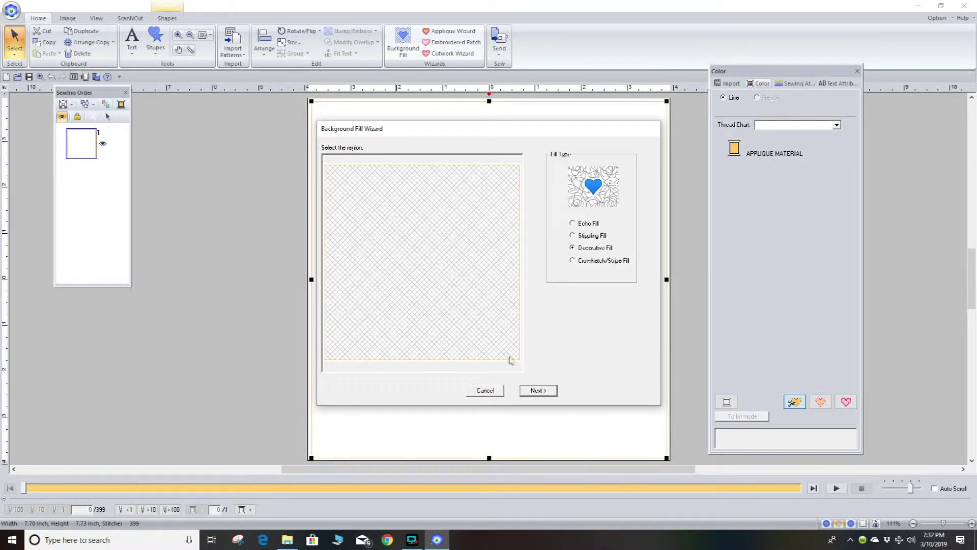
click(537, 390)
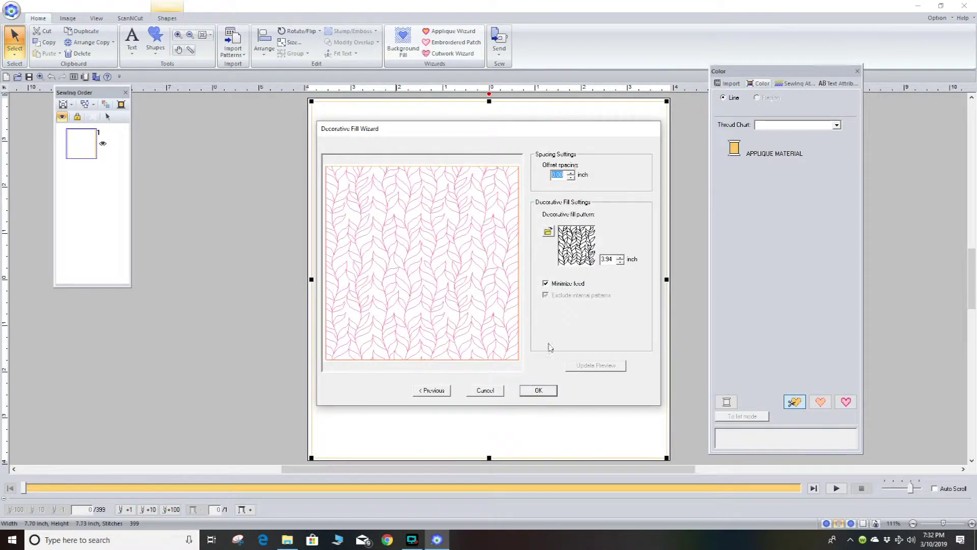
Choose the shell-shaped df_pat028 as the decorative fill pattern.
click(548, 232)
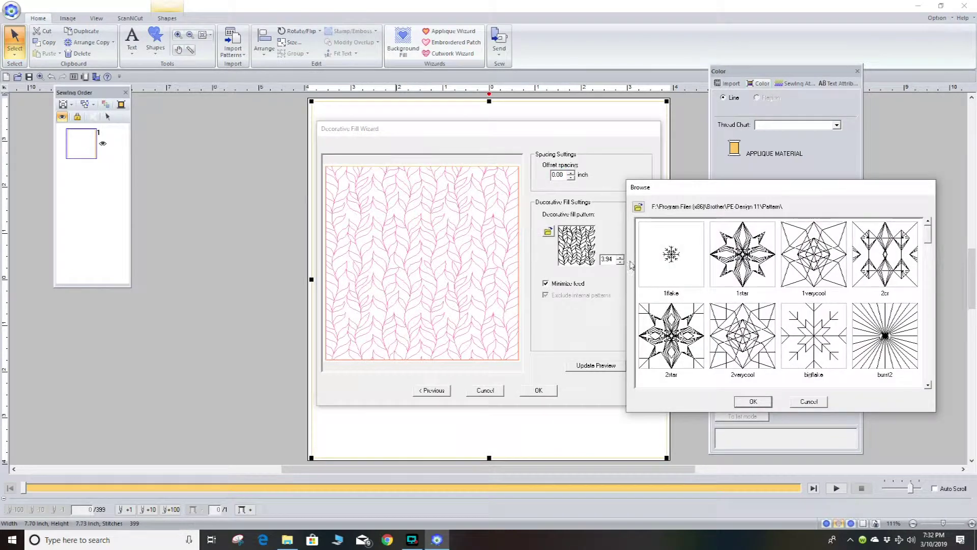
click(929, 387)
click(929, 387)
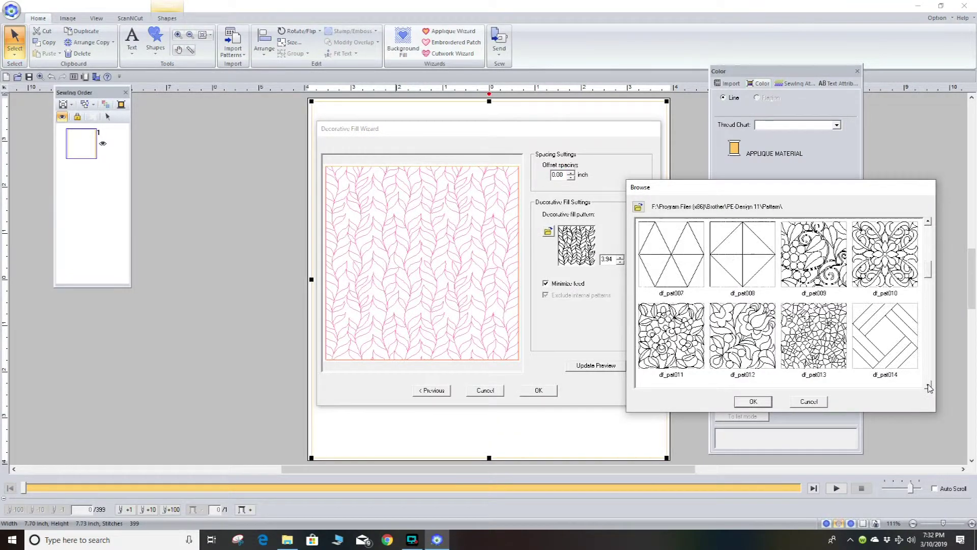
click(929, 387)
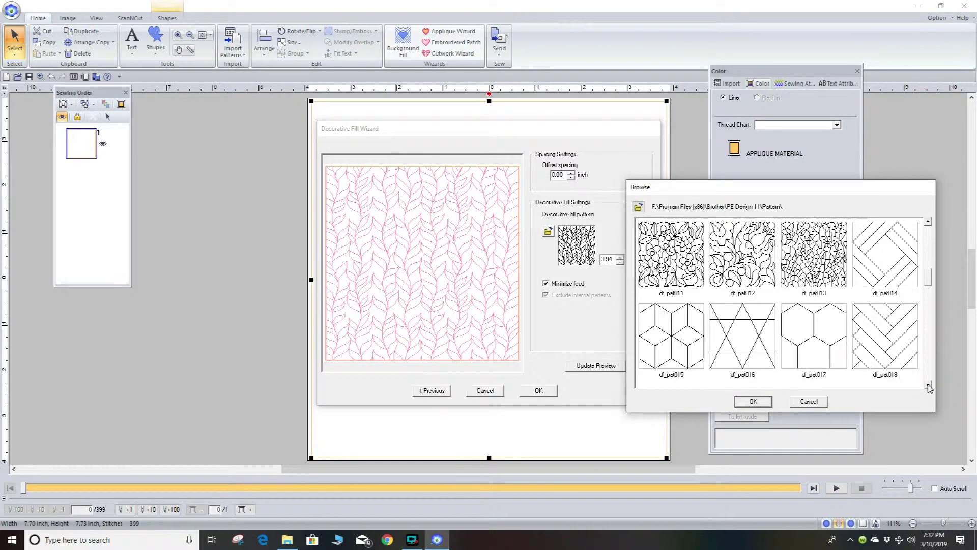
click(929, 386)
click(928, 387)
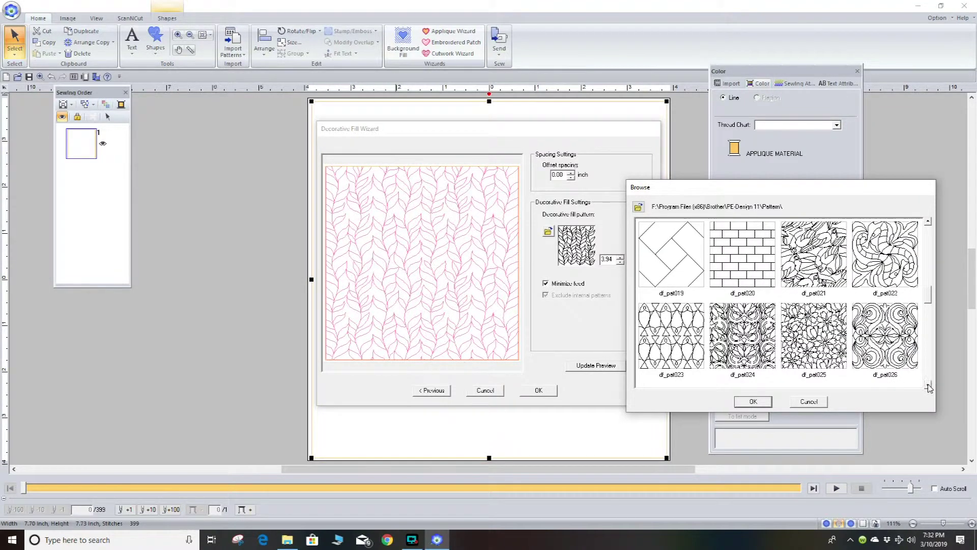
click(929, 387)
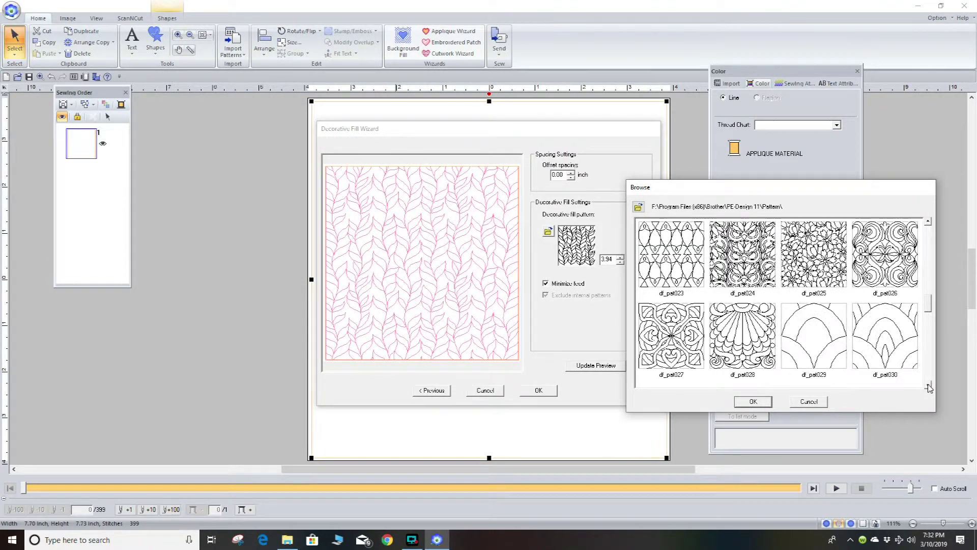
double_click(740, 331)
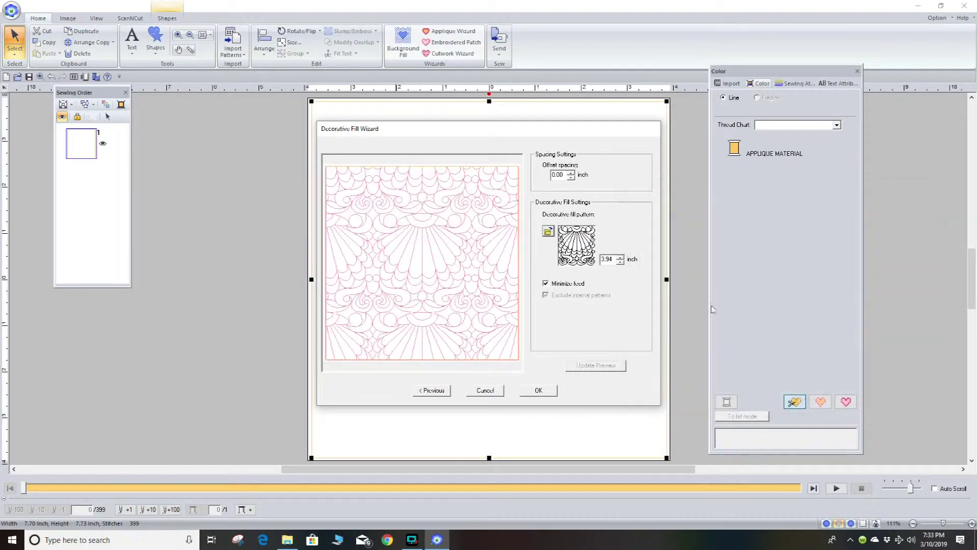
Set the pattern size to 7 inches, create the fill, and recolour it to Embroidery Black.
double_click(613, 258)
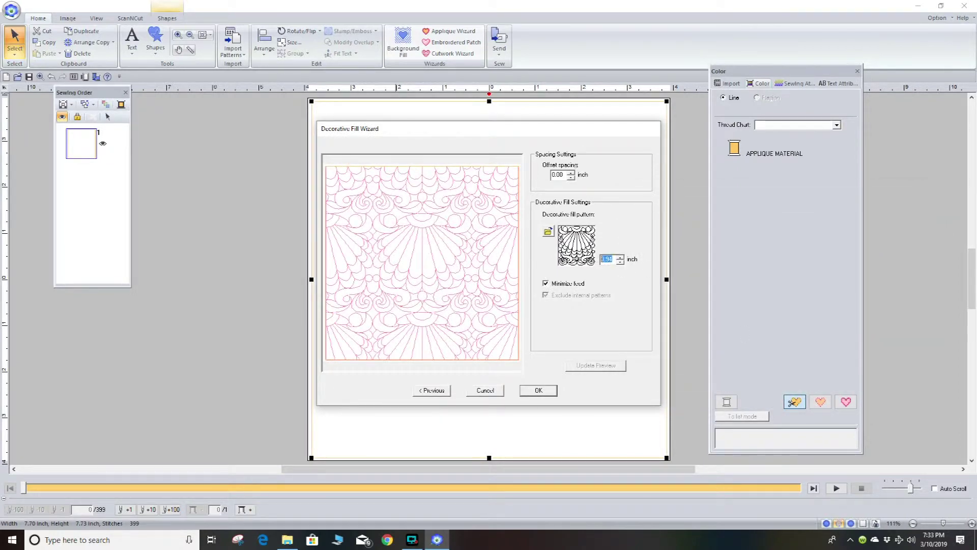
text(7)
click(597, 366)
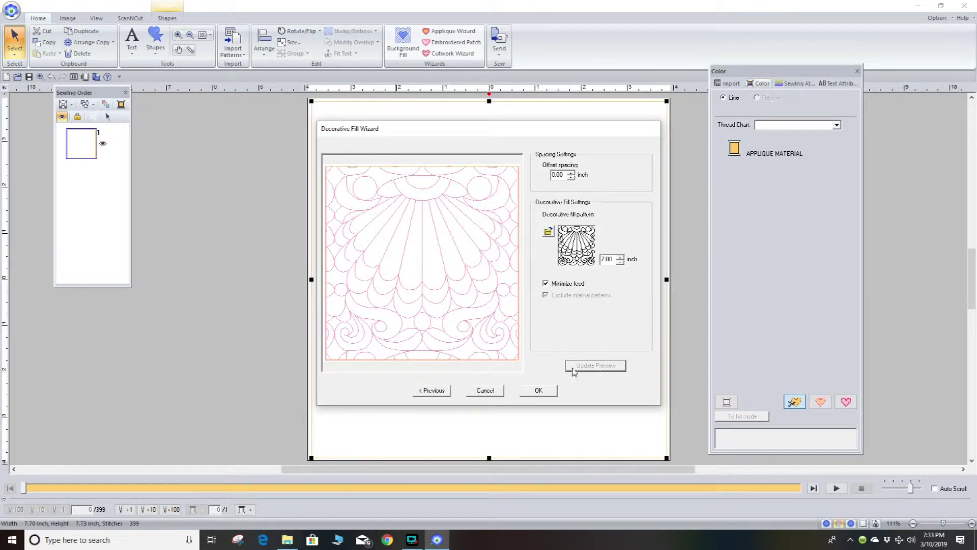
click(534, 392)
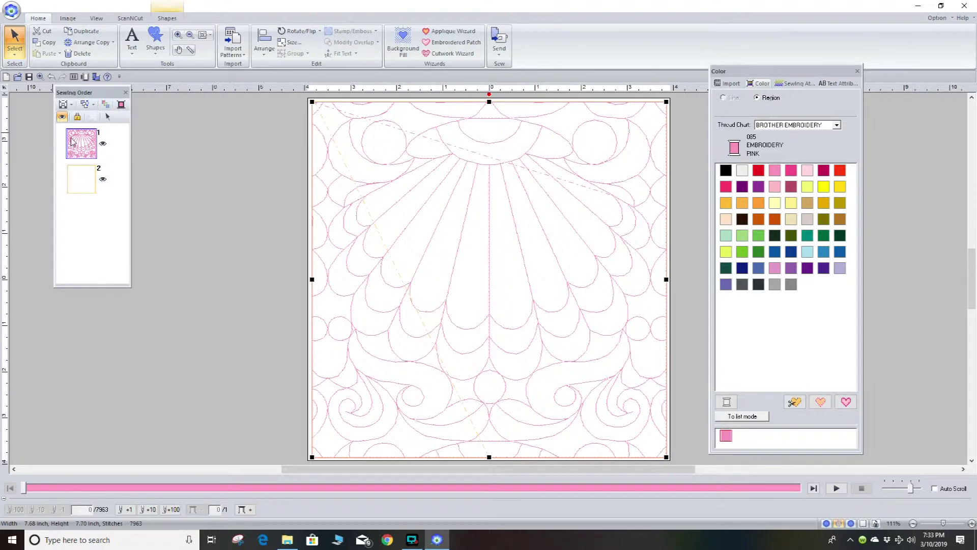
click(725, 171)
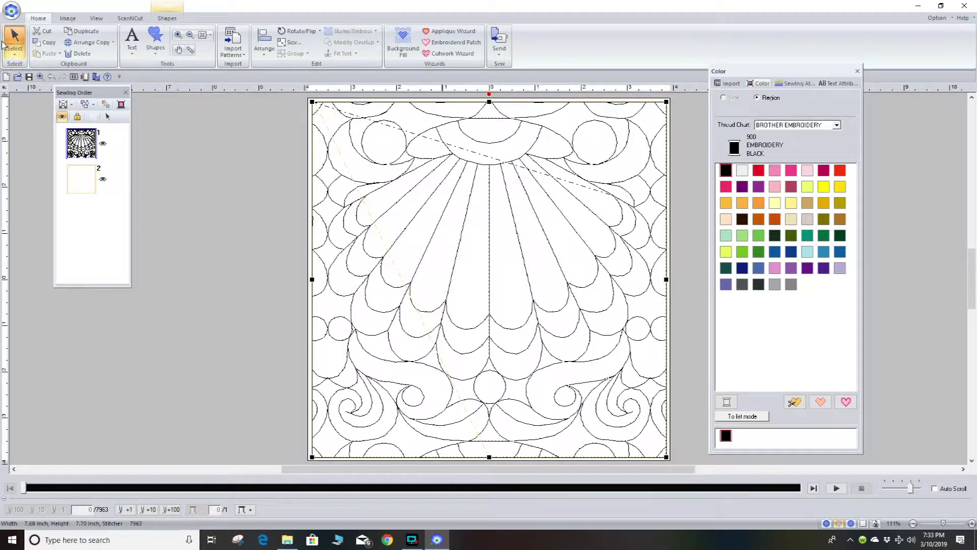
Start another decorative background fill for the three small regions around the crown at the top of the shell.
click(404, 43)
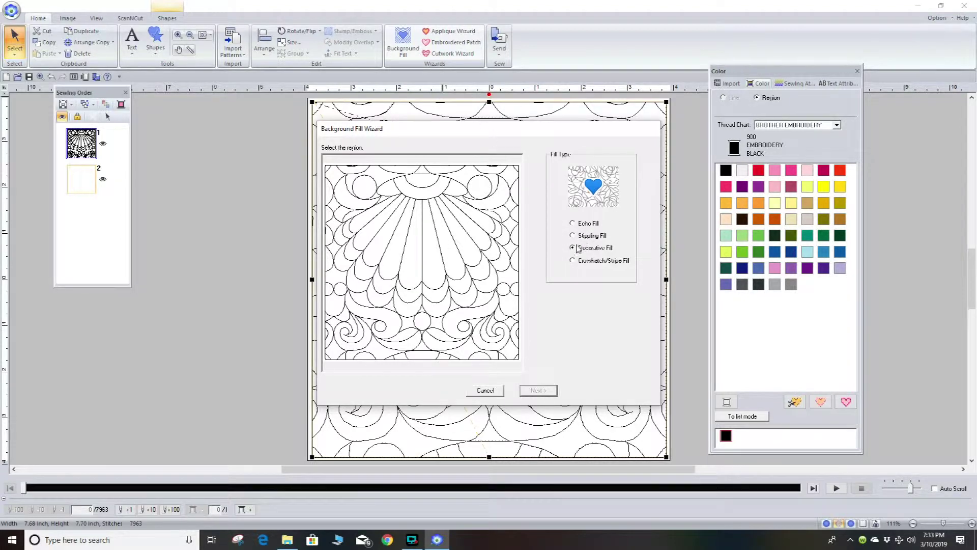
click(390, 189)
click(422, 183)
click(458, 191)
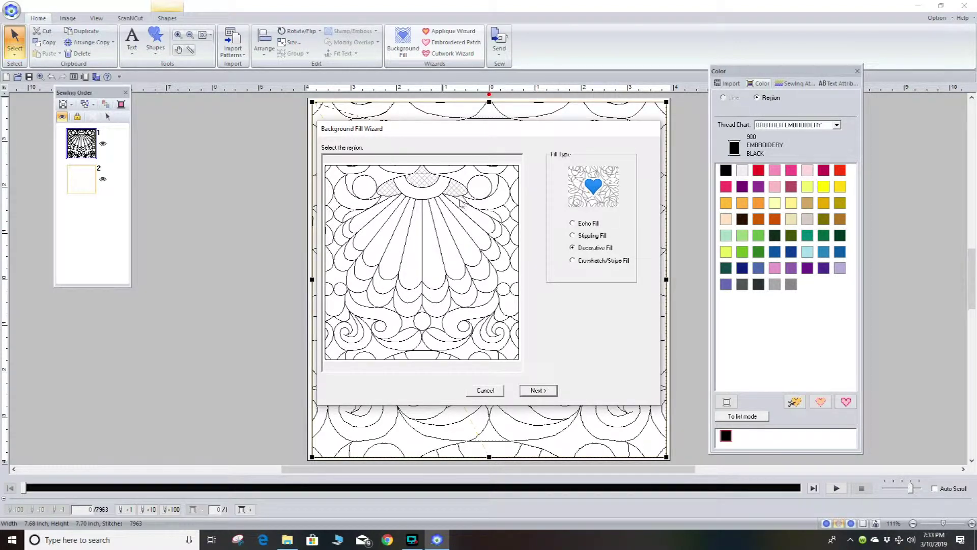
click(536, 390)
Choose the df_pat019 fill pattern for the crown regions, reduce its size to 0.39 inch, and update the preview.
click(548, 233)
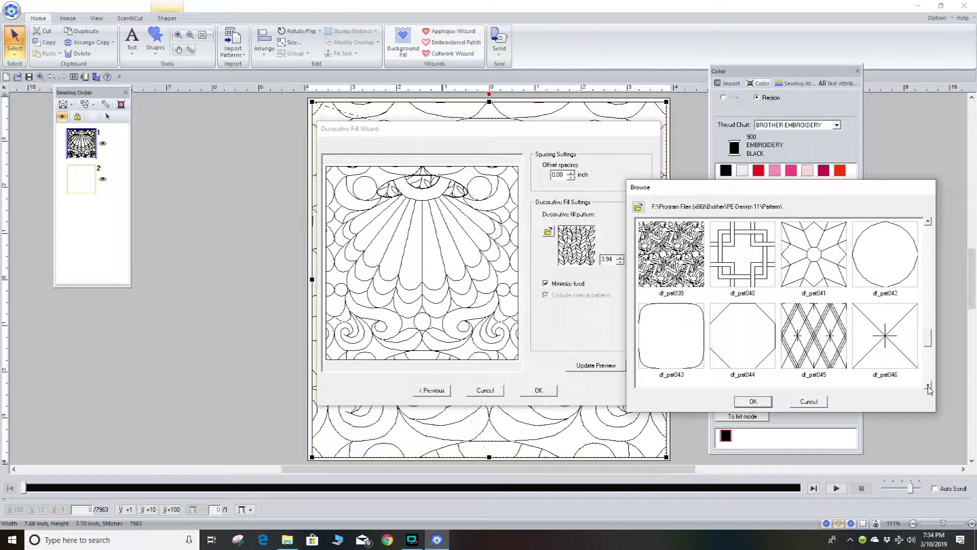
click(928, 385)
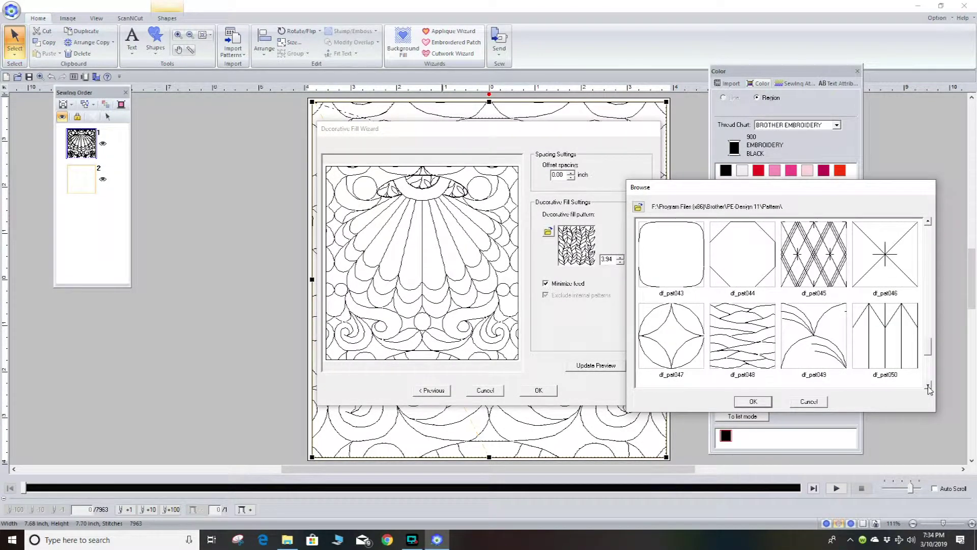
click(927, 386)
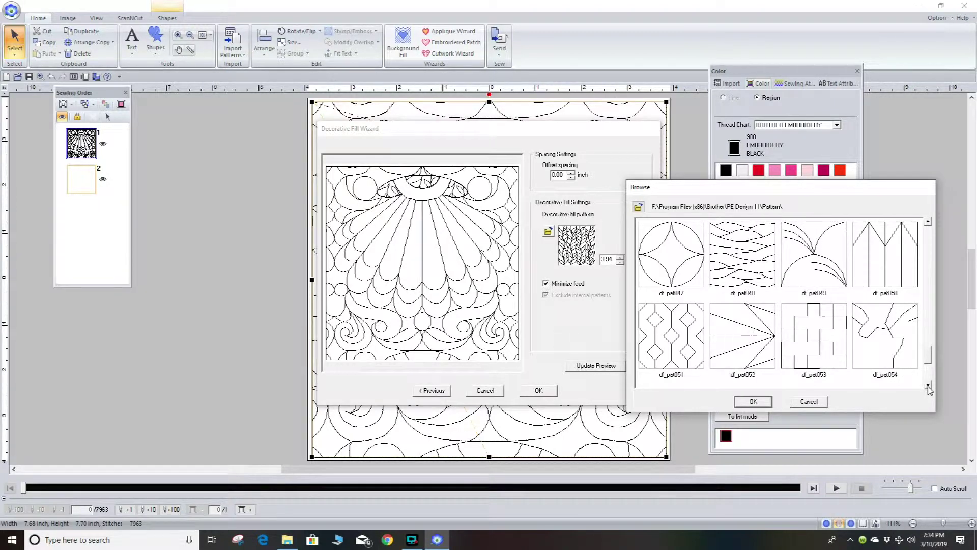
click(927, 386)
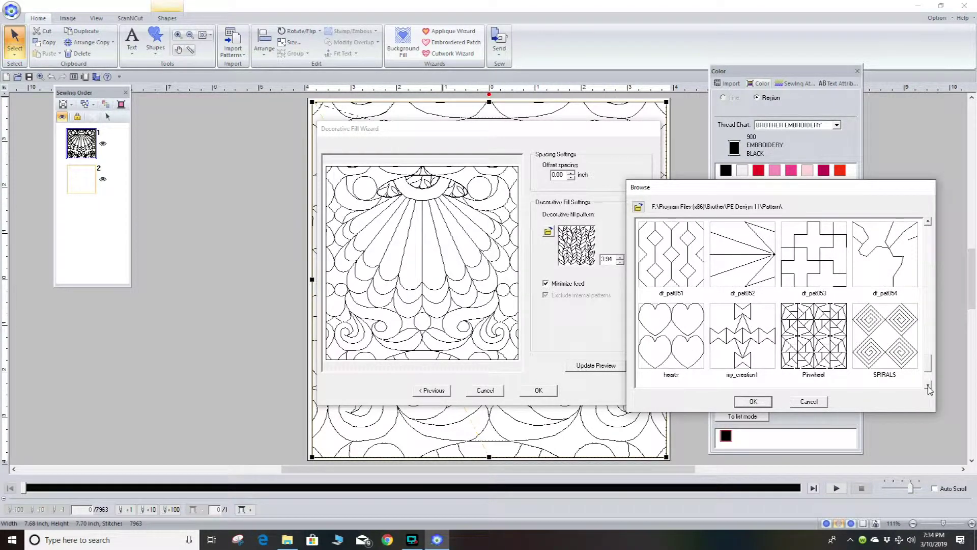
click(928, 386)
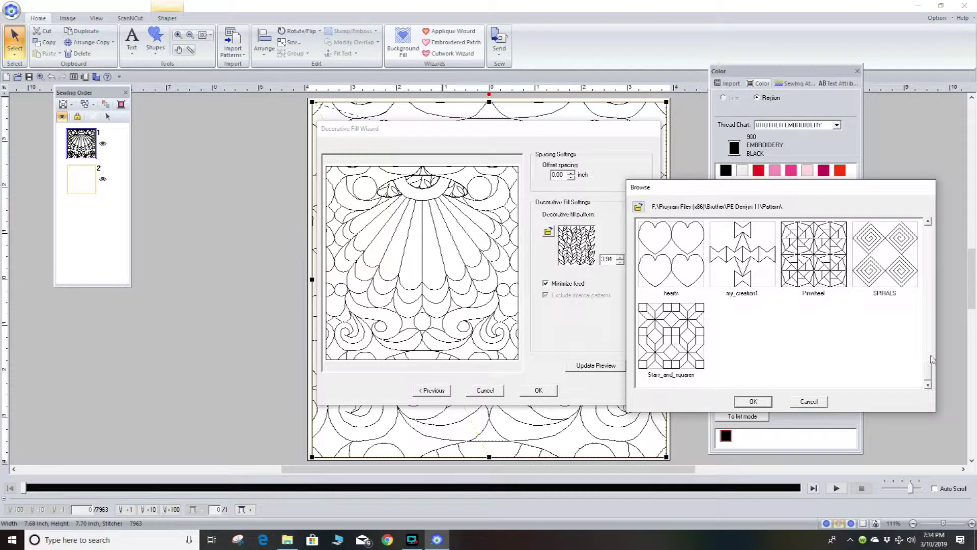
click(928, 223)
click(928, 223)
click(928, 223)
click(928, 223)
click(928, 223)
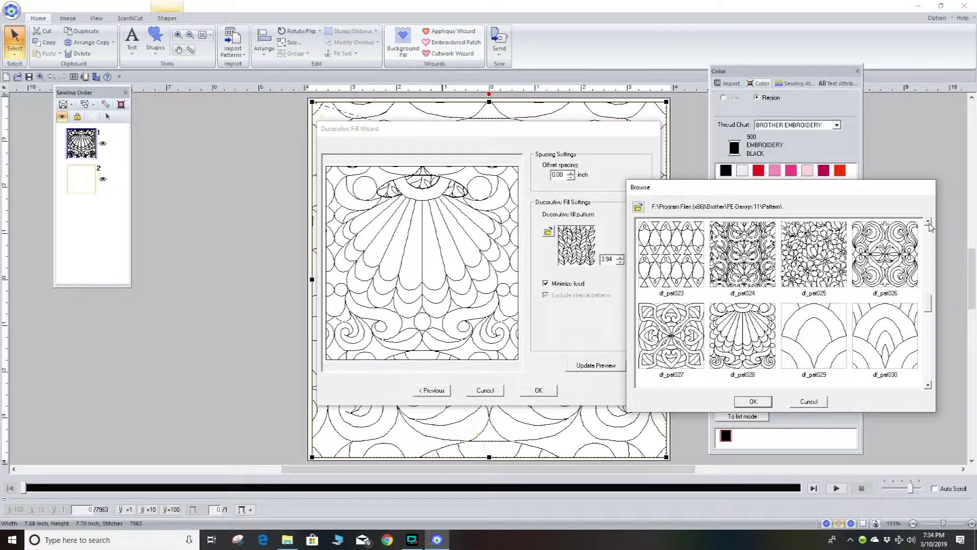
click(929, 223)
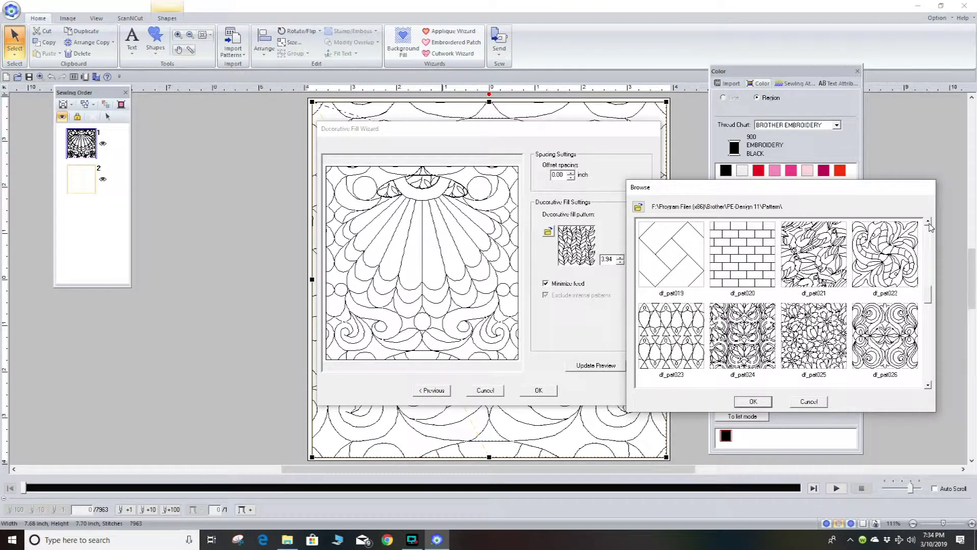
click(928, 223)
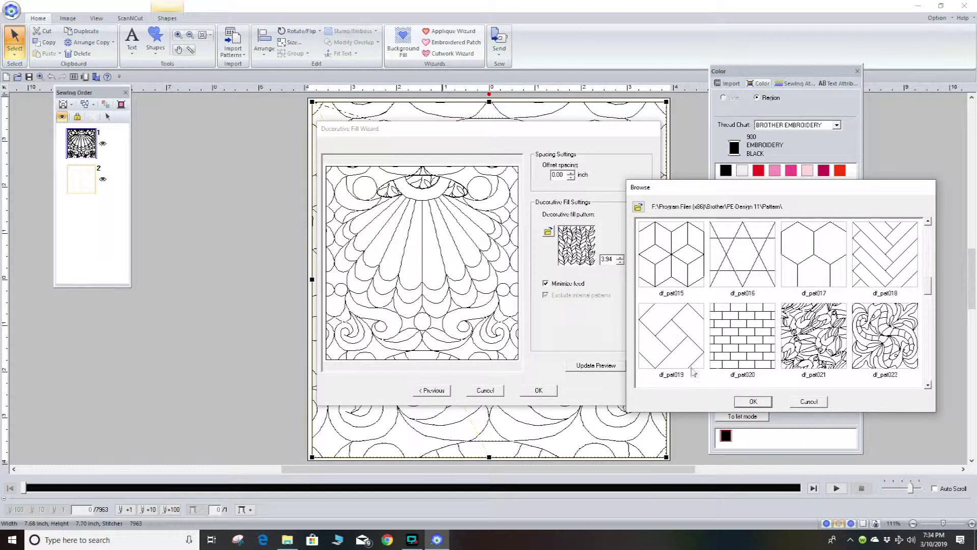
double_click(665, 345)
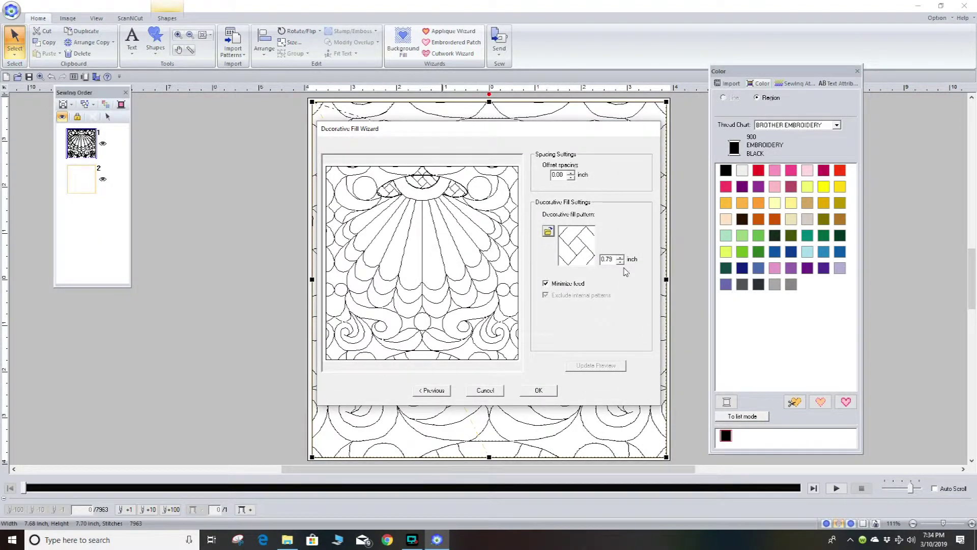
click(620, 262)
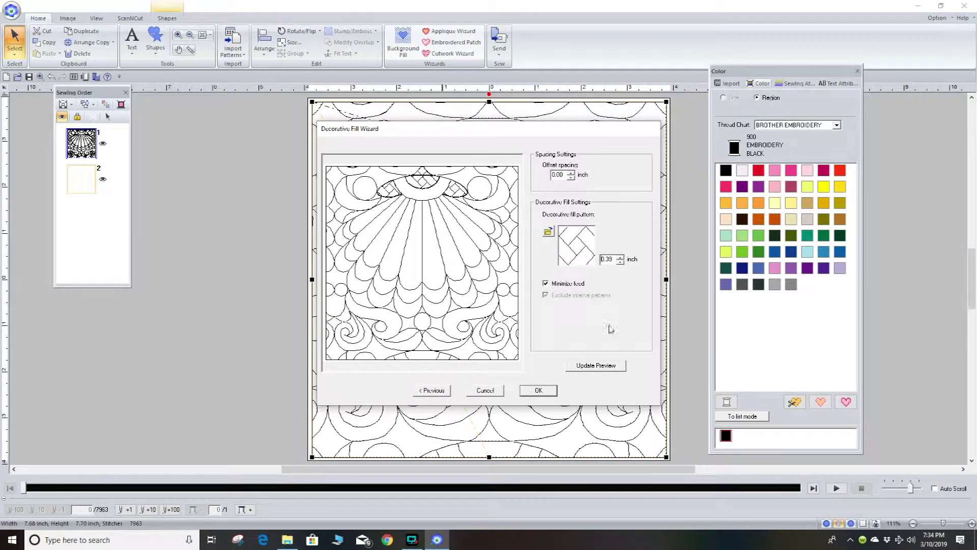
click(599, 366)
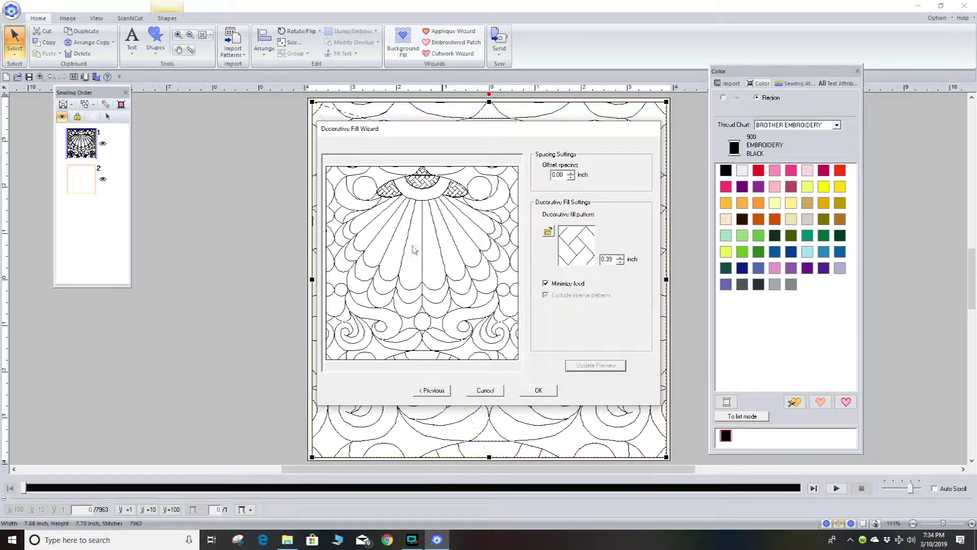
Create the decorative fill for the crown regions and recolour it to Embroidery Beige.
click(541, 391)
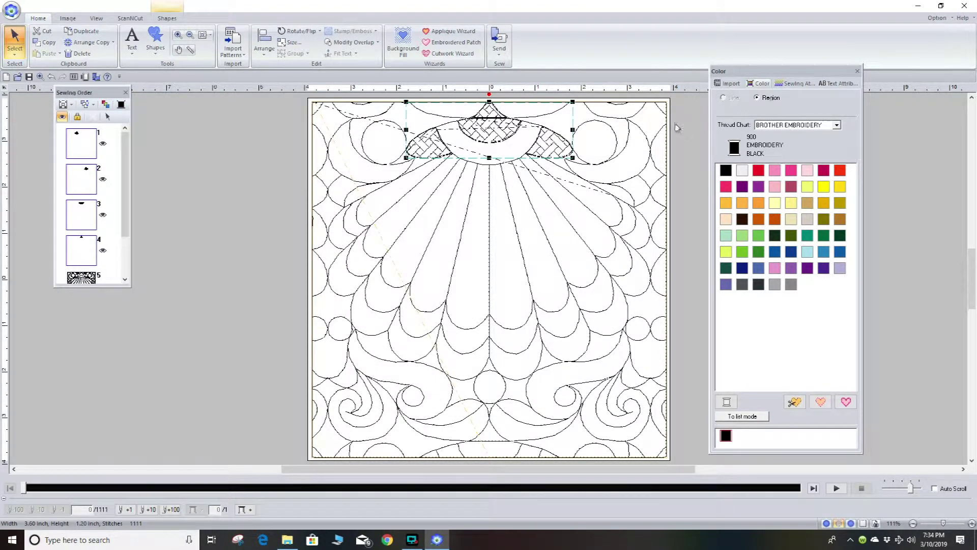
click(171, 23)
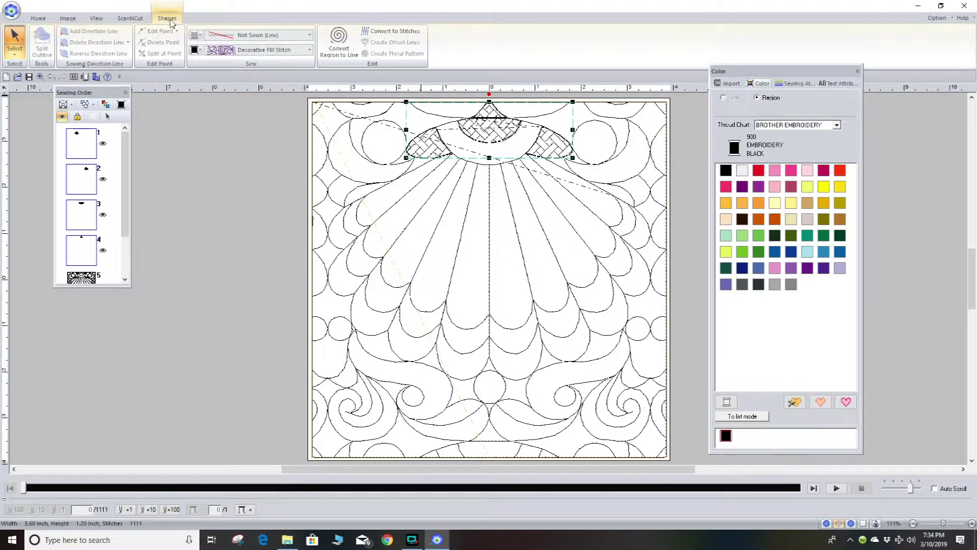
click(195, 50)
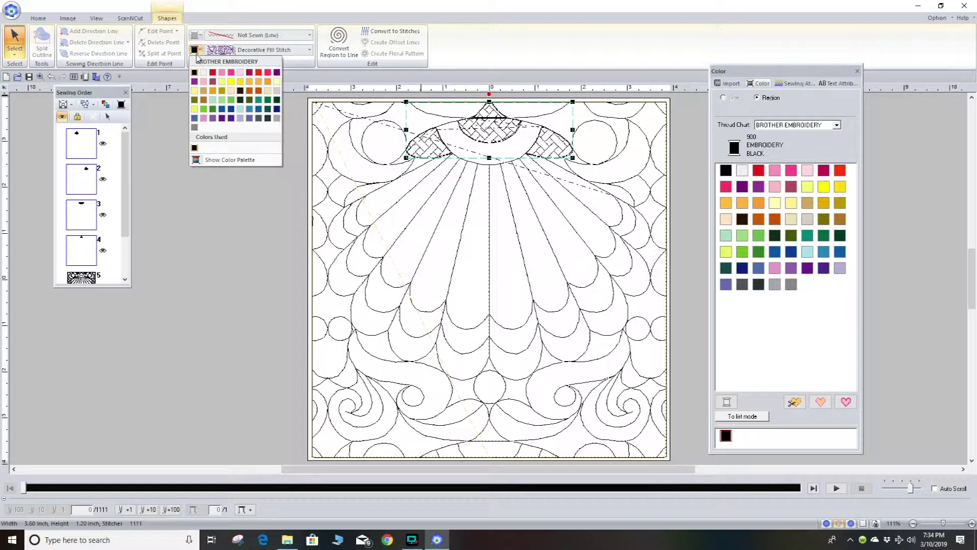
click(268, 92)
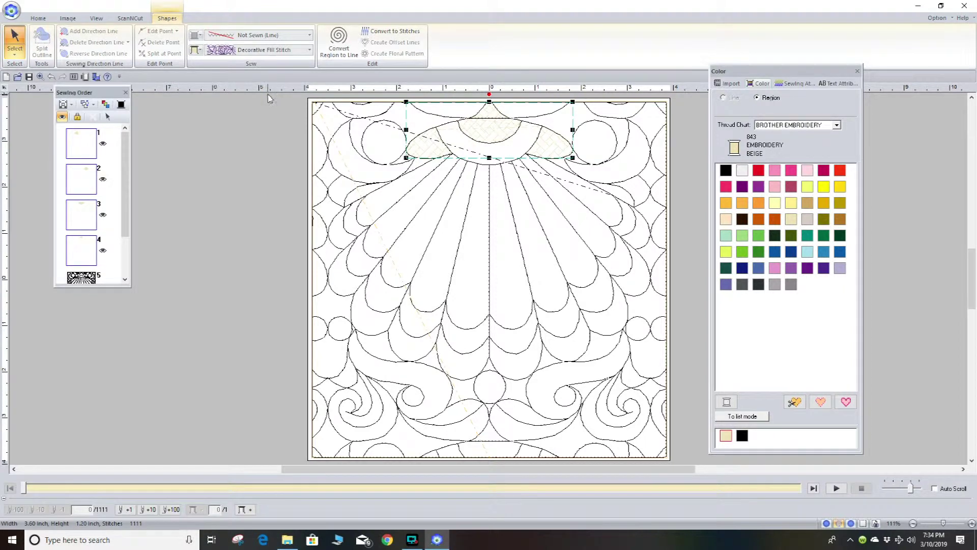
Start a decorative background fill of the shell design for the curved band just below the crown.
click(331, 99)
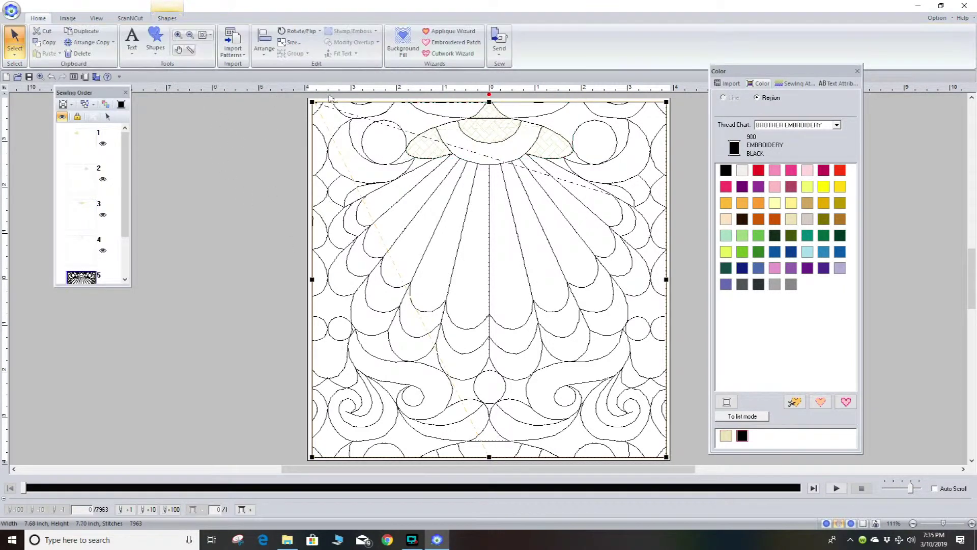
click(397, 47)
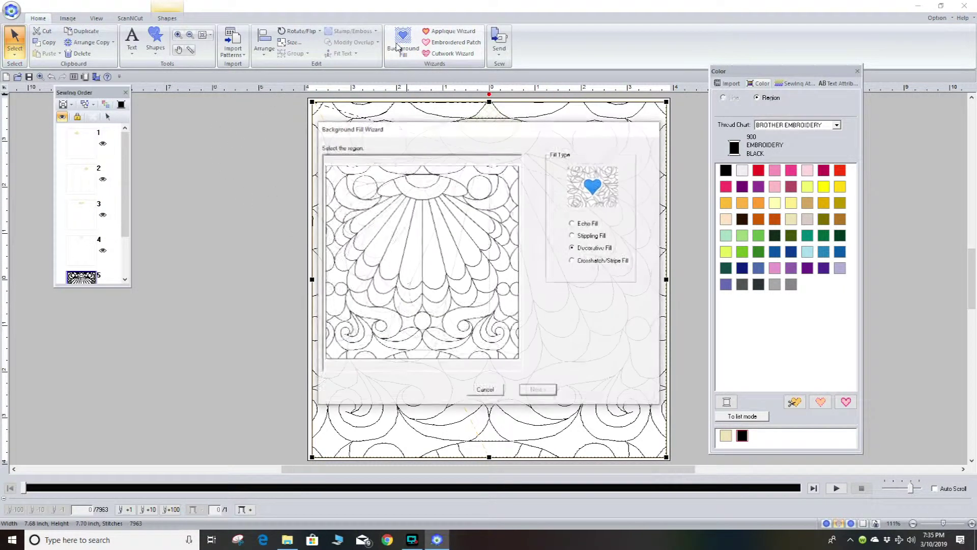
click(407, 193)
click(539, 390)
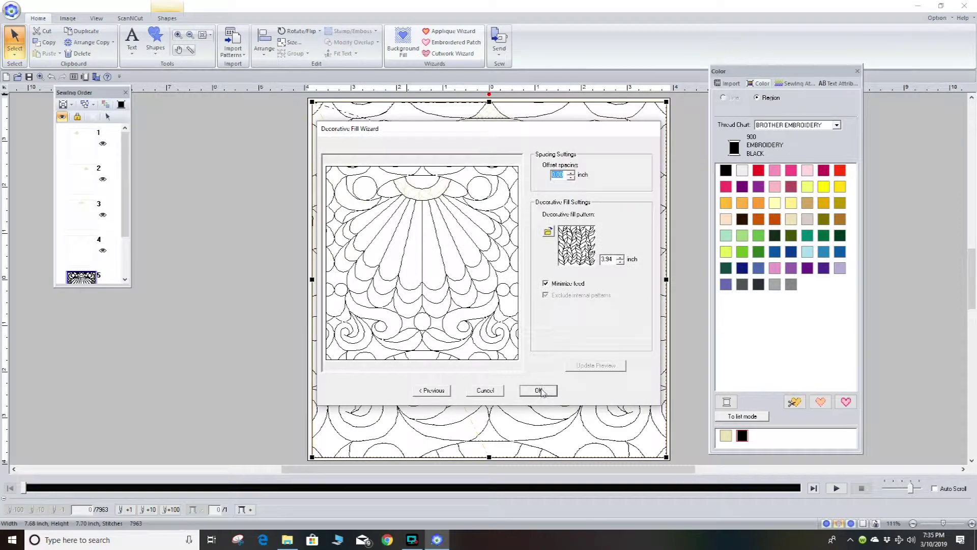
Choose the pebble-like fill pattern for the curved band, set its size to 1 inch, and update the preview.
click(548, 231)
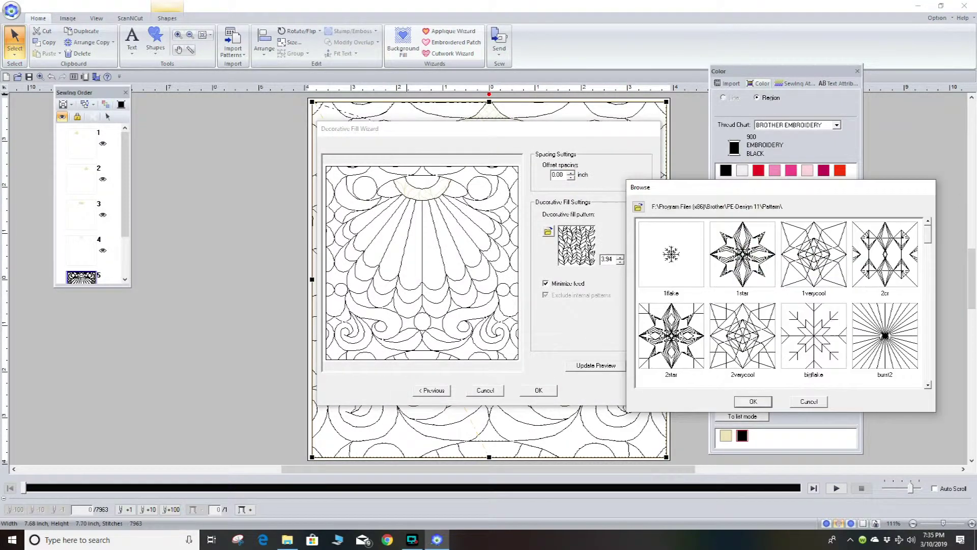
drag(930, 236, 929, 270)
click(820, 336)
double_click(820, 336)
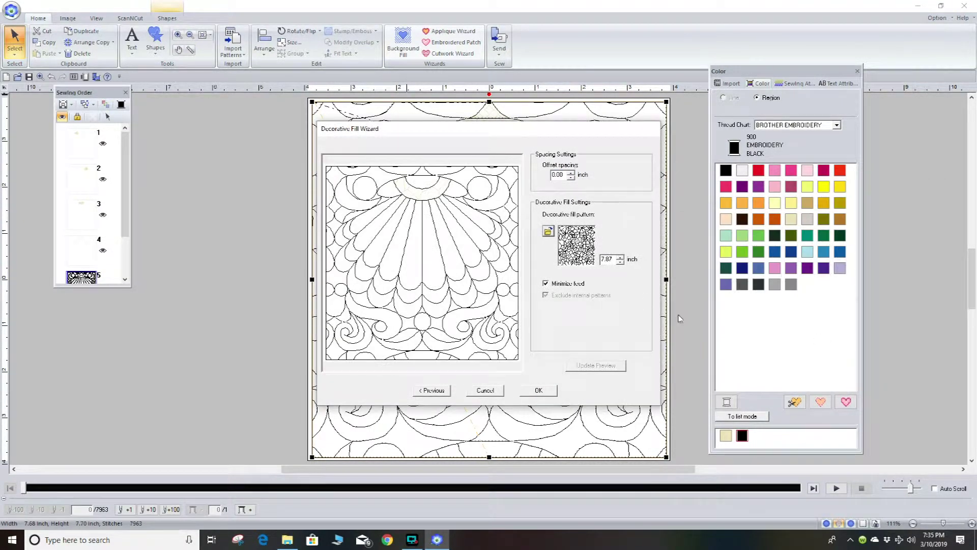
double_click(612, 258)
text(1)
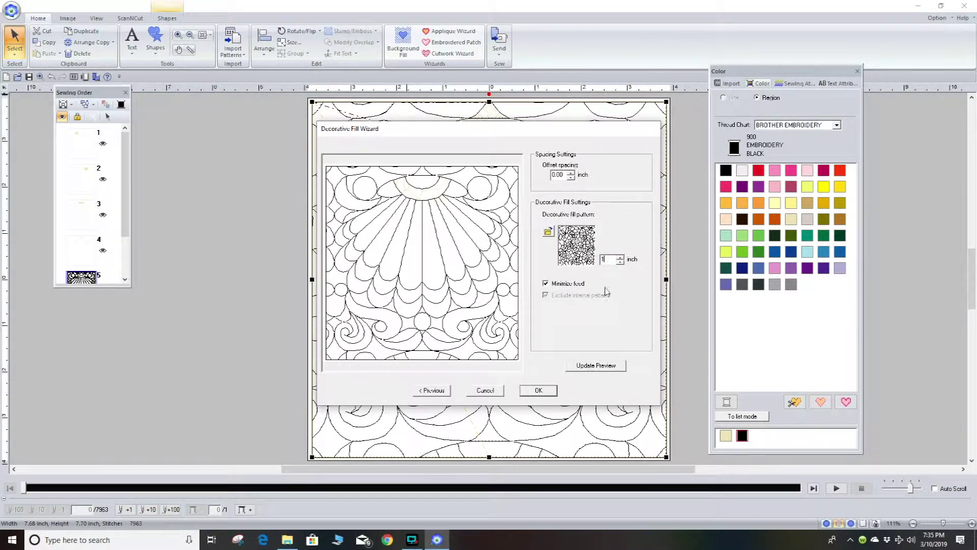
click(604, 368)
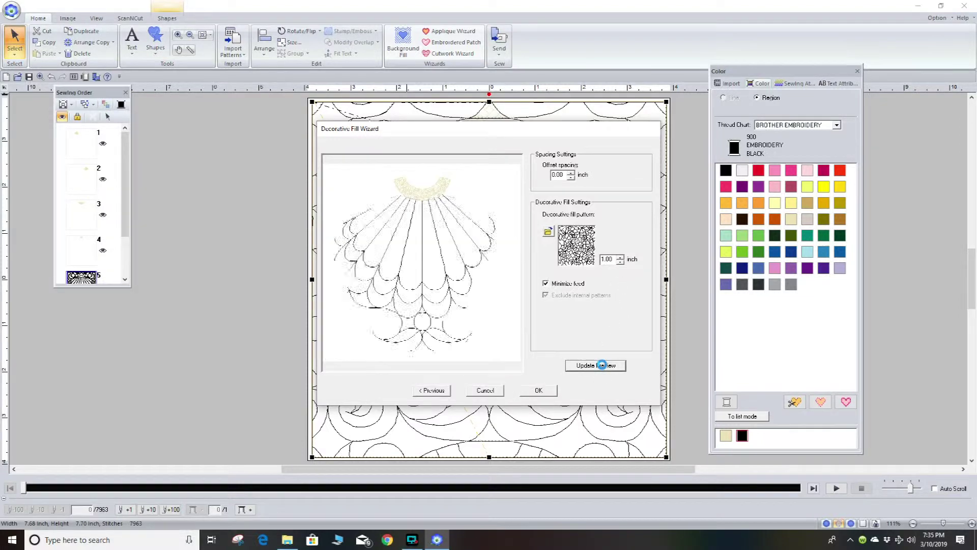
Enlarge the curved band's pattern size slightly, update the preview, and create the fill.
click(621, 257)
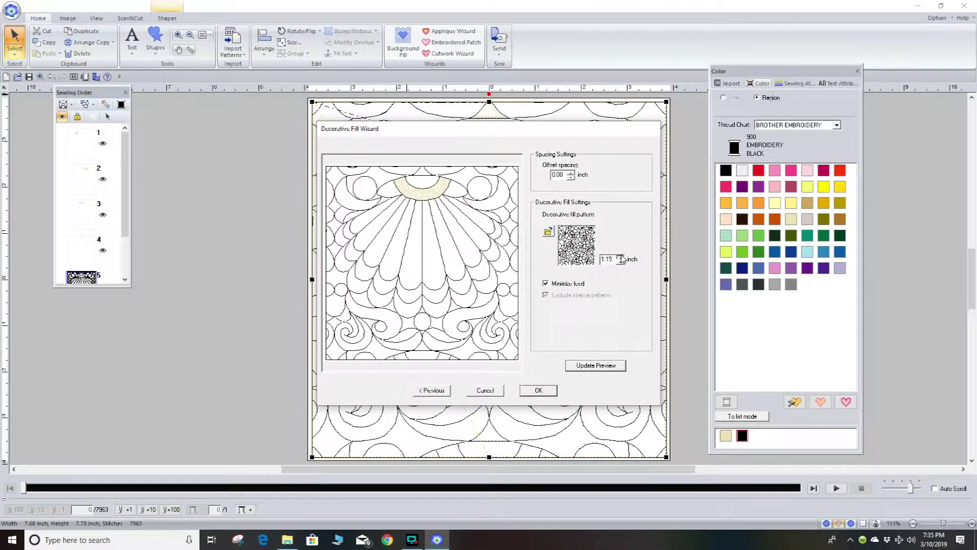
click(621, 257)
click(596, 366)
click(539, 391)
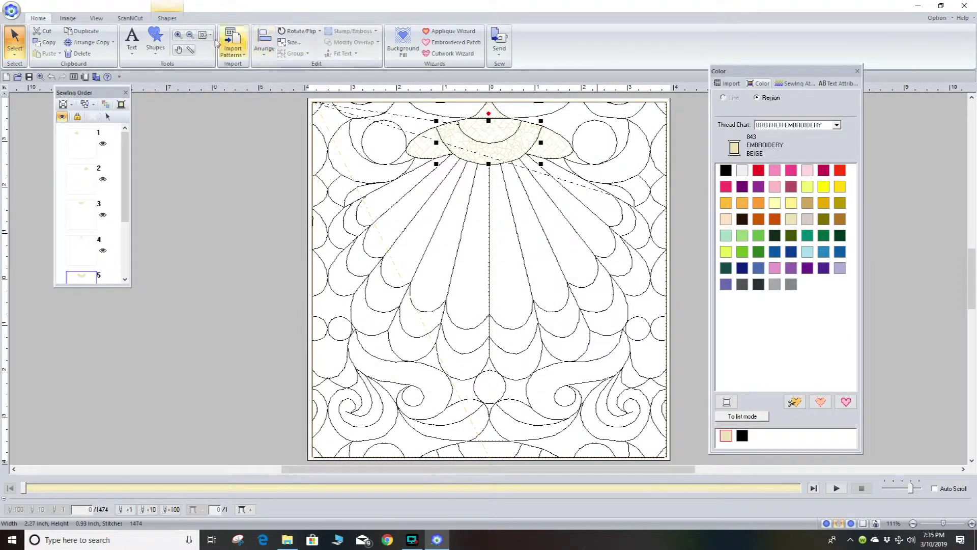
Recolour the curved band's decorative fill to Embroidery Pink.
click(168, 18)
click(197, 51)
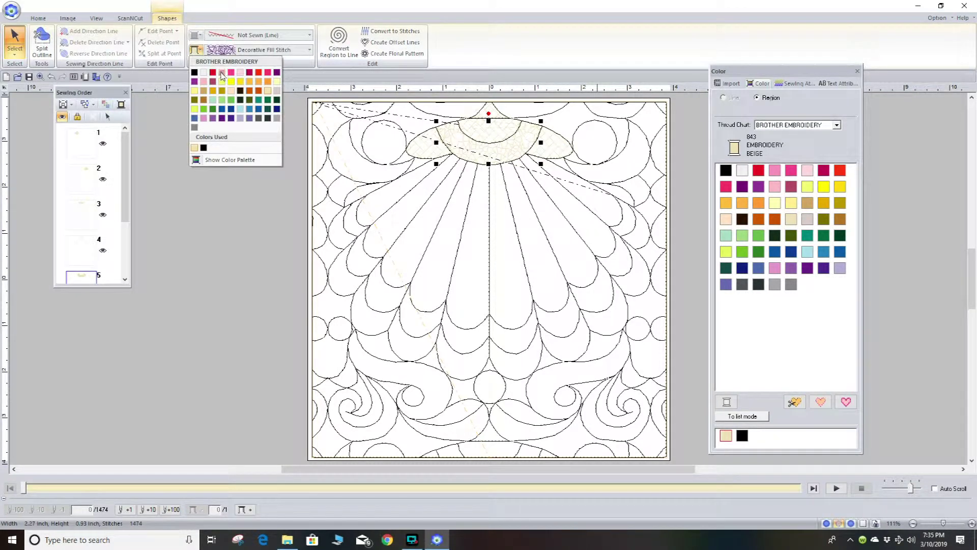
click(221, 73)
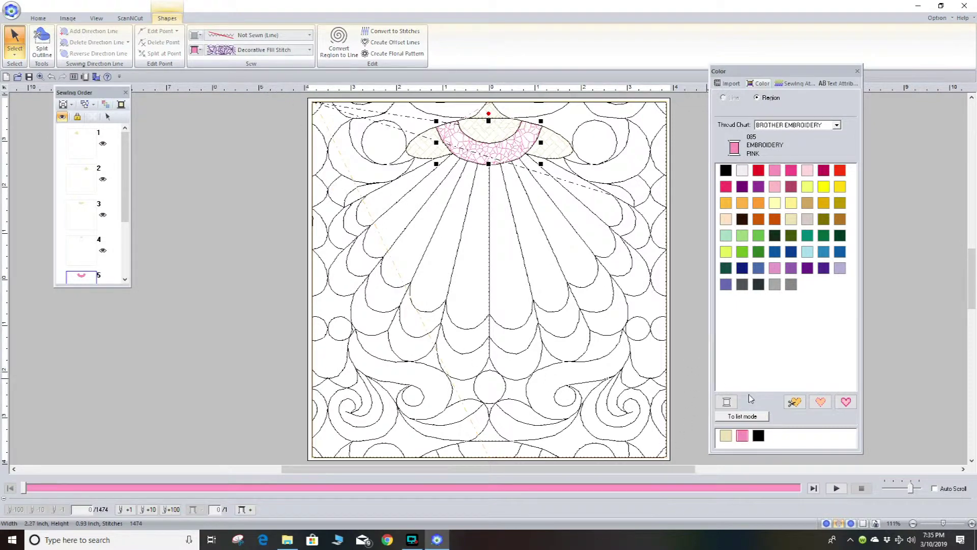
Start a decorative background fill of the shell design for all the long ribs fanning out below the curved band.
click(411, 232)
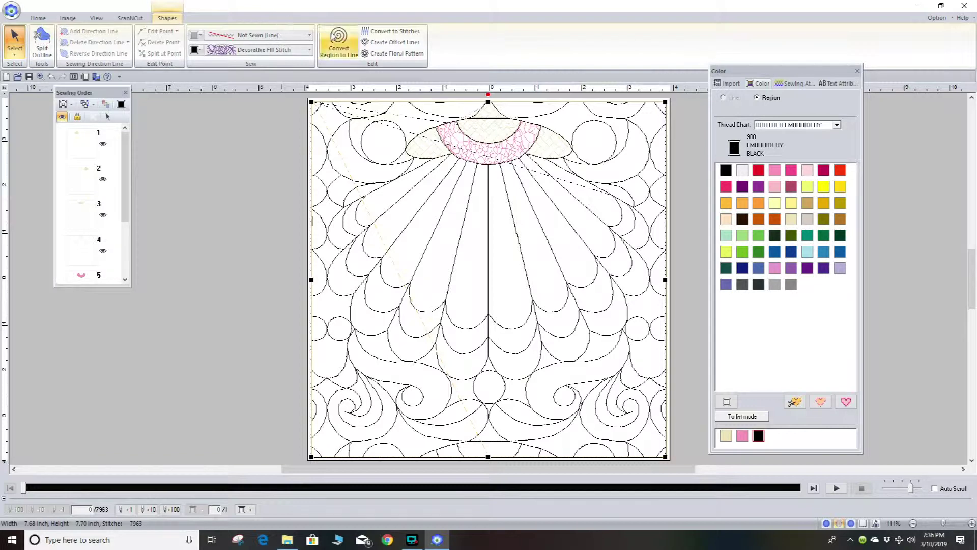
click(38, 18)
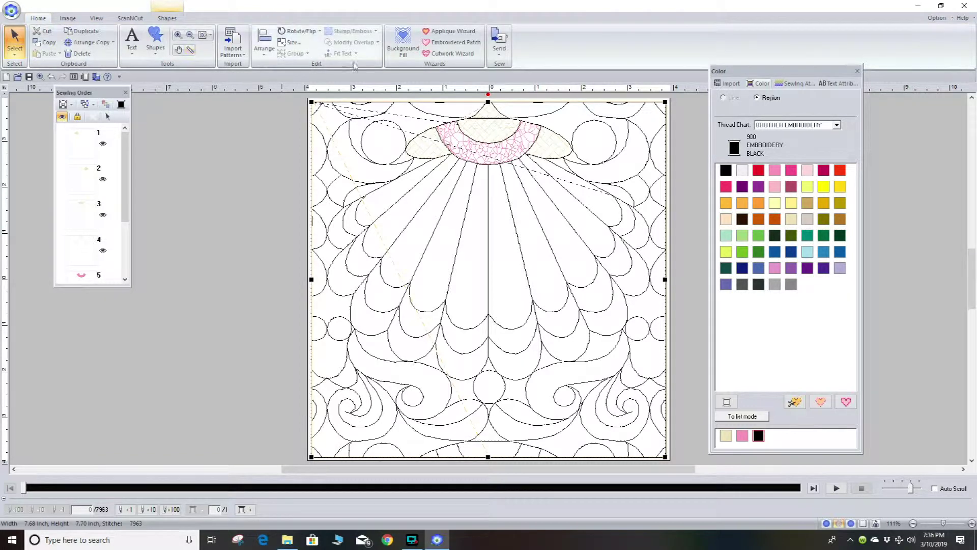
click(402, 44)
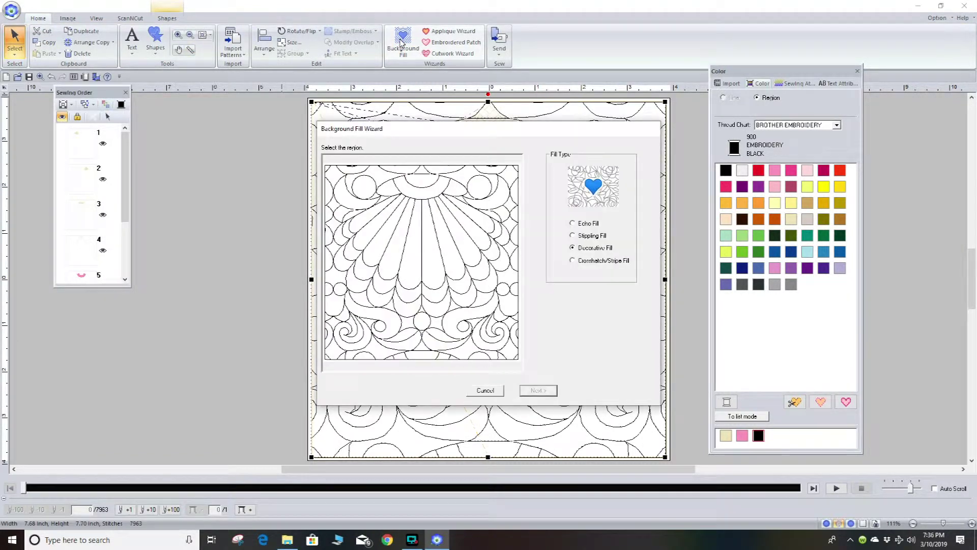
click(468, 216)
click(446, 239)
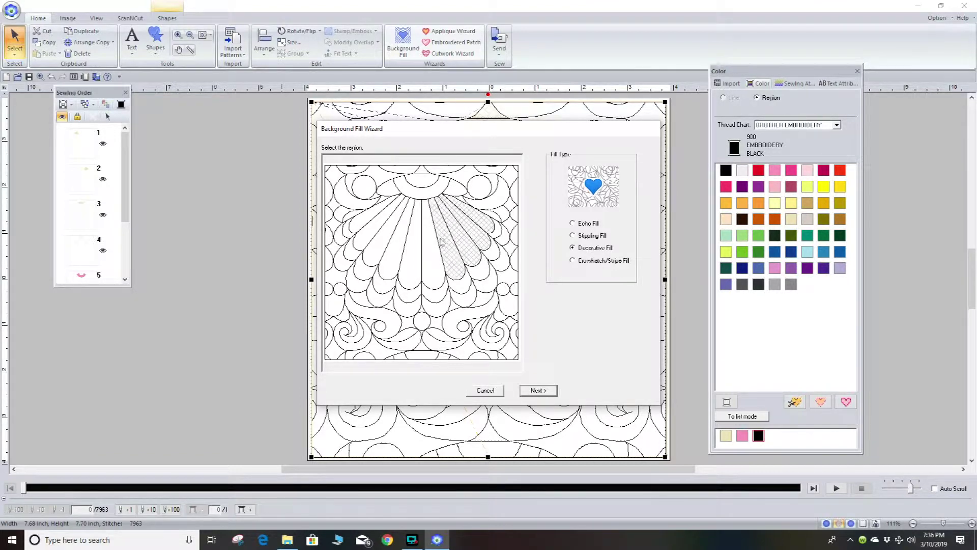
click(433, 245)
click(410, 248)
click(398, 250)
click(381, 242)
click(365, 226)
click(363, 224)
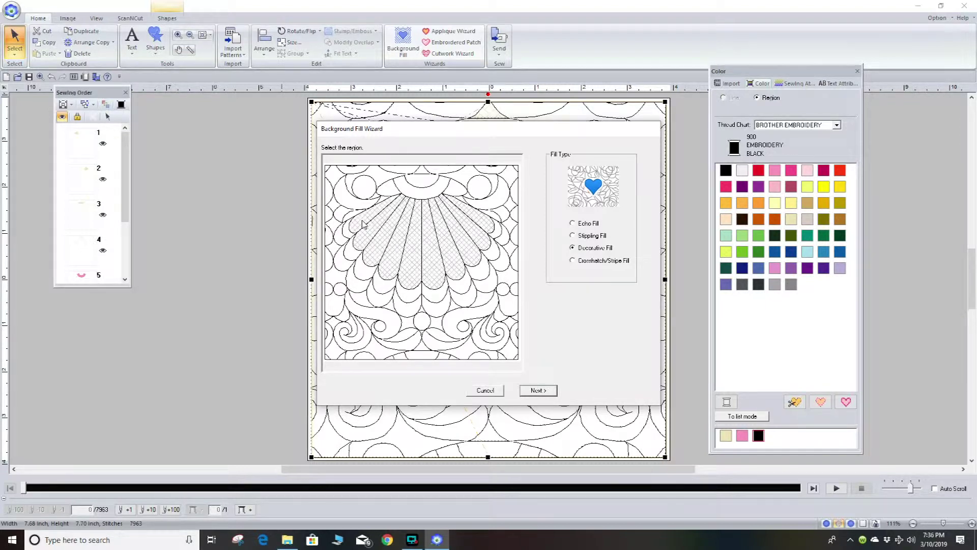
click(535, 390)
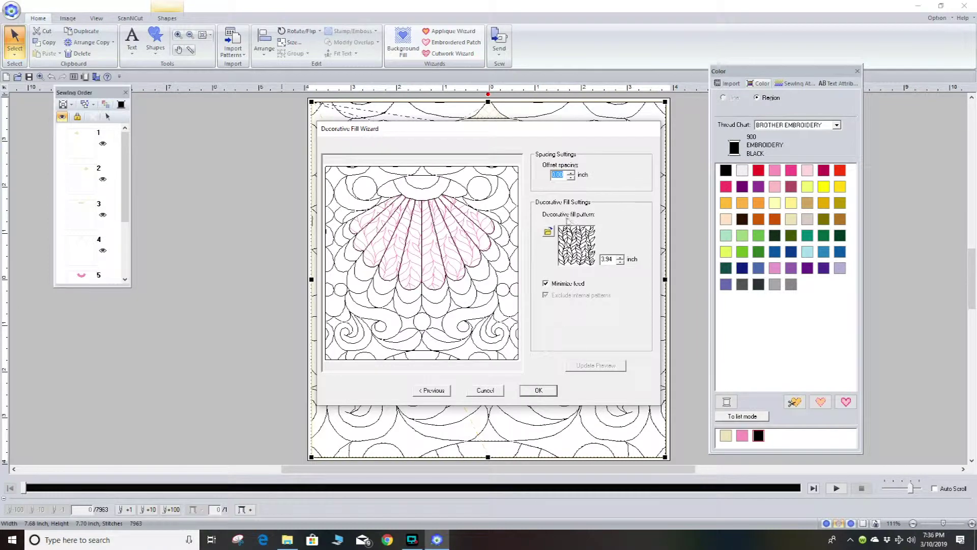
Choose the rose pattern df_pat004 for the shell ribs, reduce its size to 2.05 inch, and update the preview.
click(548, 232)
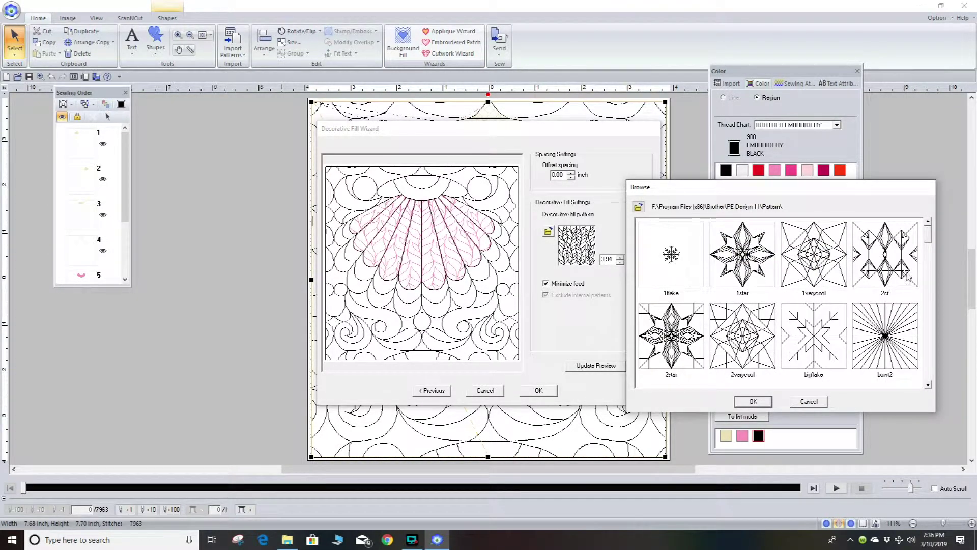
drag(929, 233, 928, 255)
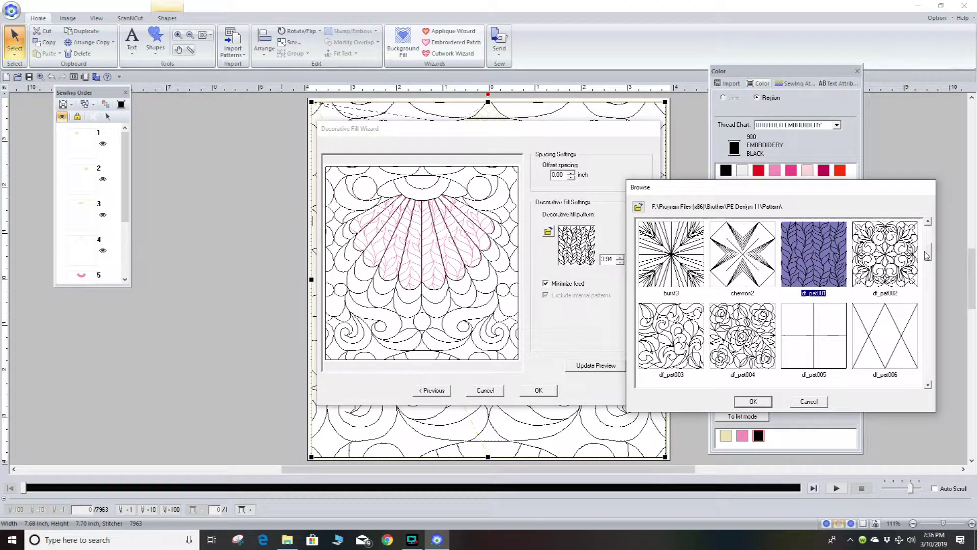
double_click(736, 345)
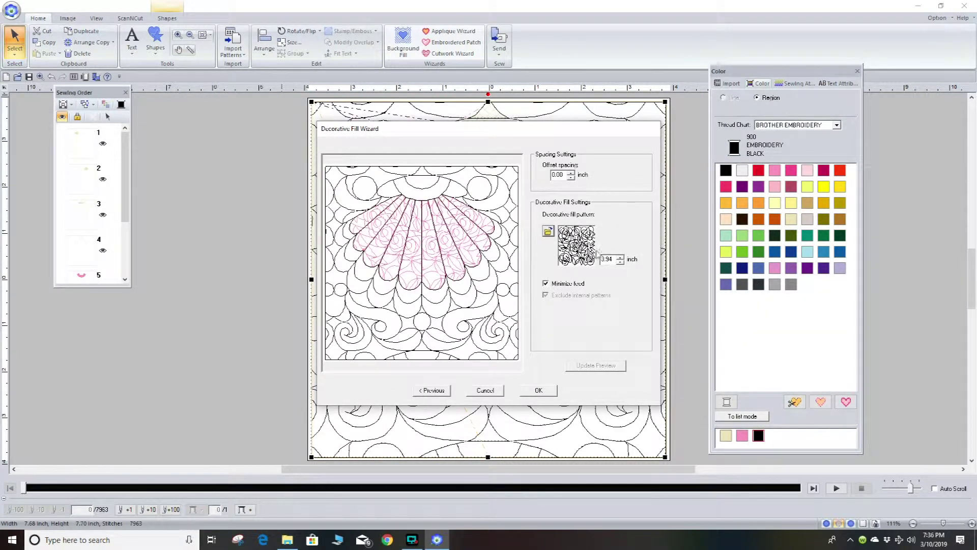
click(620, 263)
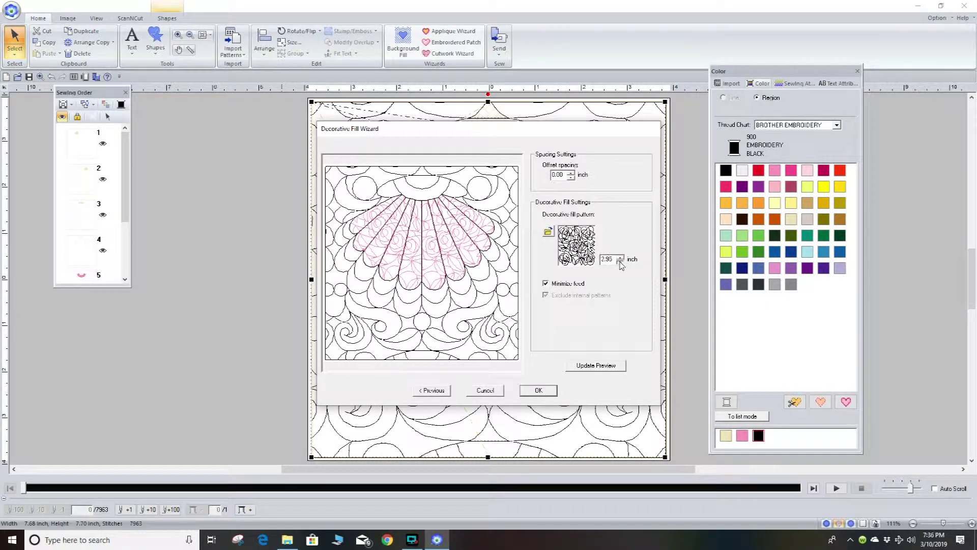
click(620, 262)
click(599, 366)
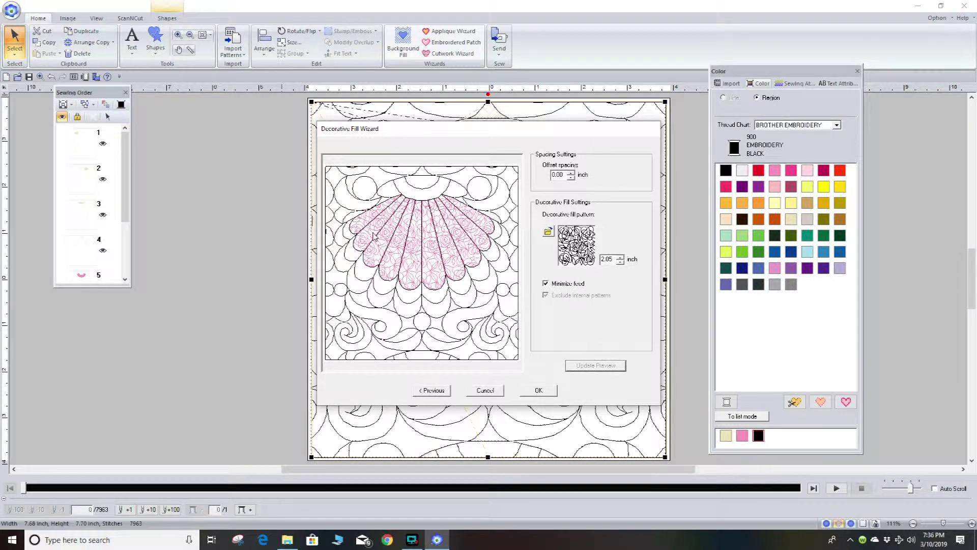
Reduce the ribs' pattern size to 2.00 inch, update the preview, and create the fill.
click(619, 261)
click(620, 262)
click(620, 262)
click(587, 364)
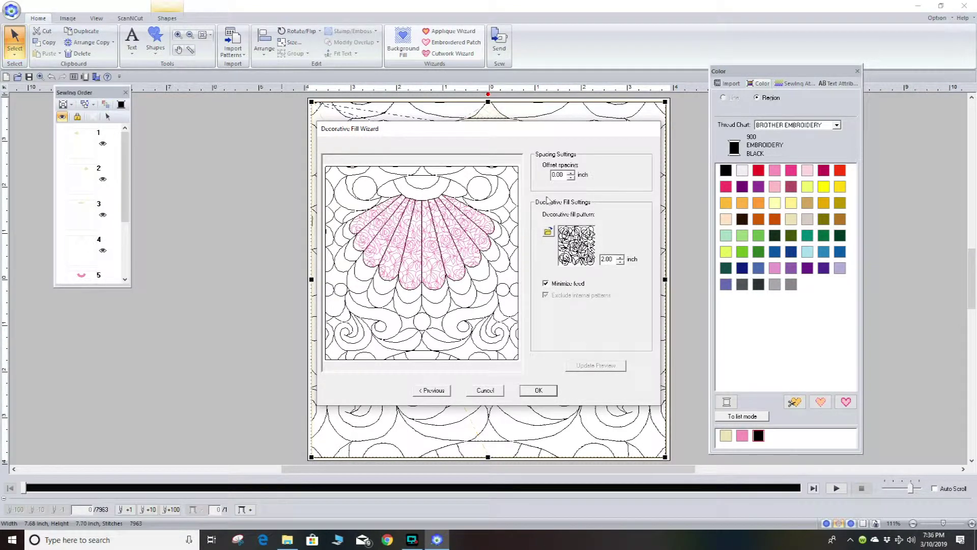
click(539, 391)
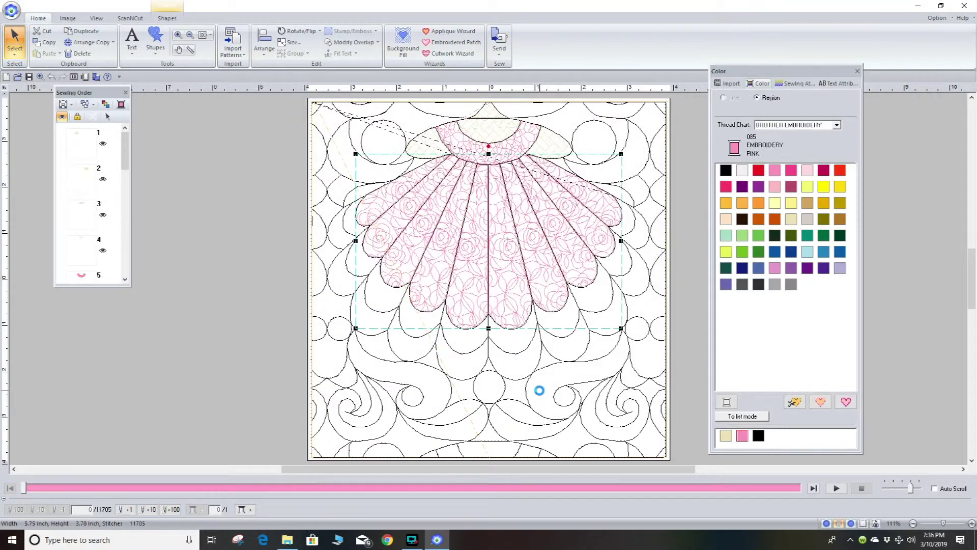
Recolour the ribs' rose fill to Embroidery Lilac.
click(166, 19)
click(195, 50)
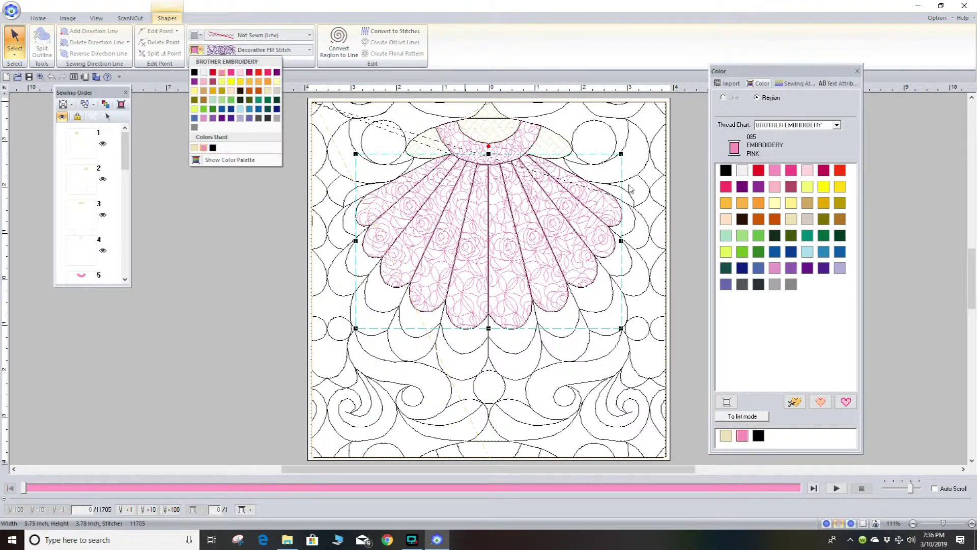
click(791, 272)
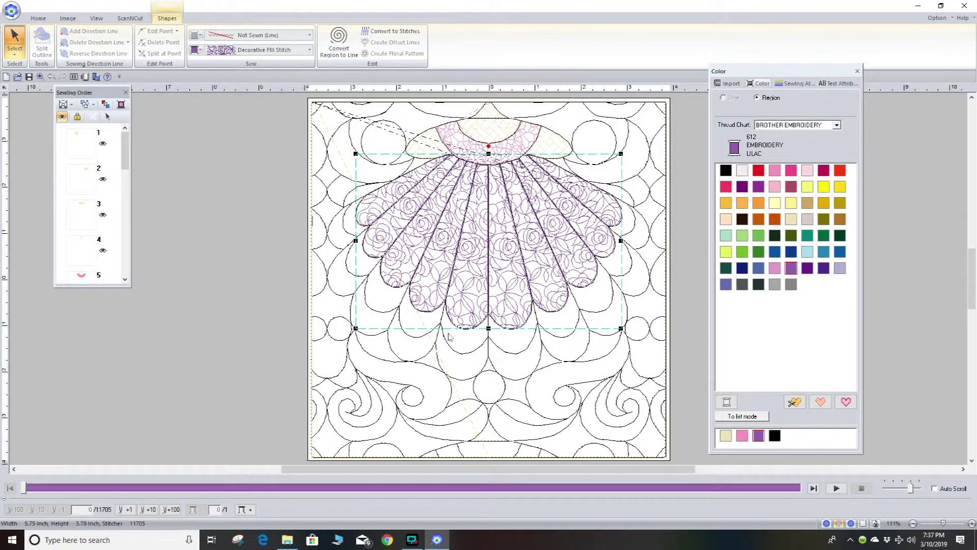
Start a decorative background fill of the shell design for the first row of scallops around the ends of the ribs.
click(416, 348)
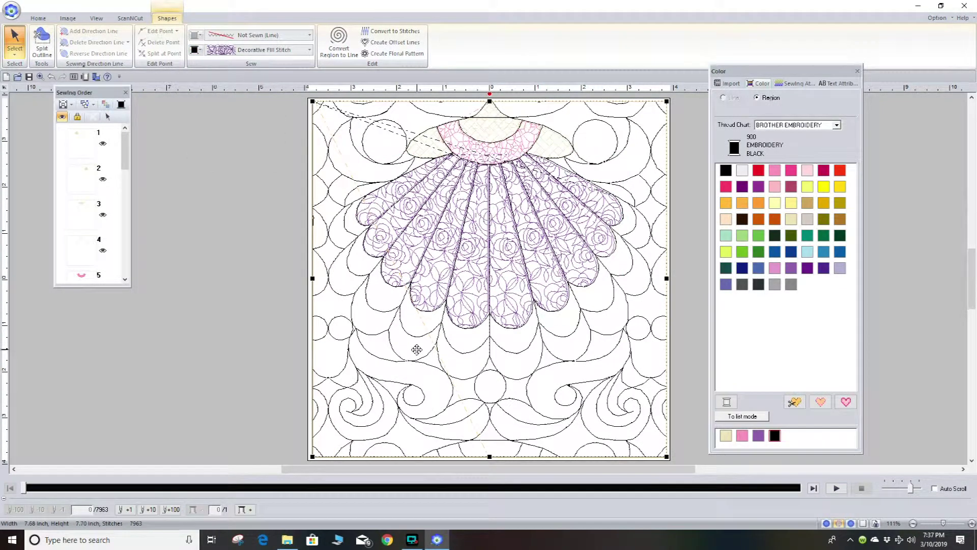
click(39, 19)
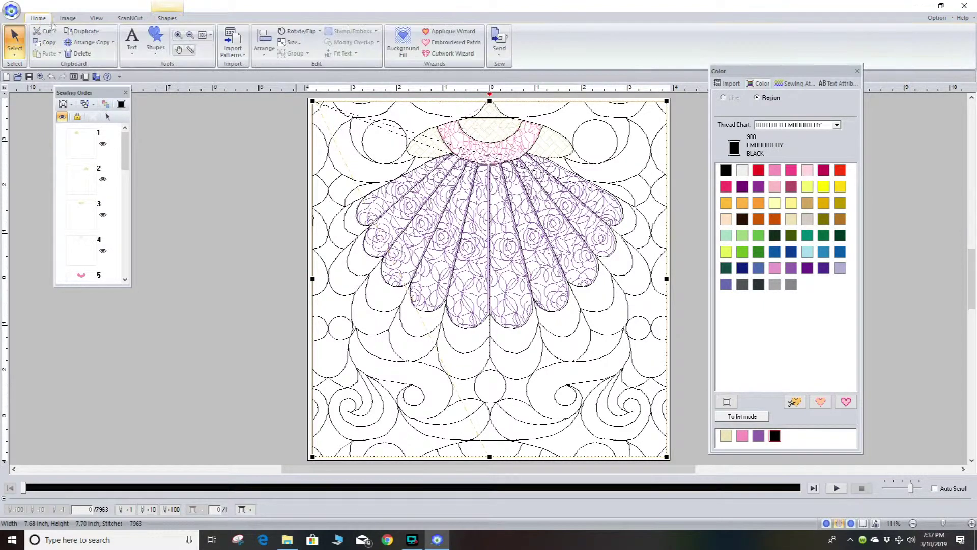
click(403, 39)
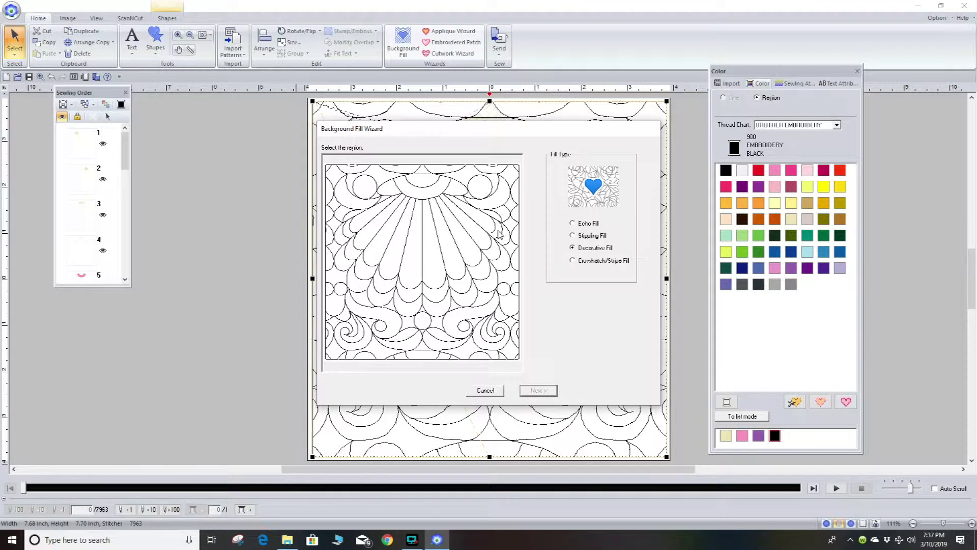
click(491, 253)
click(460, 282)
click(437, 294)
click(409, 297)
click(379, 291)
click(368, 276)
click(352, 250)
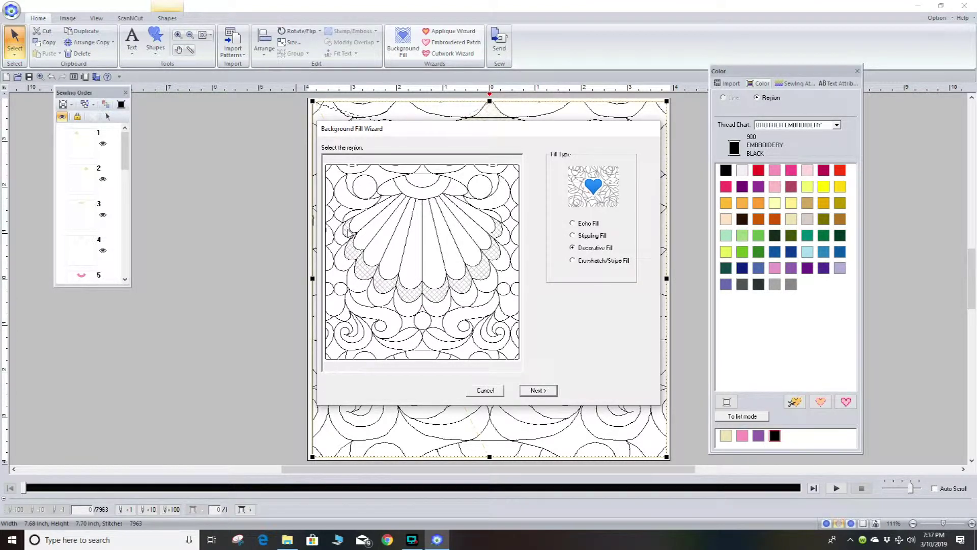
click(538, 390)
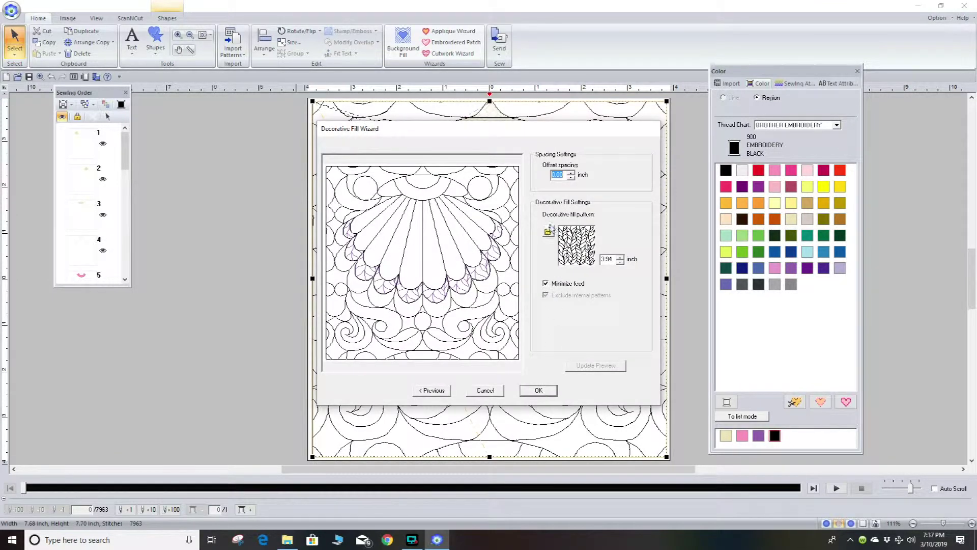
Choose the diamond pattern df_pat006 for the first scallop row, reduce its size to 0.39 inch, update the preview, and create the fill.
click(548, 233)
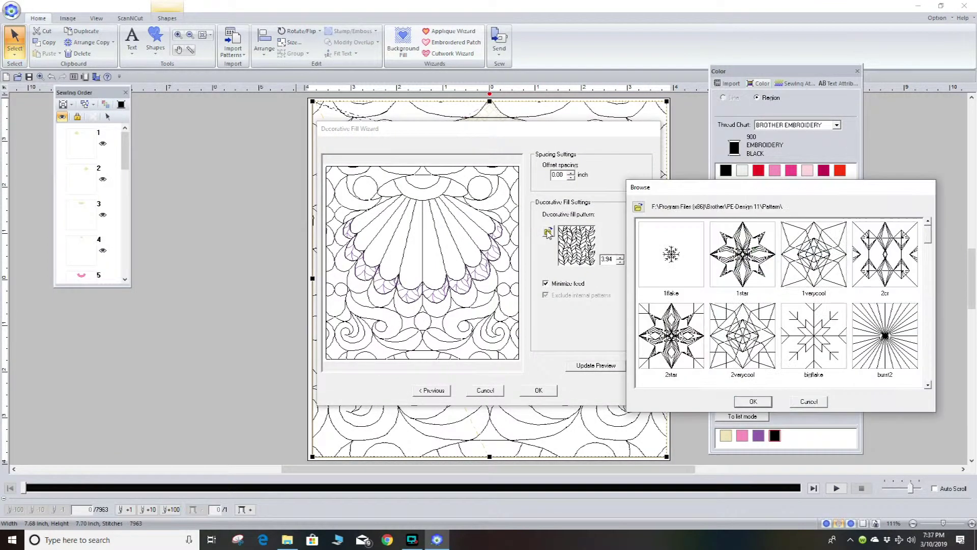
click(929, 387)
click(928, 387)
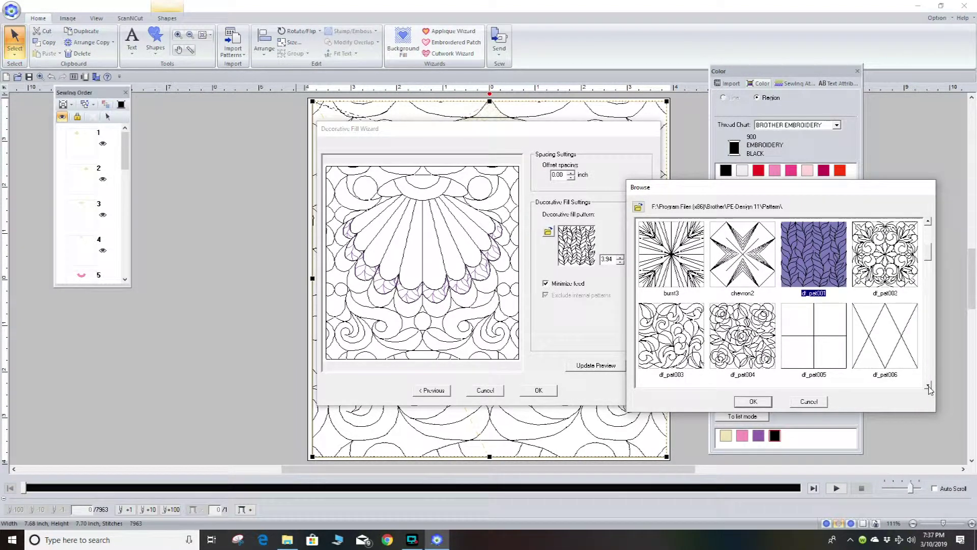
double_click(881, 342)
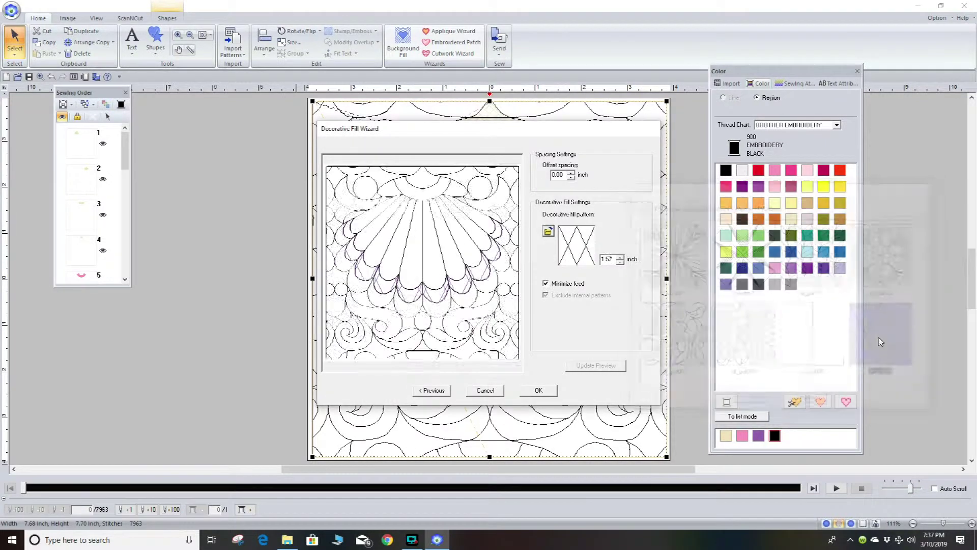
click(619, 262)
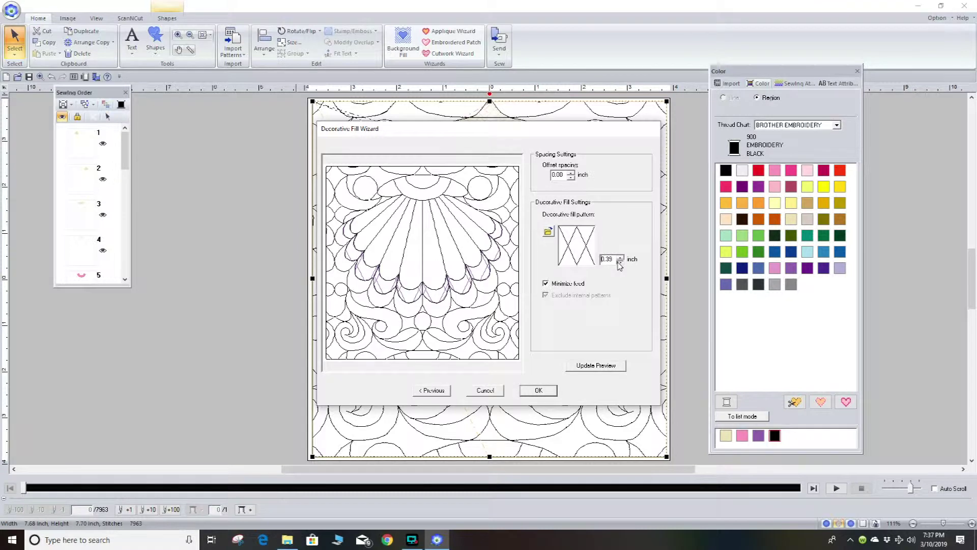
click(605, 366)
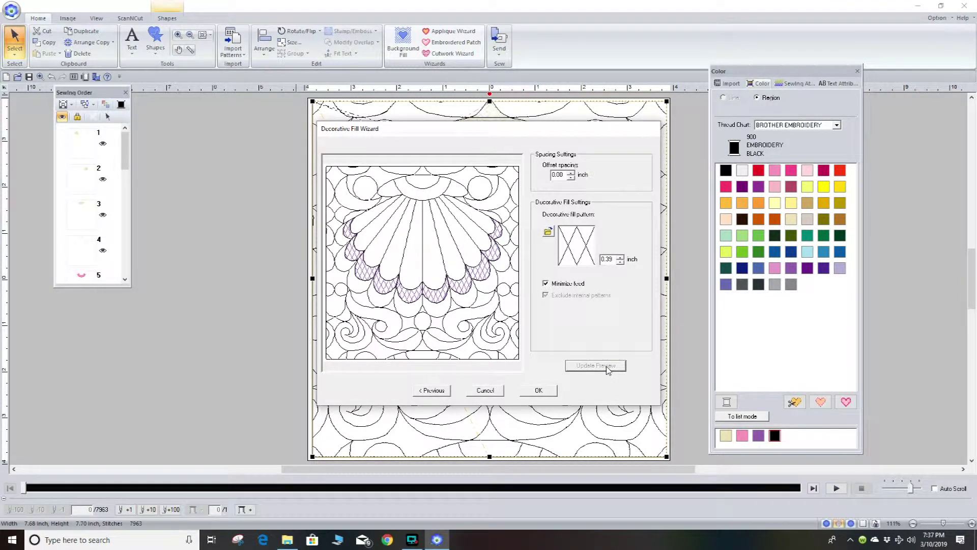
click(539, 390)
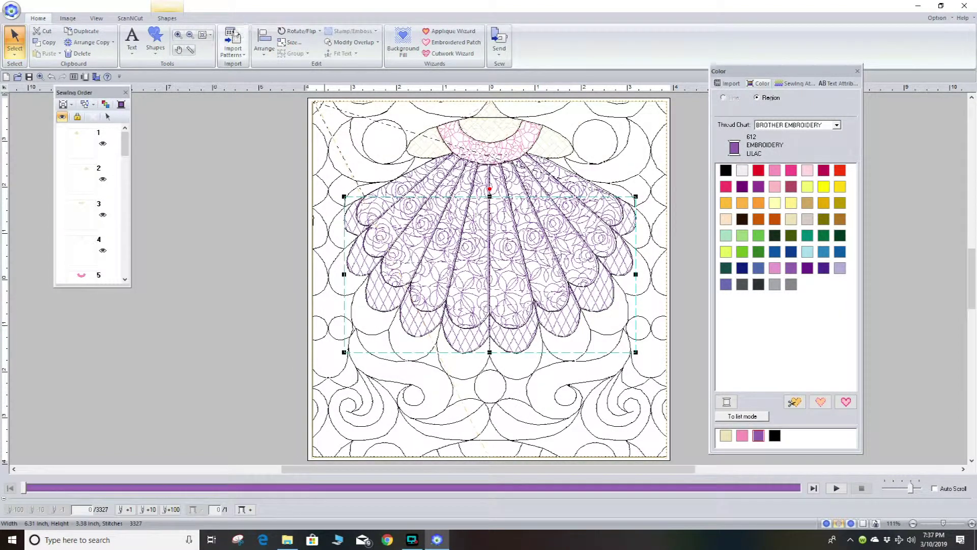
Recolour the first scallop row's diamond fill to Embroidery Light Blue.
click(171, 21)
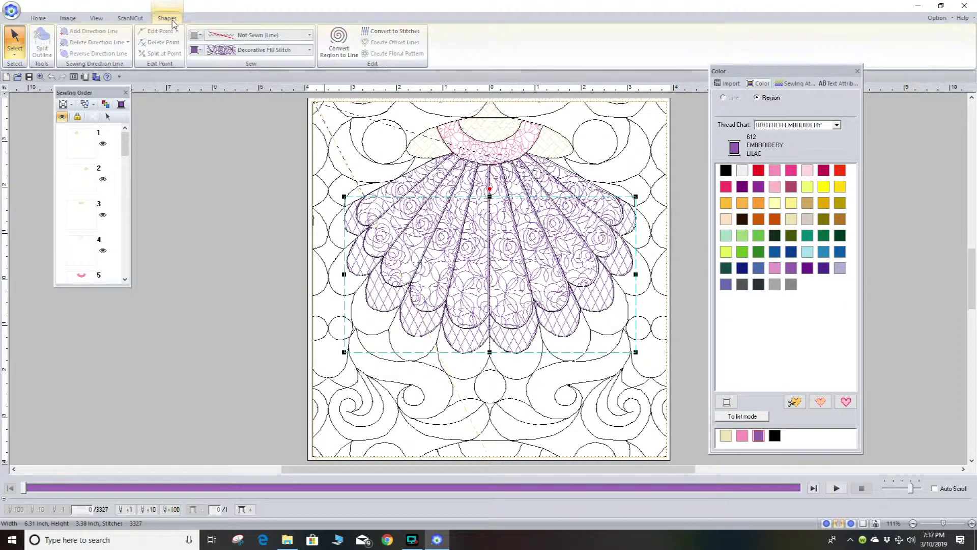
click(198, 52)
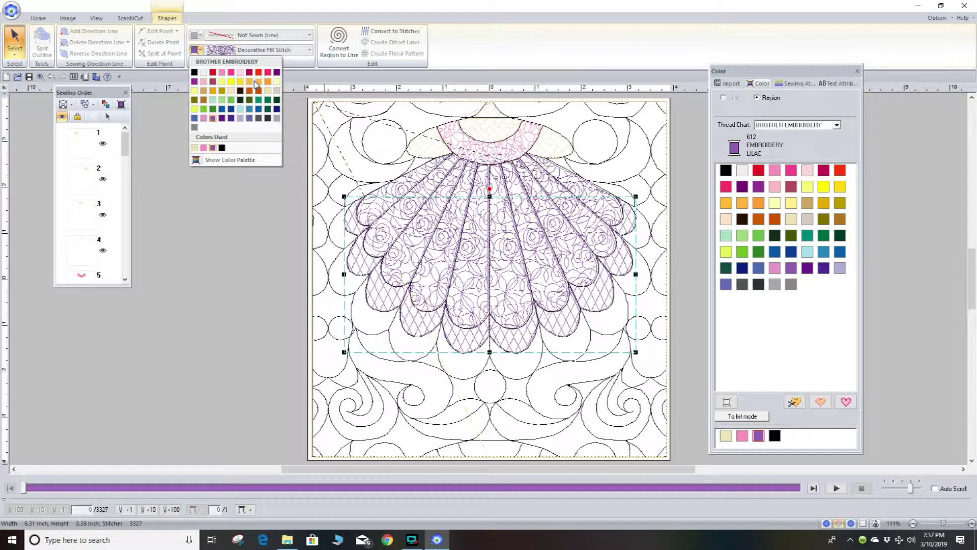
click(240, 99)
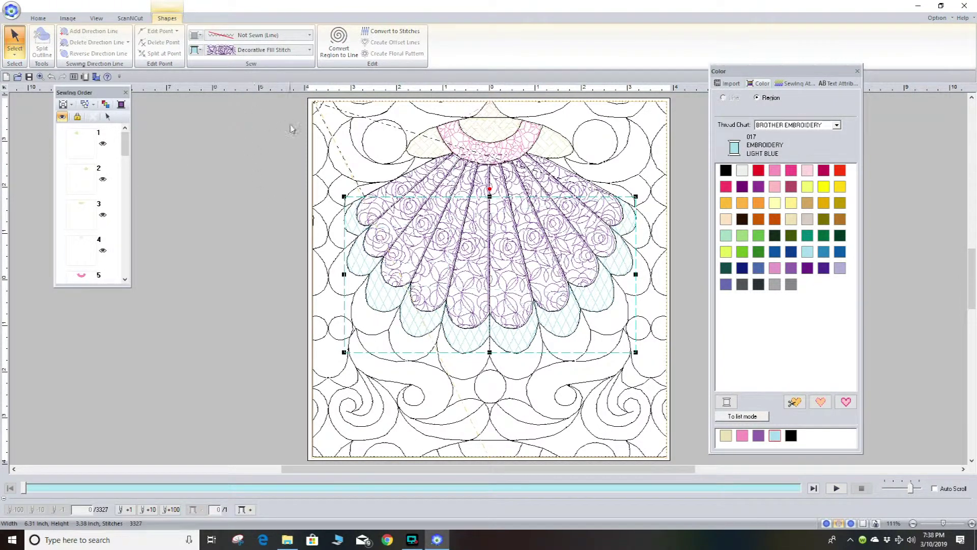
Start a decorative background fill of the large shell design for the outer row of scallops below the light blue row.
click(438, 384)
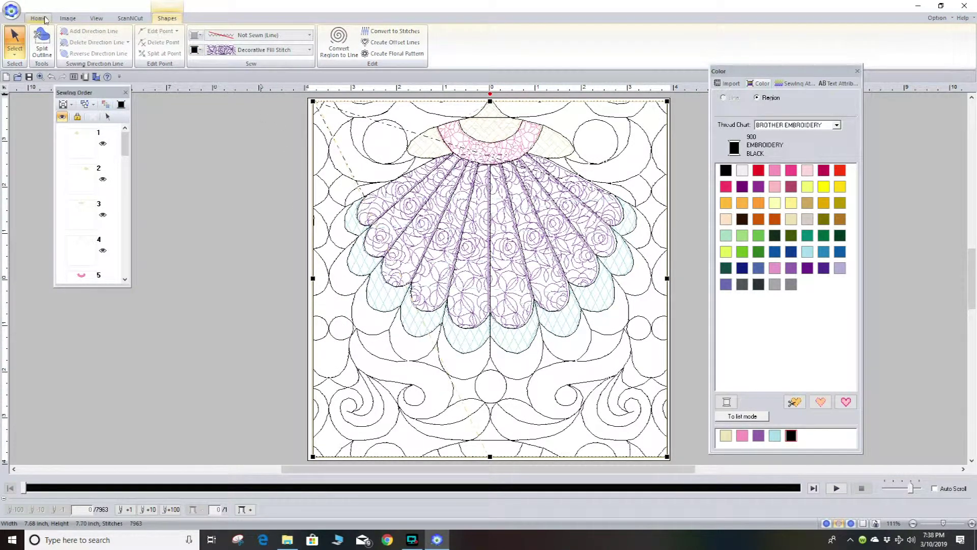
click(39, 18)
click(402, 41)
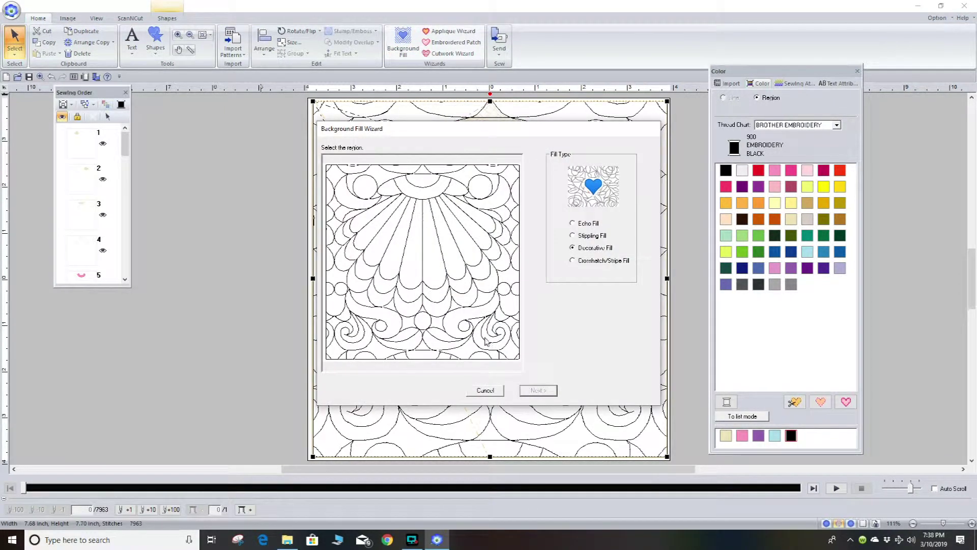
click(505, 238)
click(507, 267)
click(492, 284)
click(468, 299)
click(438, 311)
click(412, 314)
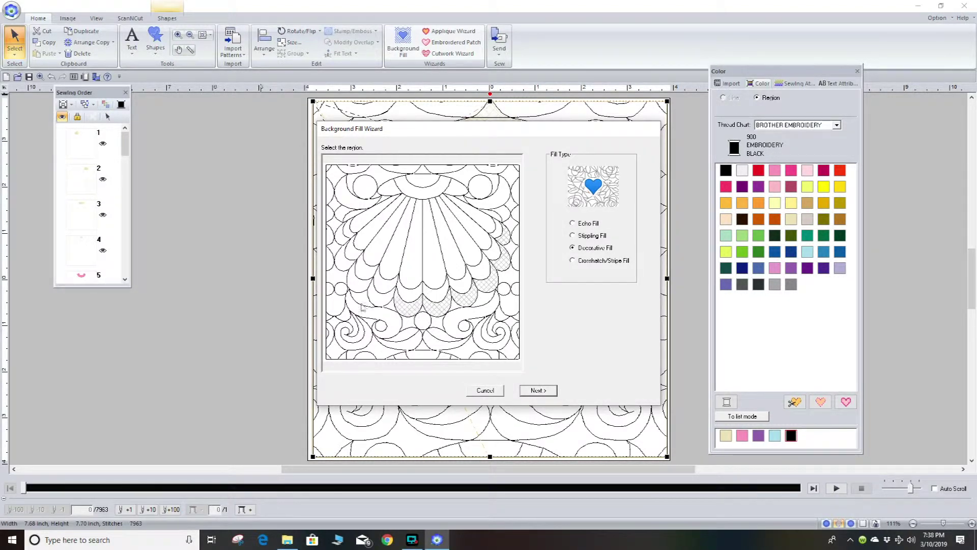
click(374, 300)
click(358, 285)
click(341, 257)
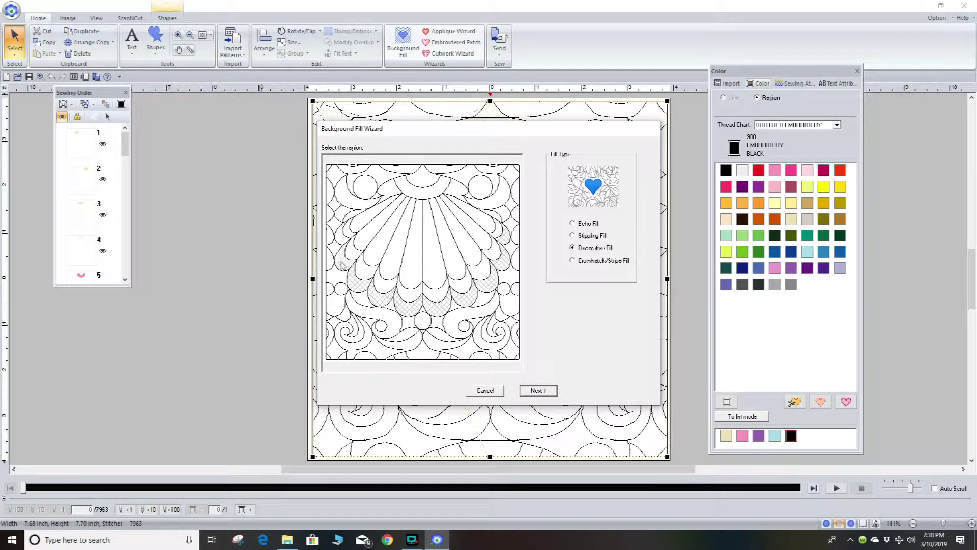
click(545, 392)
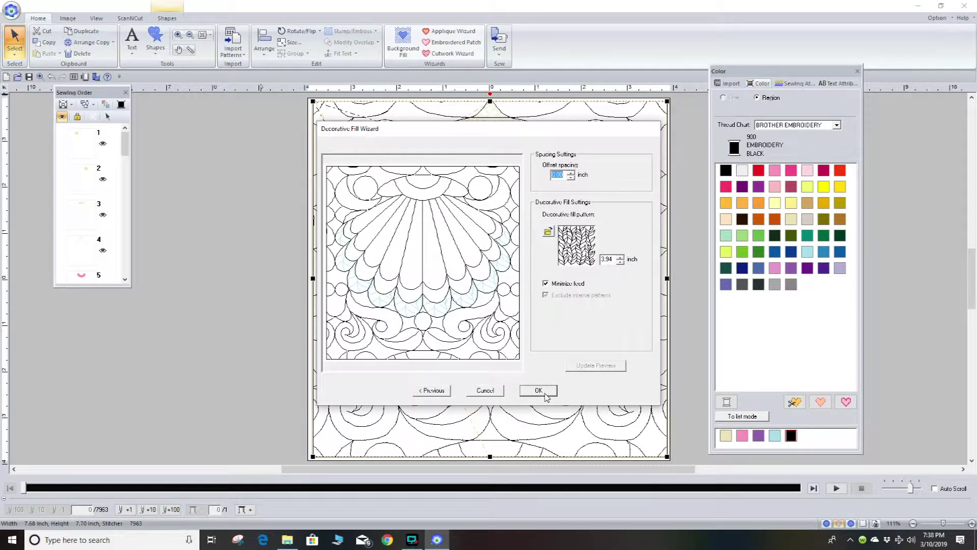
Choose the pattern df_pat013 for the outer scallops, reduce its size to 1.50 inch, and update the preview.
click(549, 233)
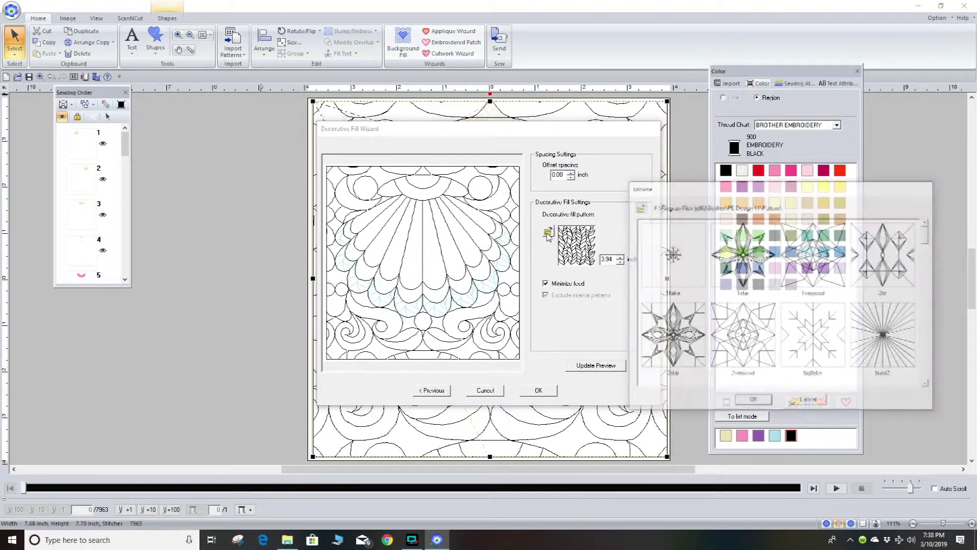
click(928, 387)
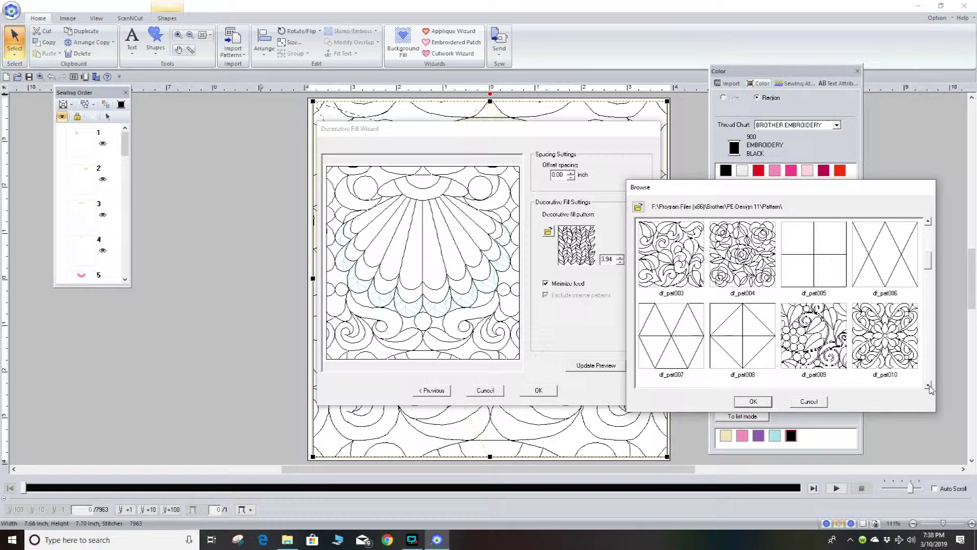
click(929, 387)
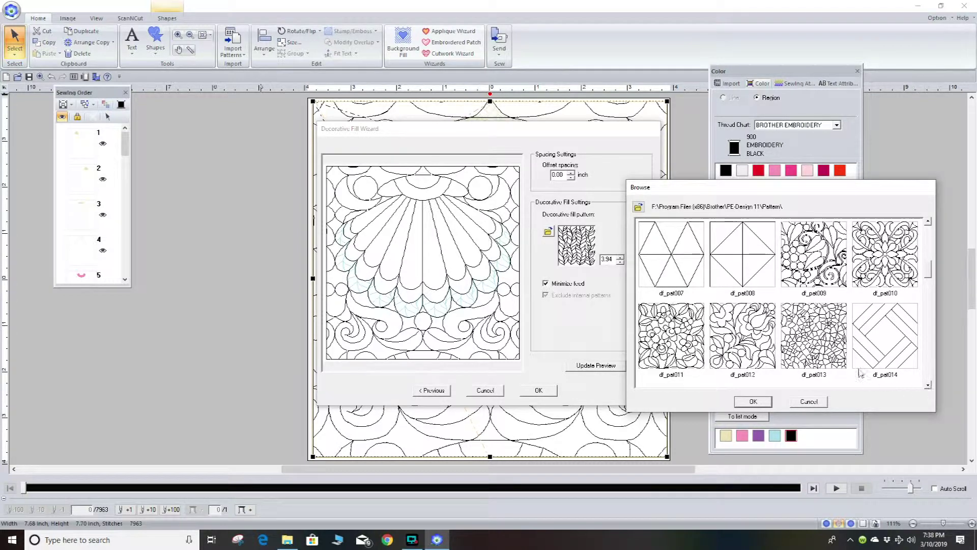
double_click(820, 351)
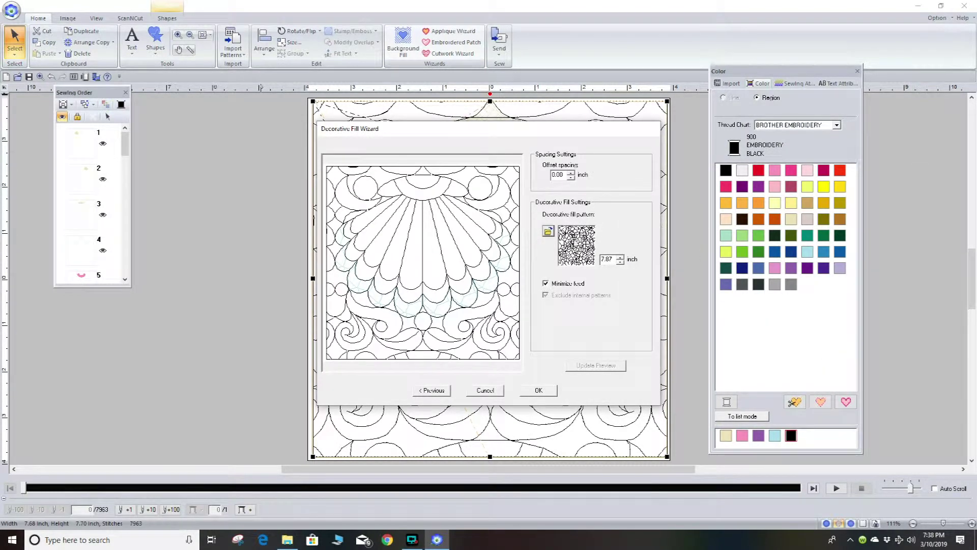
click(621, 262)
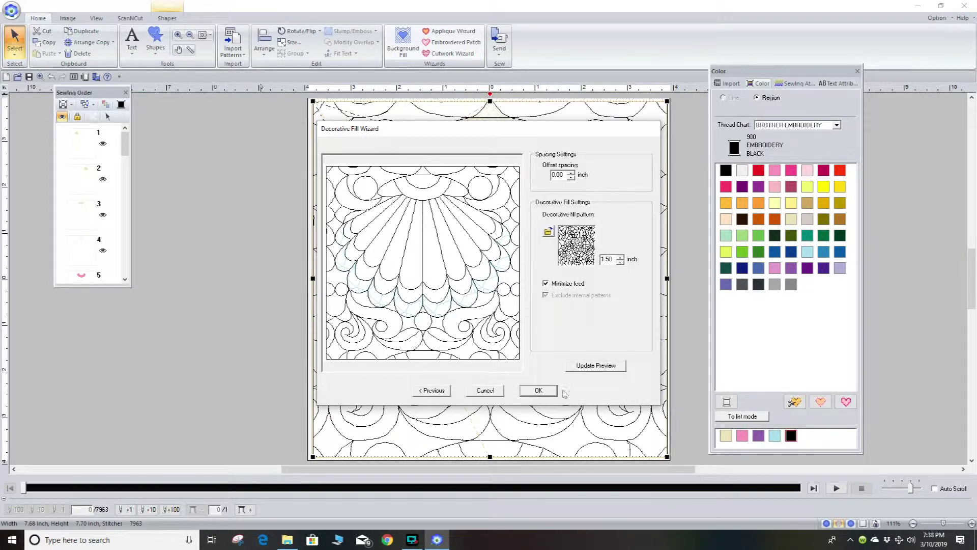
click(598, 367)
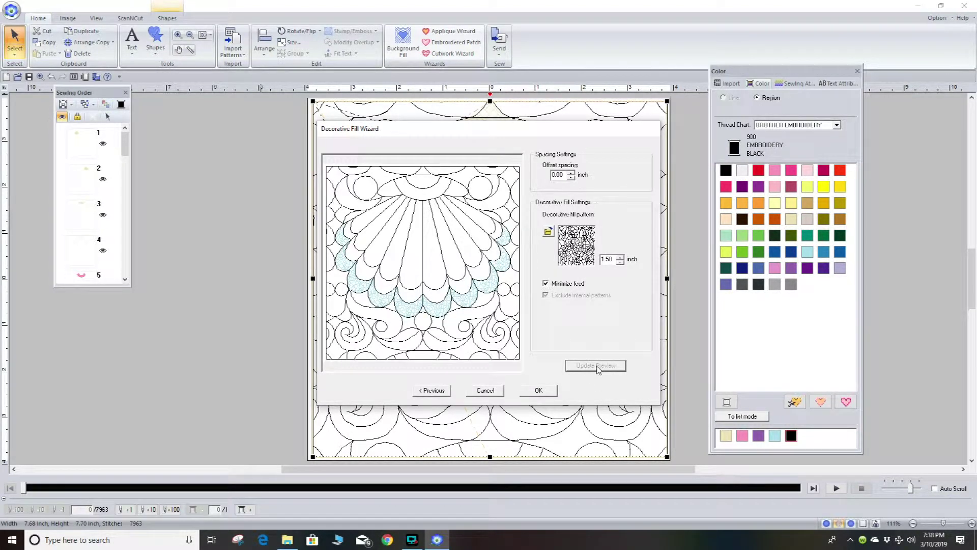
Increase the outer scallops' pattern size to 2.20 inch, update the preview, and create the fill.
click(621, 257)
click(621, 258)
click(600, 366)
click(619, 258)
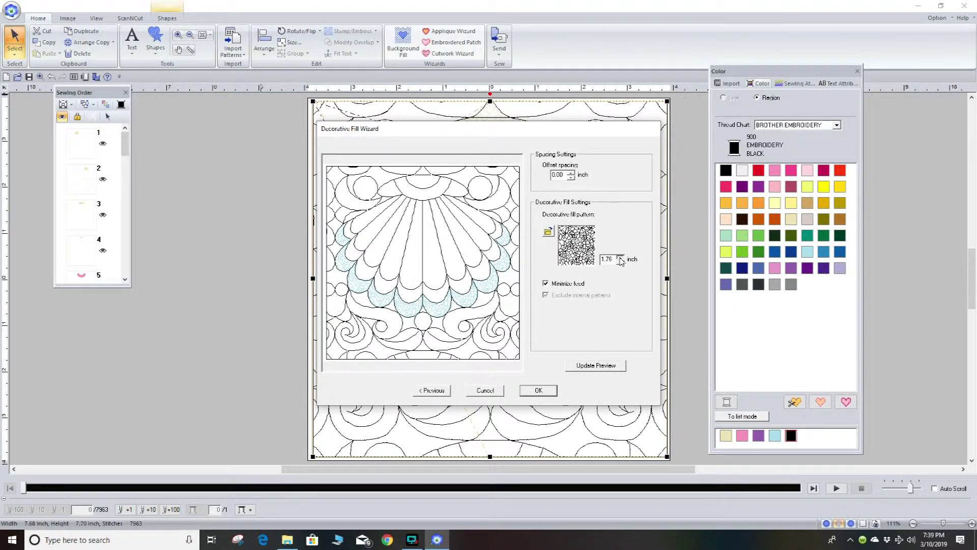
click(620, 259)
click(596, 365)
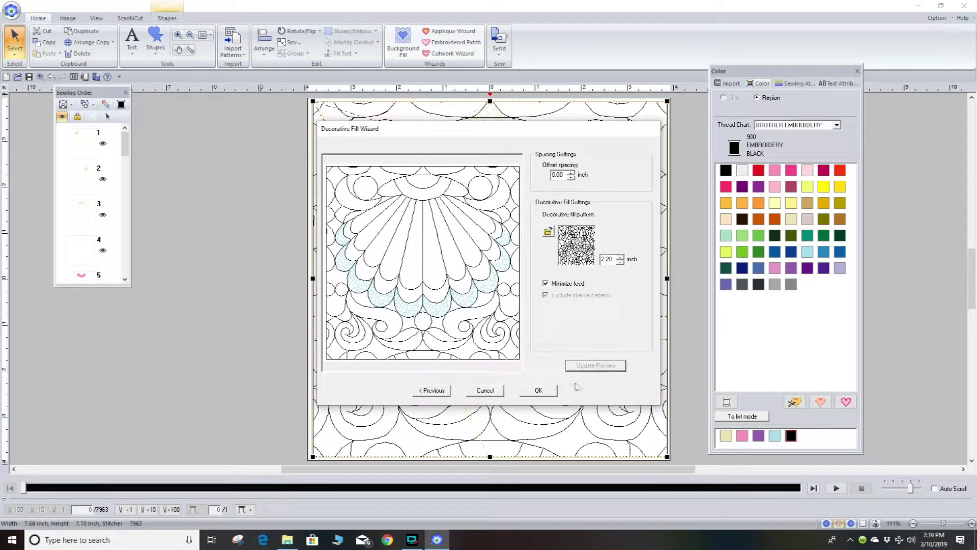
click(539, 390)
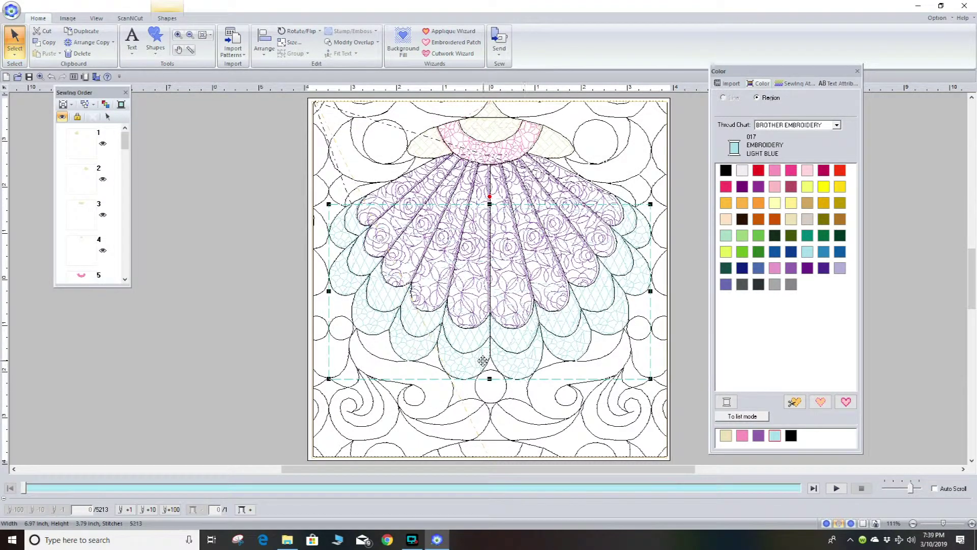
Recolour the outer scallops' fill to Embroidery Red.
click(162, 18)
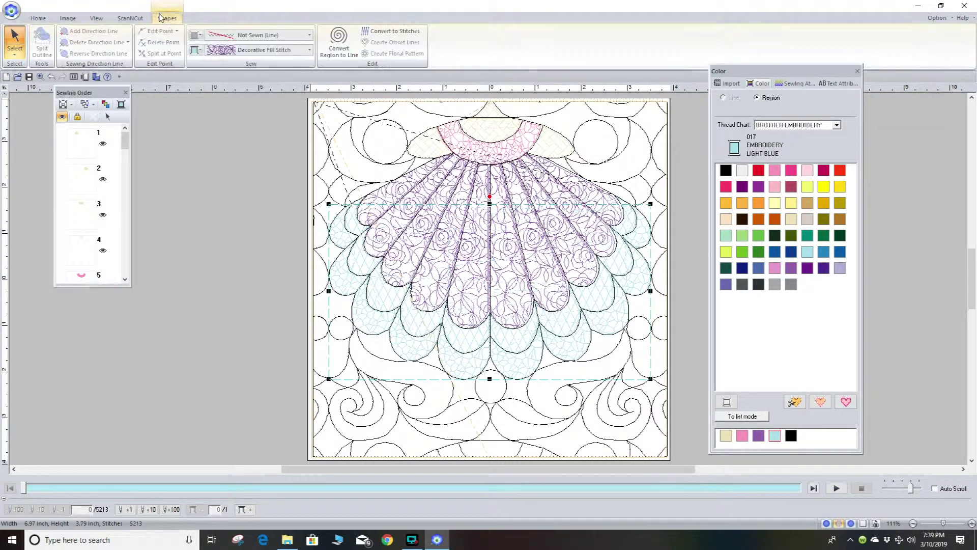
click(195, 50)
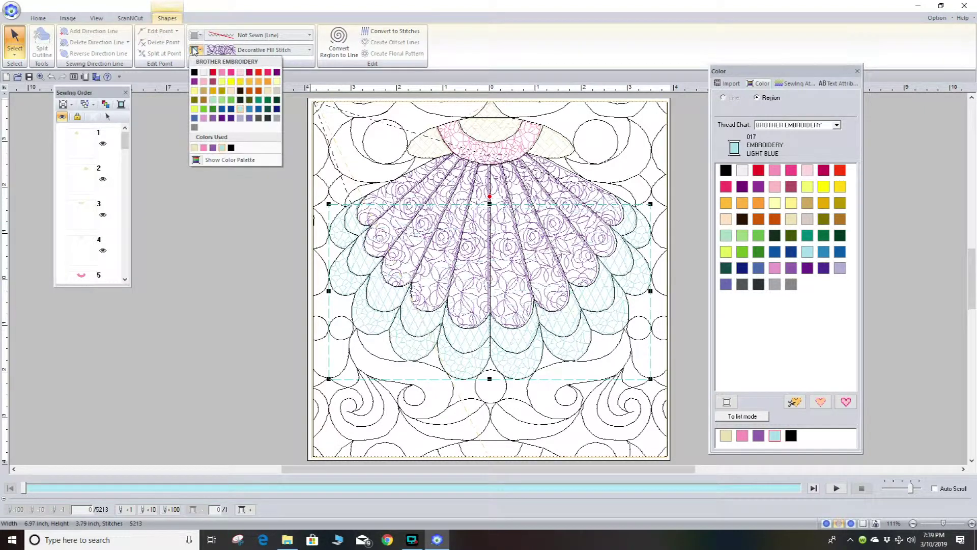
click(212, 73)
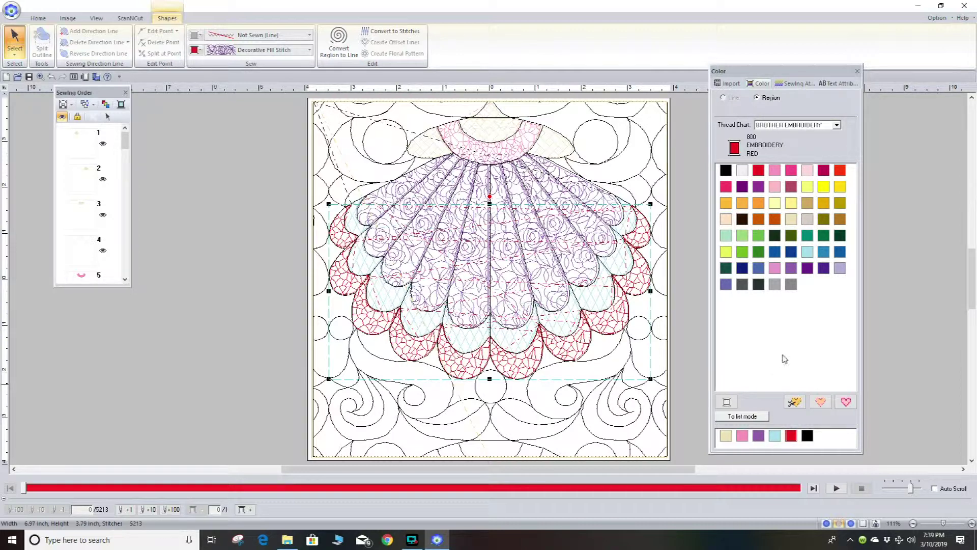
Select the large black shell fill in the sewing order and delete it.
click(38, 18)
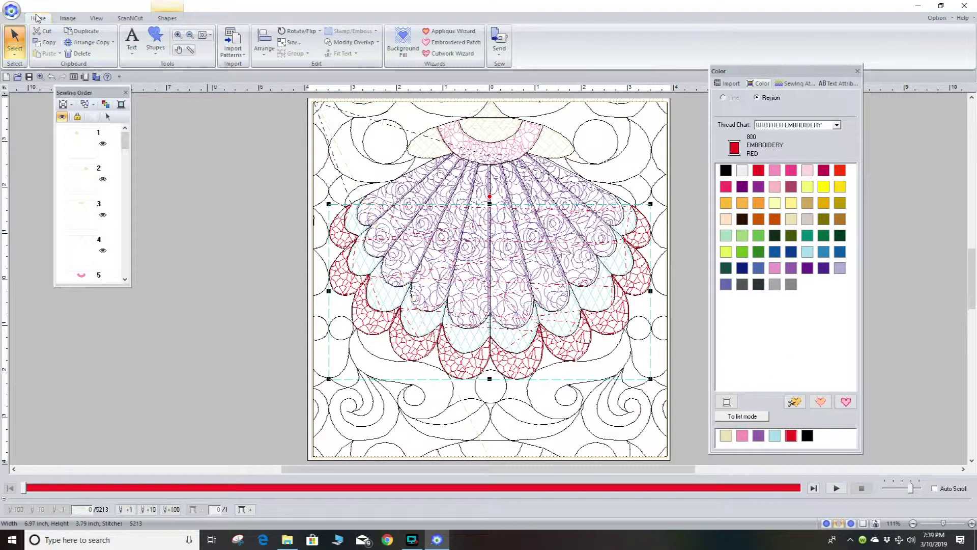
drag(125, 141, 136, 266)
click(80, 228)
right_click(80, 230)
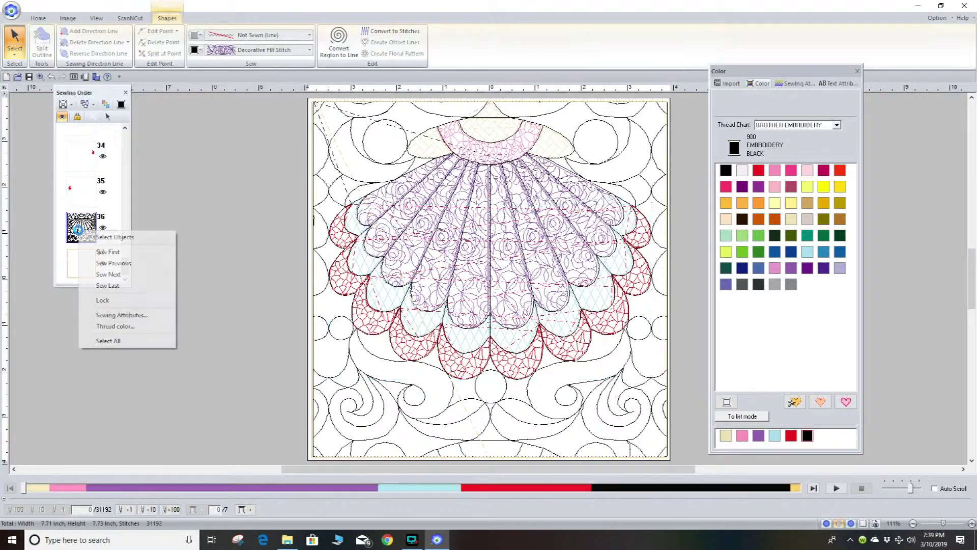
click(102, 237)
key(Delete)
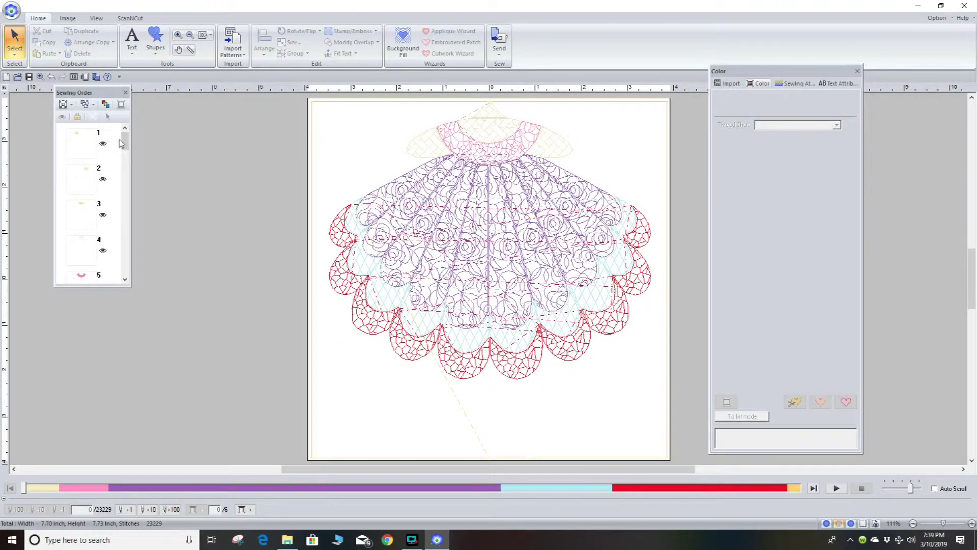
Select all the coloured shell fills without the square border and stretch them vertically to about 7.19 inch high.
drag(59, 133, 74, 339)
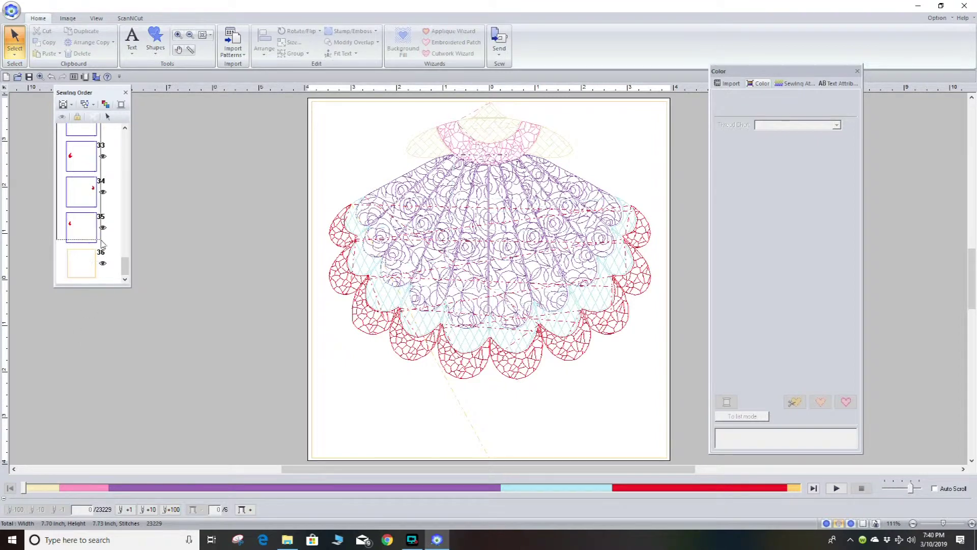
key(ctrl+a)
right_click(92, 228)
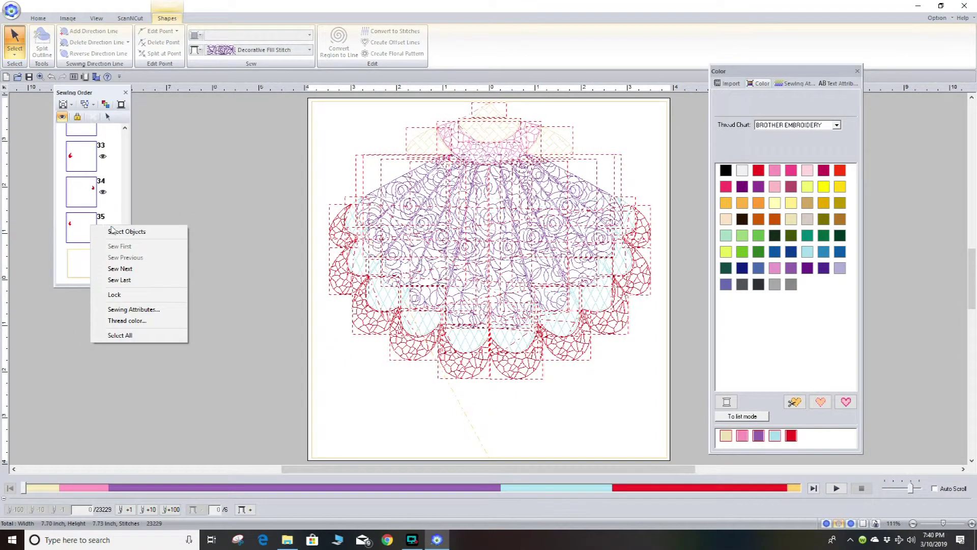
click(115, 231)
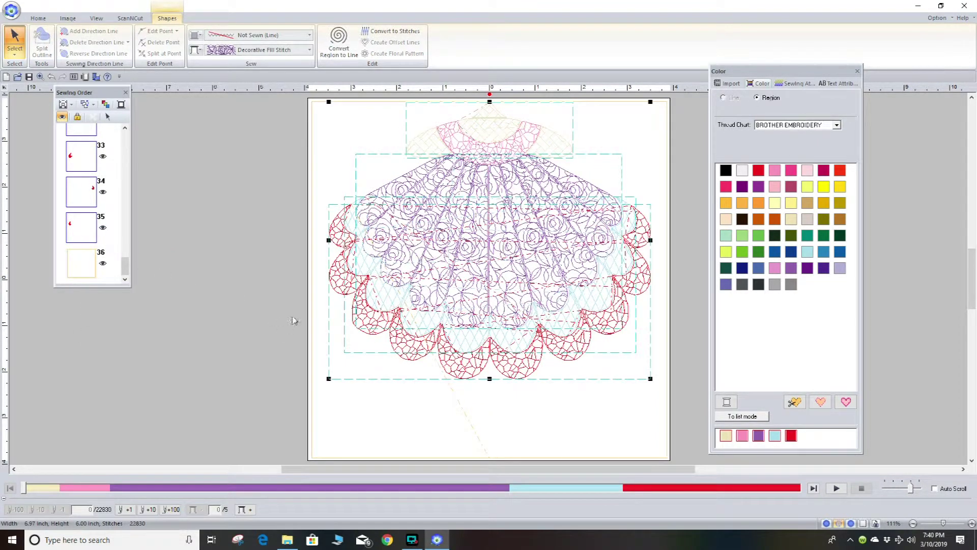
drag(489, 378, 492, 433)
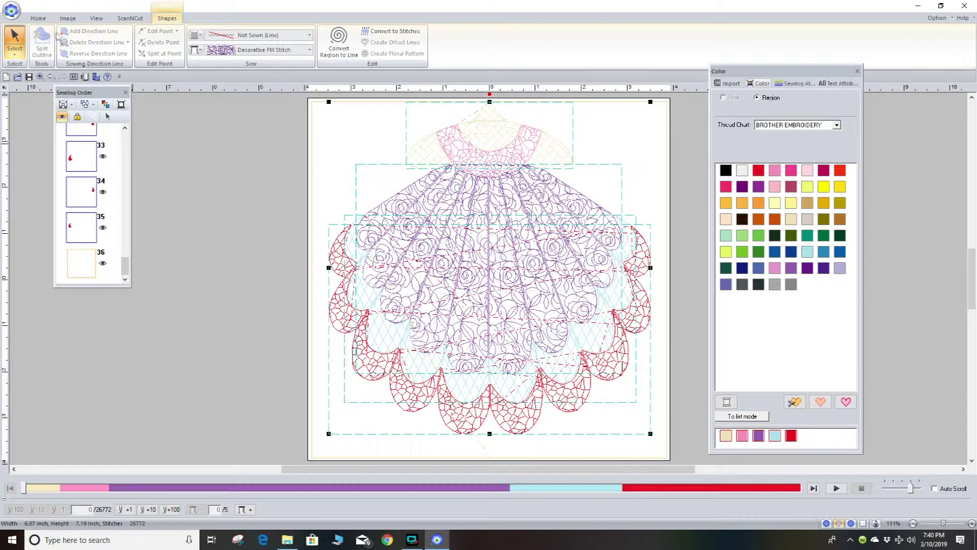
Move the selected coloured shell fills to the centre of the square design page.
click(38, 19)
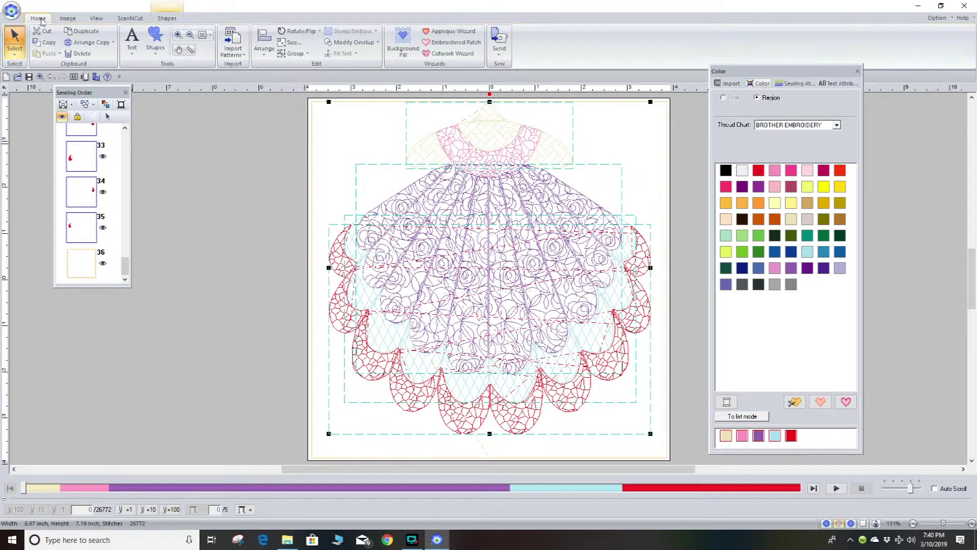
click(264, 45)
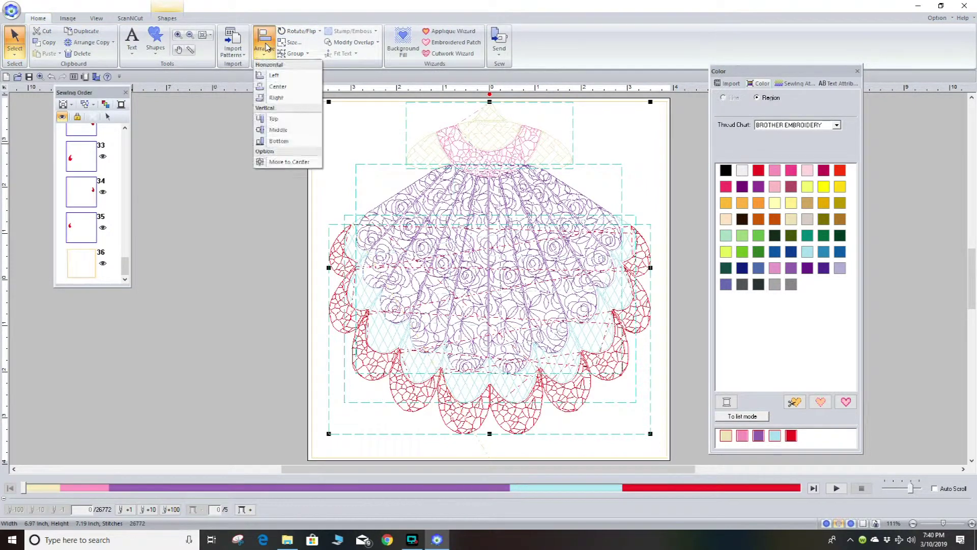
click(289, 162)
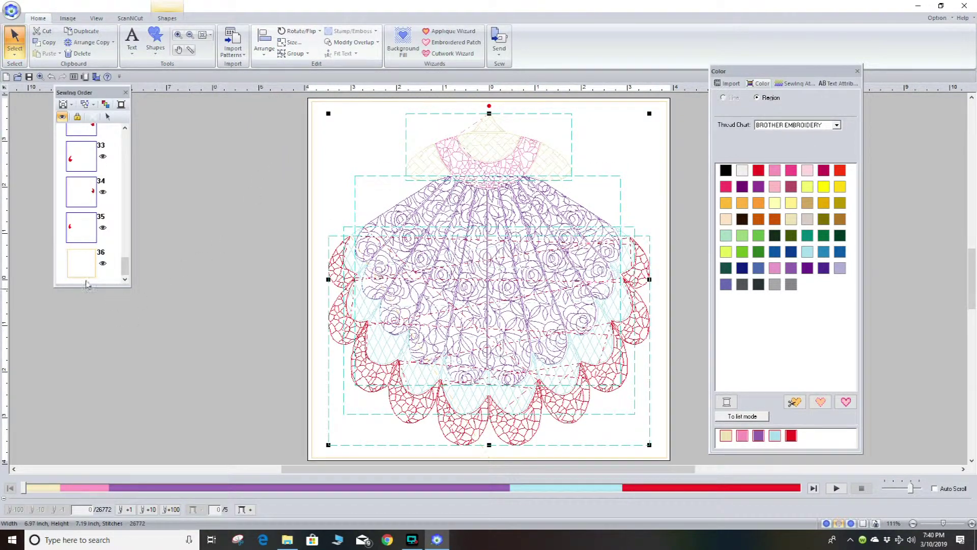
Set the square border to sew first and the pink curved band to sew last.
click(246, 253)
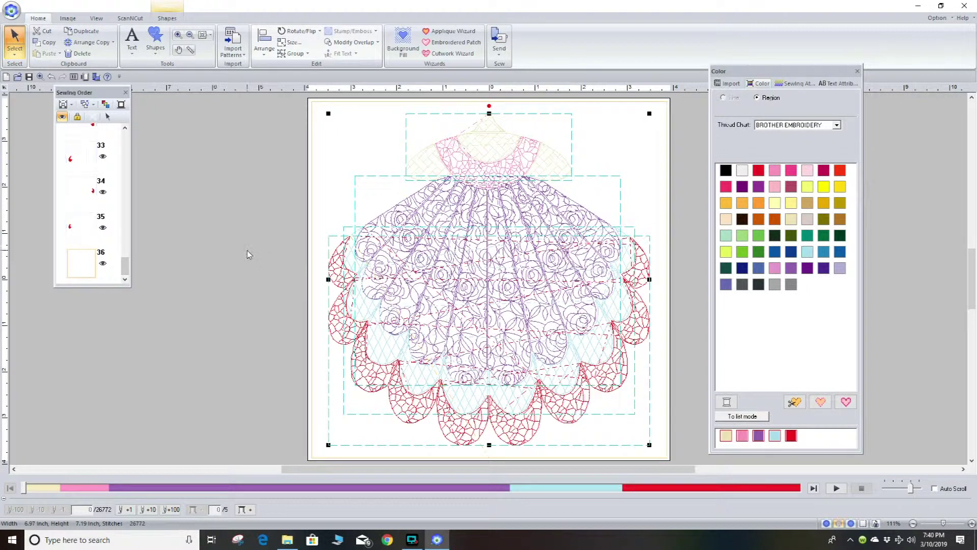
right_click(87, 266)
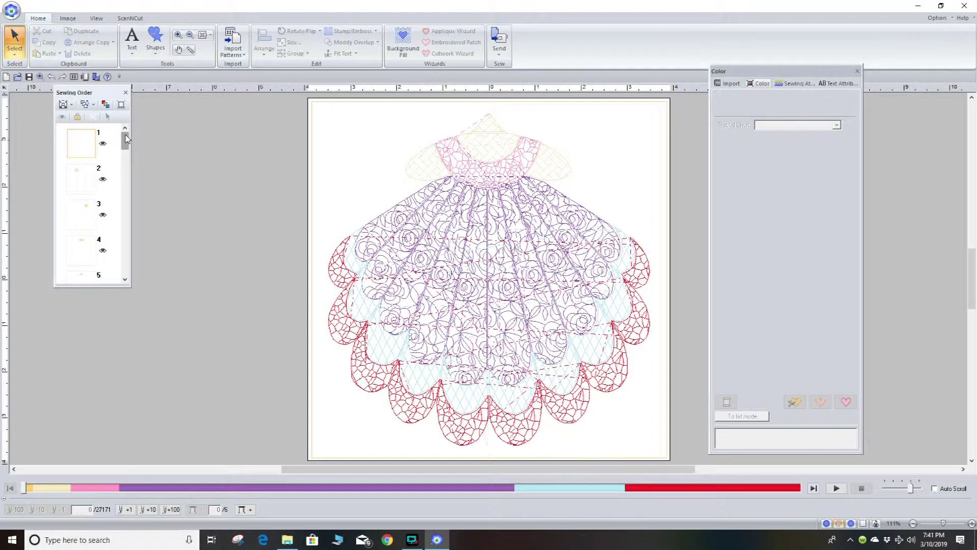
drag(126, 135, 131, 159)
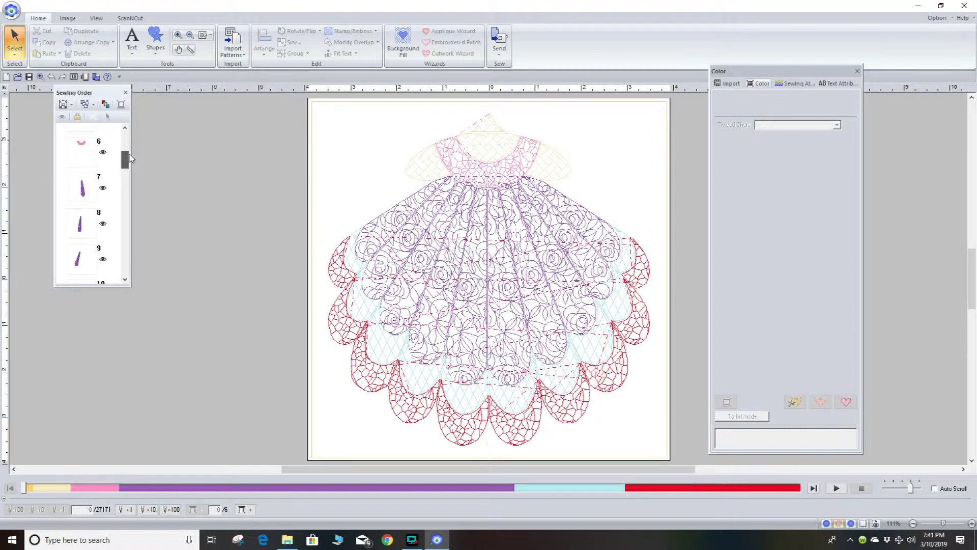
right_click(87, 153)
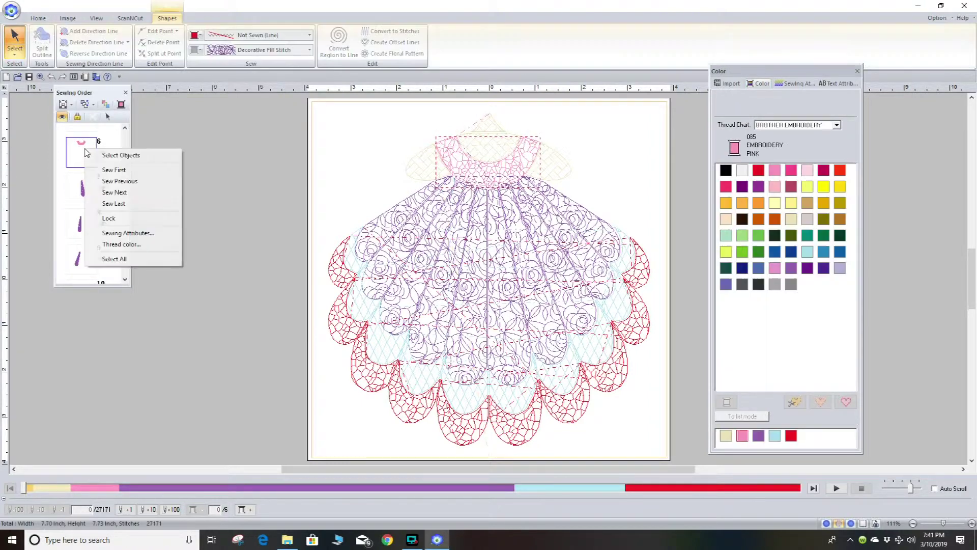
click(116, 203)
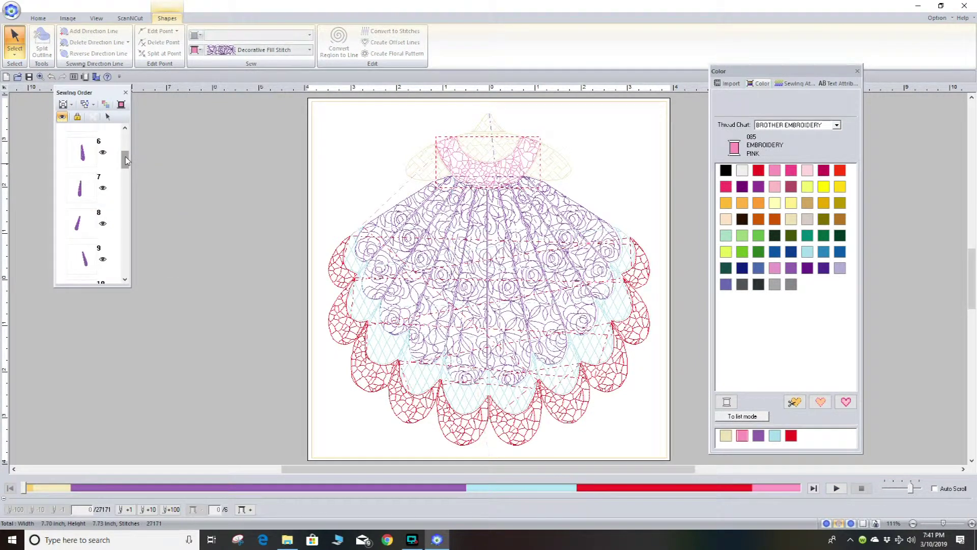
Rearrange the lilac ribs in the sewing order so they stitch in sequence from the shell's right side to its left.
drag(126, 161, 135, 182)
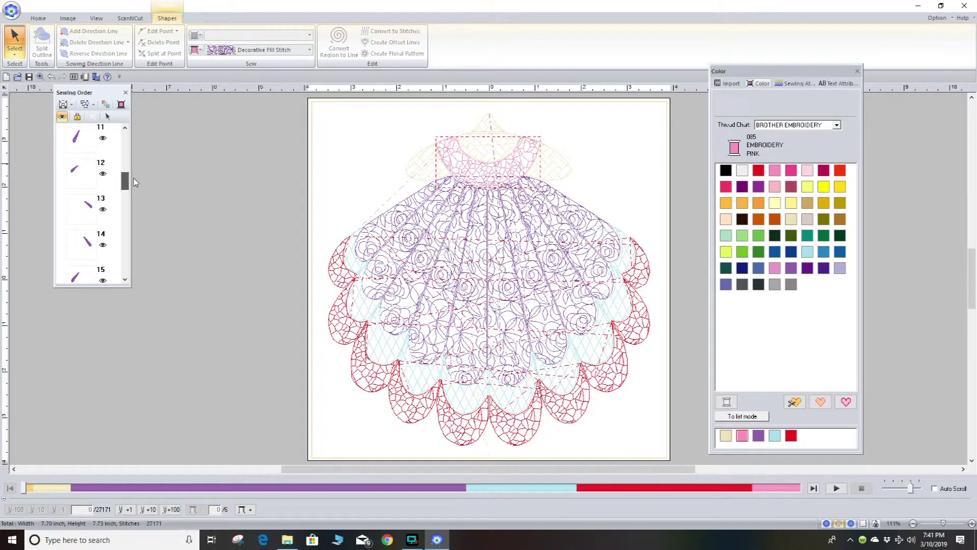
mouse_move(90, 207)
mouse_down()
mouse_move(90, 126)
mouse_move(90, 157)
mouse_move(125, 161)
mouse_move(124, 189)
mouse_move(87, 189)
mouse_move(94, 111)
mouse_up()
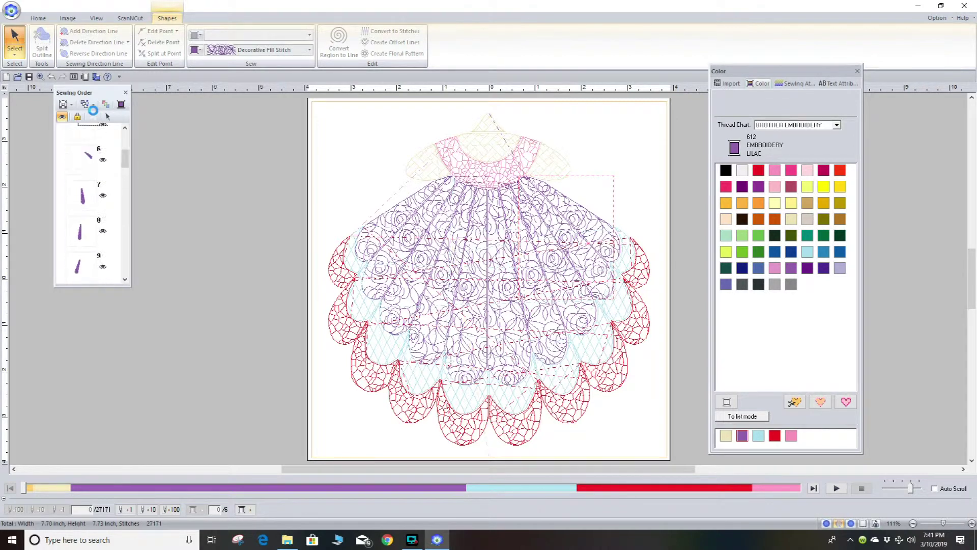
drag(90, 214, 91, 214)
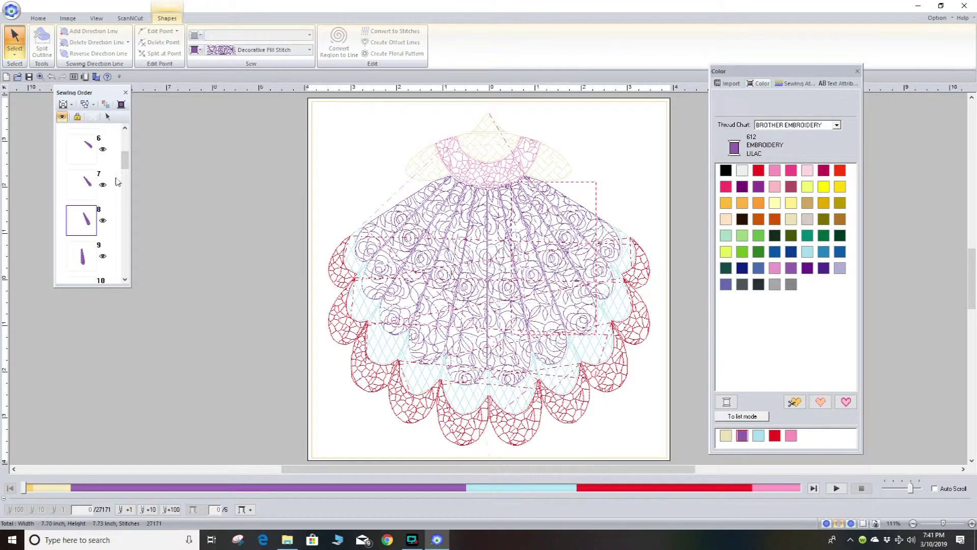
drag(124, 161, 125, 188)
click(87, 182)
click(69, 230)
drag(75, 220, 74, 184)
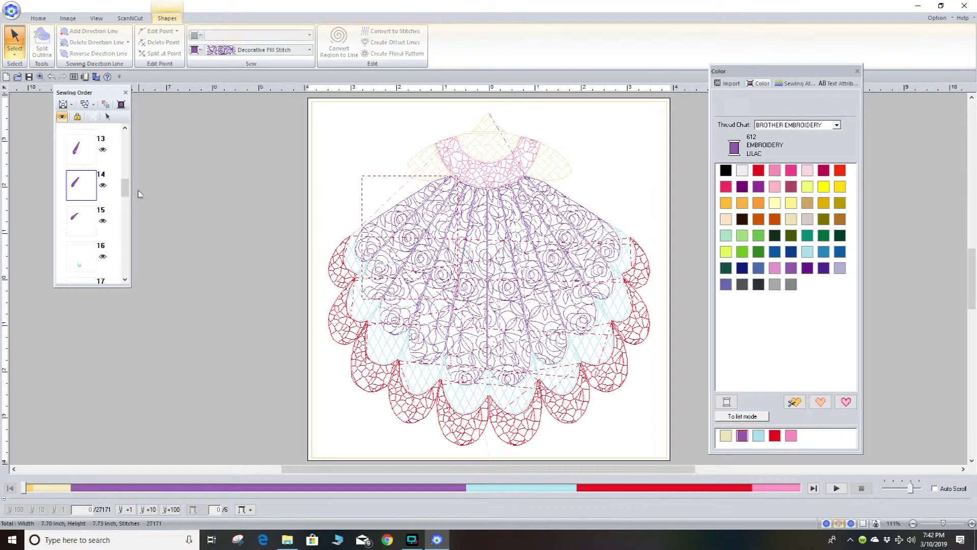
Select all the lilac ribs and run the stitch simulation at a faster speed to check their sewing sequence.
drag(125, 189, 132, 162)
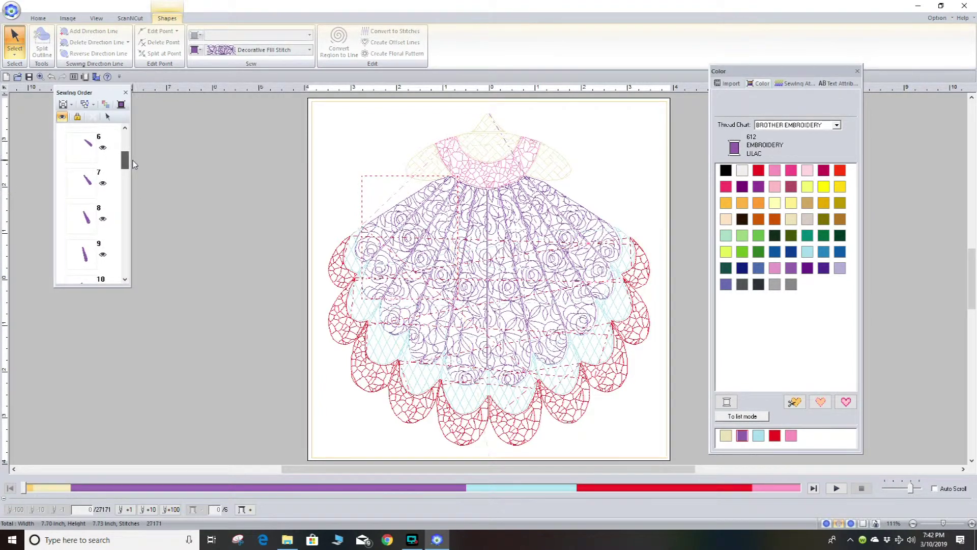
drag(62, 141, 86, 196)
right_click(87, 196)
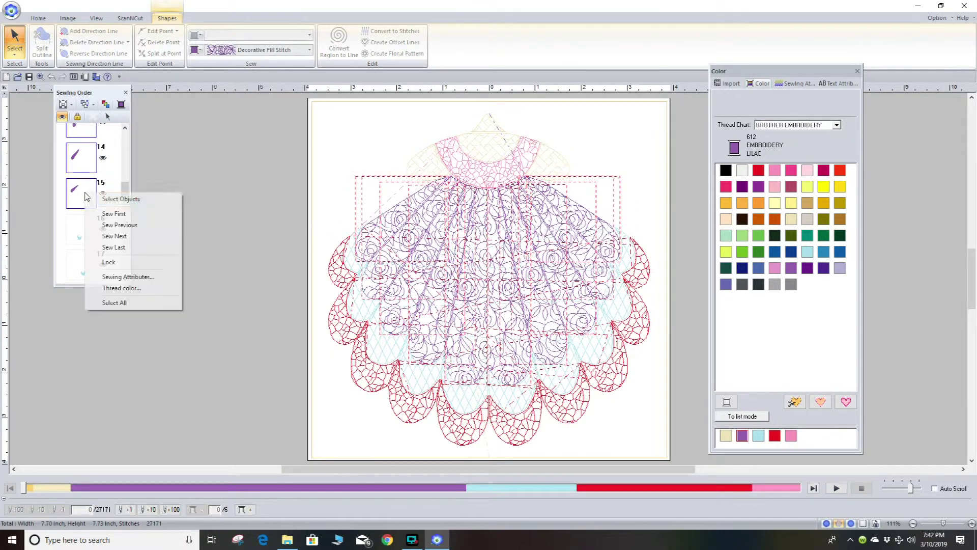
click(99, 199)
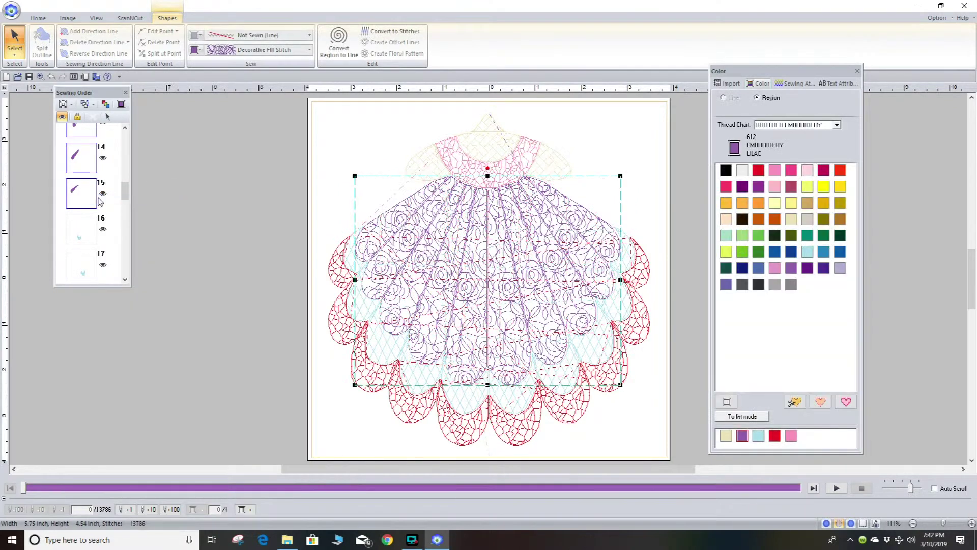
click(837, 488)
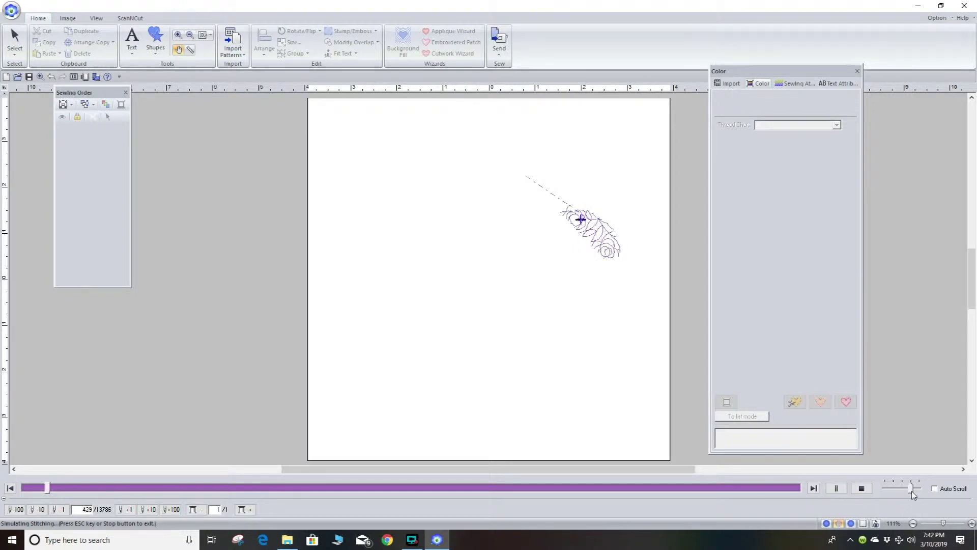
drag(911, 488, 919, 489)
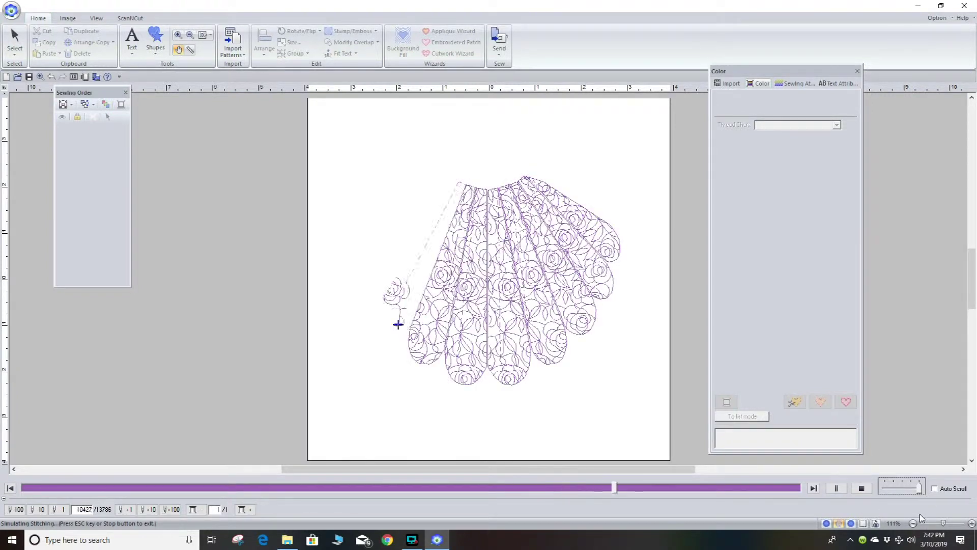
click(861, 489)
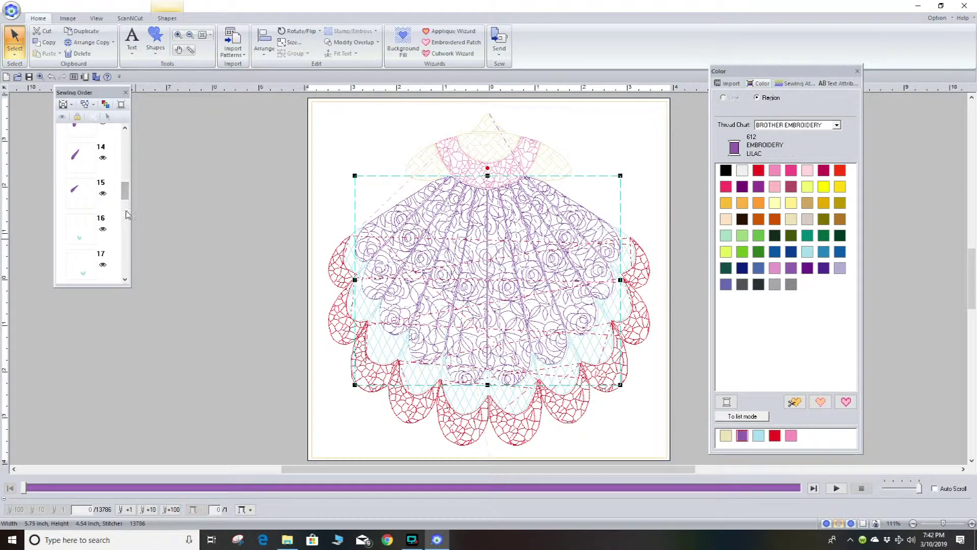
Move the two uppermost light blue scallops on the shell's right side to the start of the light blue sewing group.
click(126, 214)
drag(123, 211, 128, 197)
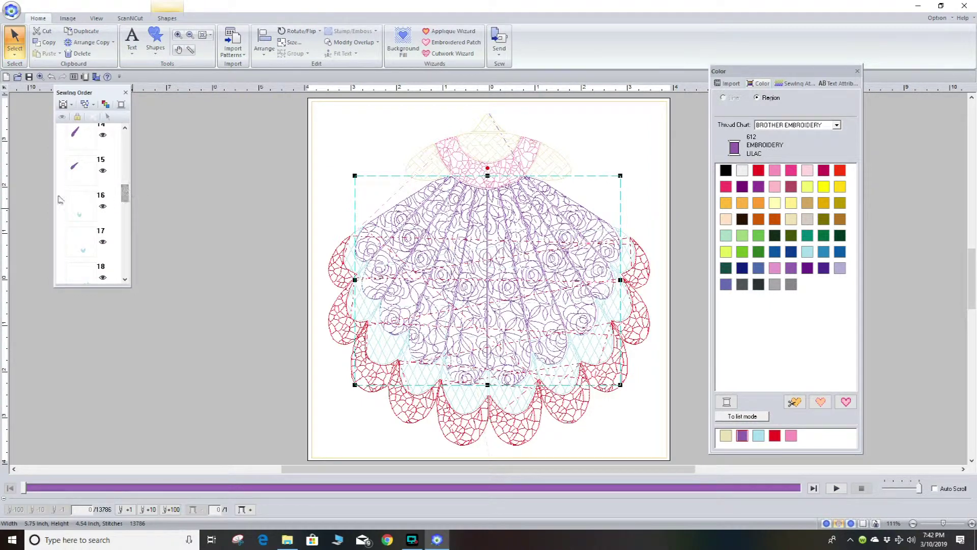
drag(125, 197, 142, 225)
click(91, 243)
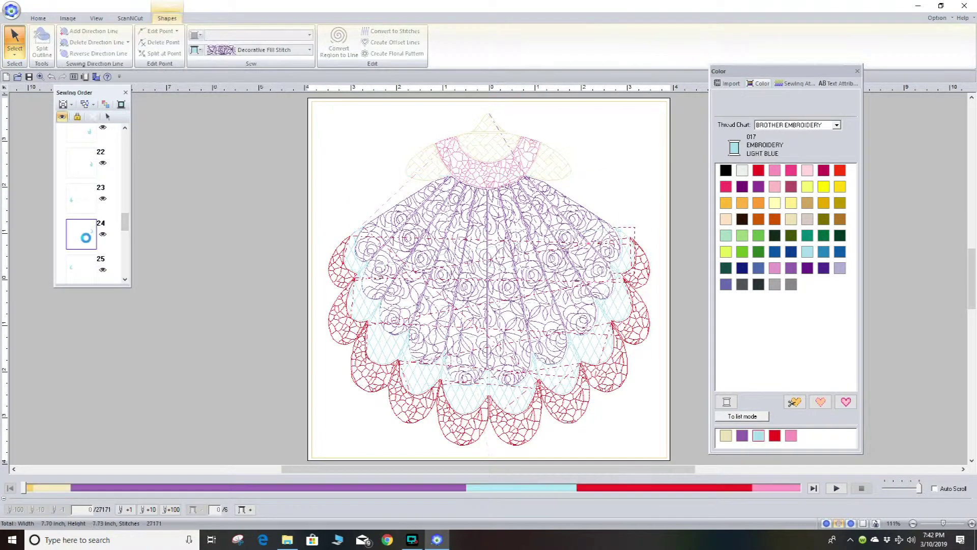
drag(87, 121, 133, 218)
click(81, 204)
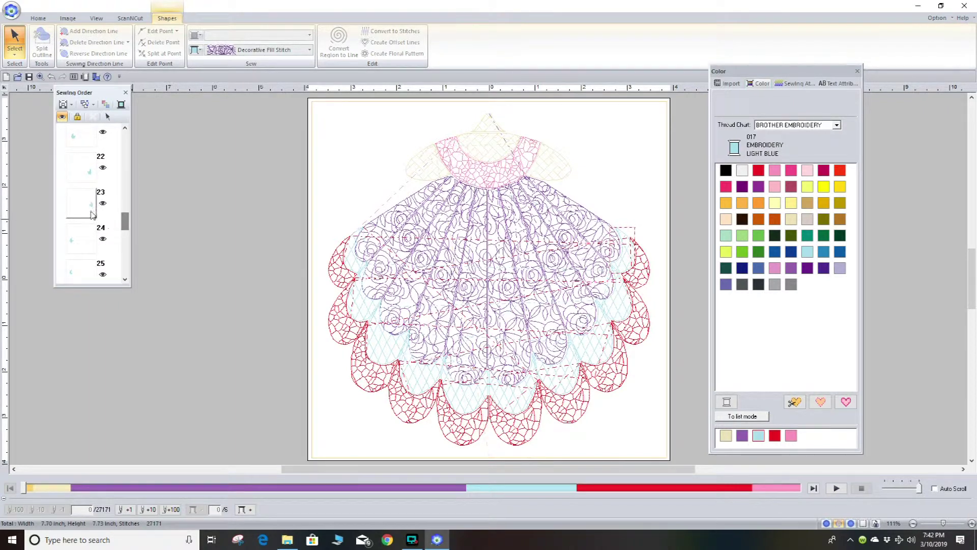
scroll(88, 131, up, 4)
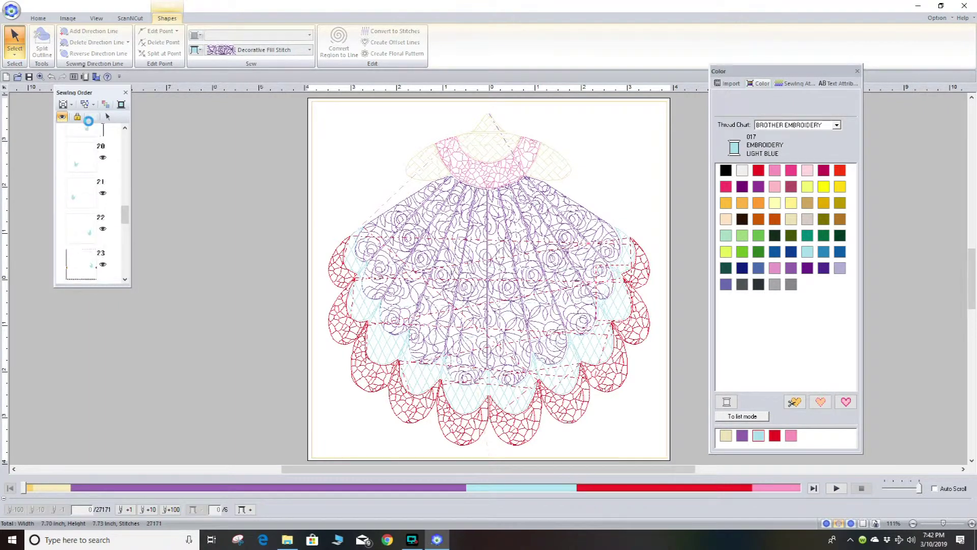
mouse_move(87, 127)
mouse_down()
mouse_move(87, 190)
mouse_move(127, 206)
mouse_move(129, 232)
mouse_move(132, 223)
mouse_move(81, 209)
mouse_move(88, 132)
mouse_up()
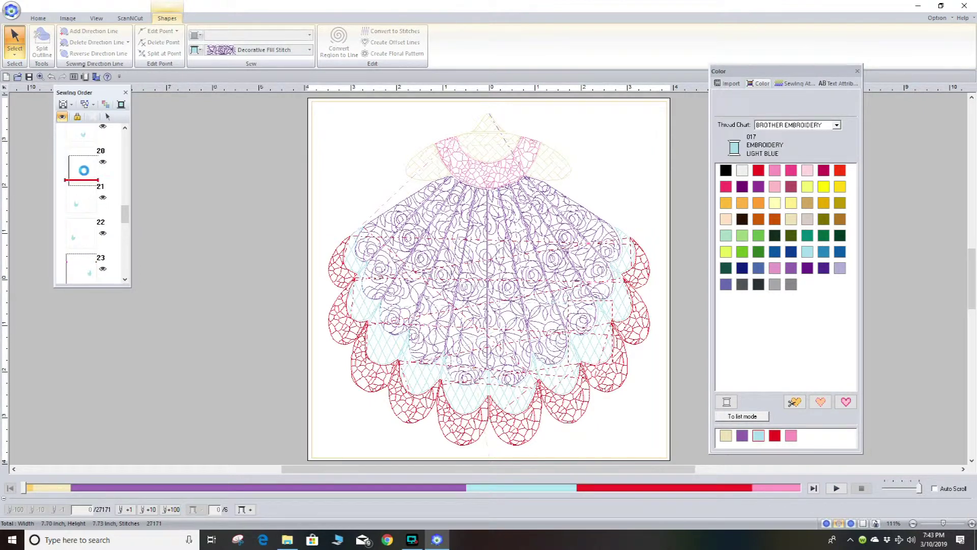
Reorder the remaining light blue scallops so they sew in sequence from the shell's right side around to its left.
drag(129, 209, 135, 204)
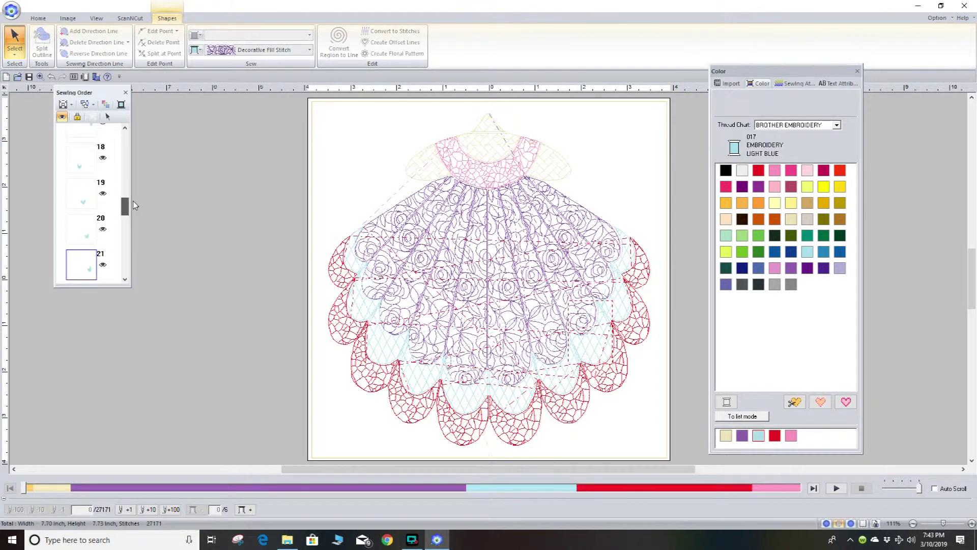
drag(123, 202, 131, 210)
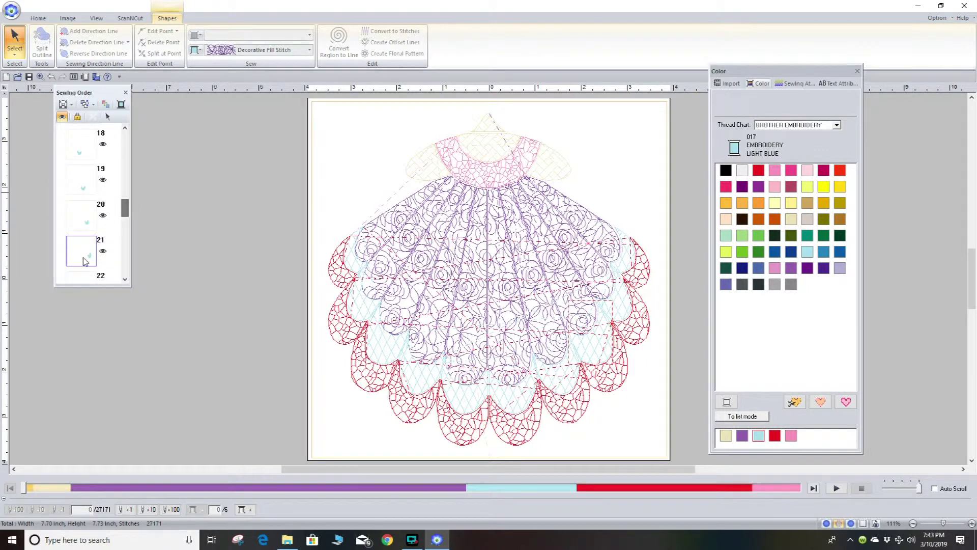
drag(86, 260, 86, 132)
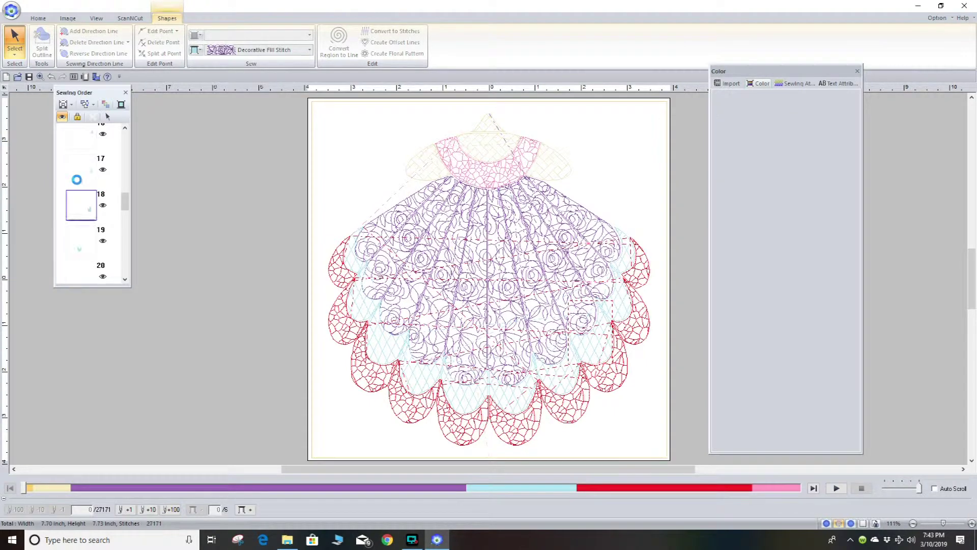
drag(125, 203, 88, 160)
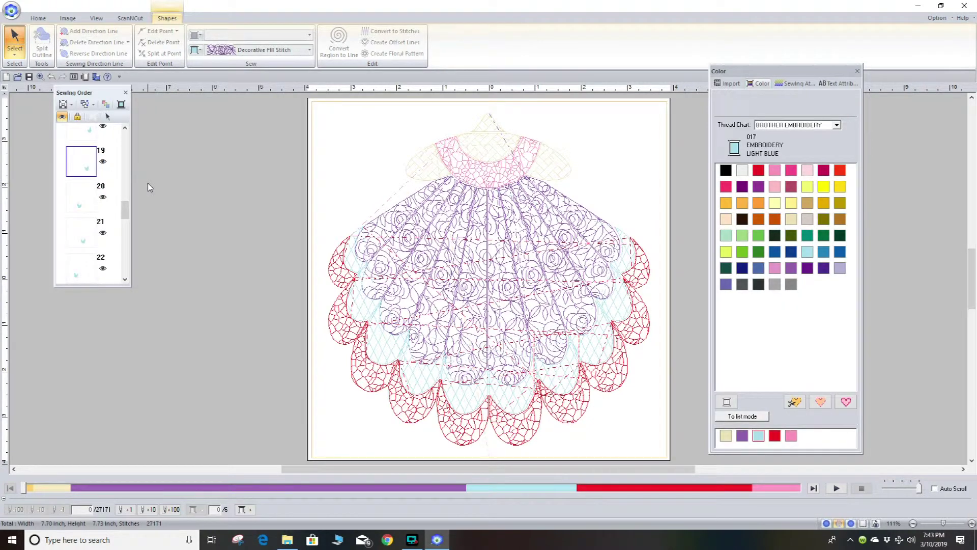
drag(84, 249, 77, 193)
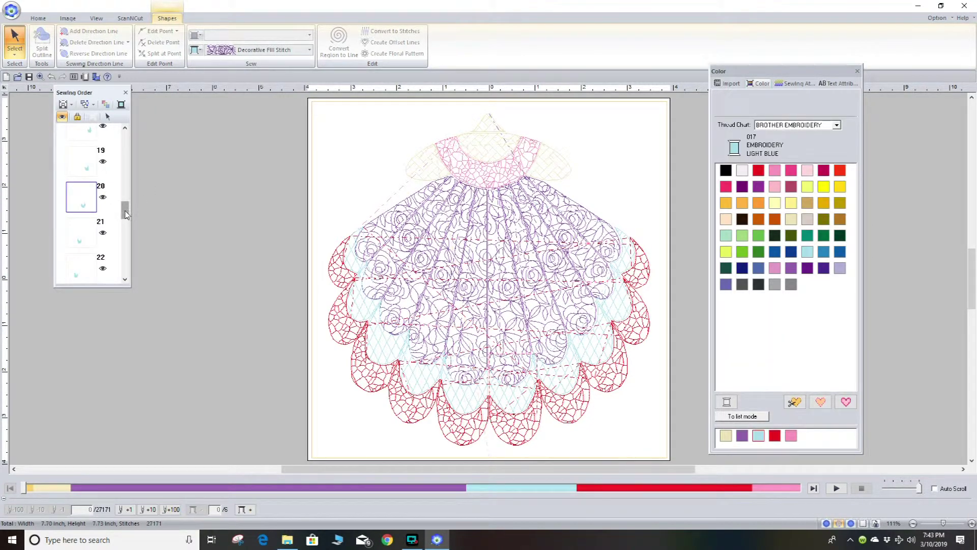
Select all the light blue scallops and run the stitch simulation to check their sewing sequence.
drag(125, 213, 143, 200)
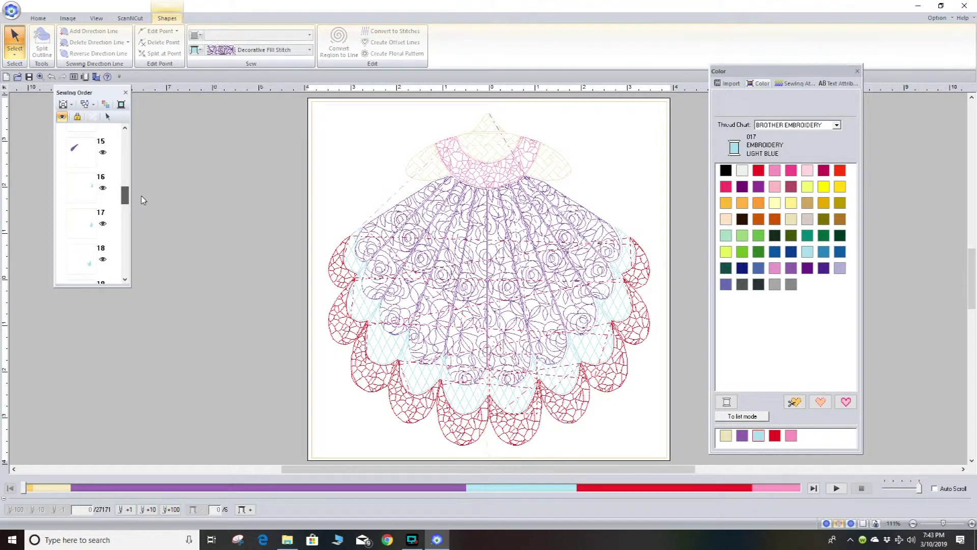
click(81, 189)
mouse_move(82, 191)
mouse_down()
mouse_move(62, 213)
mouse_move(66, 298)
mouse_move(106, 209)
mouse_up()
right_click(87, 188)
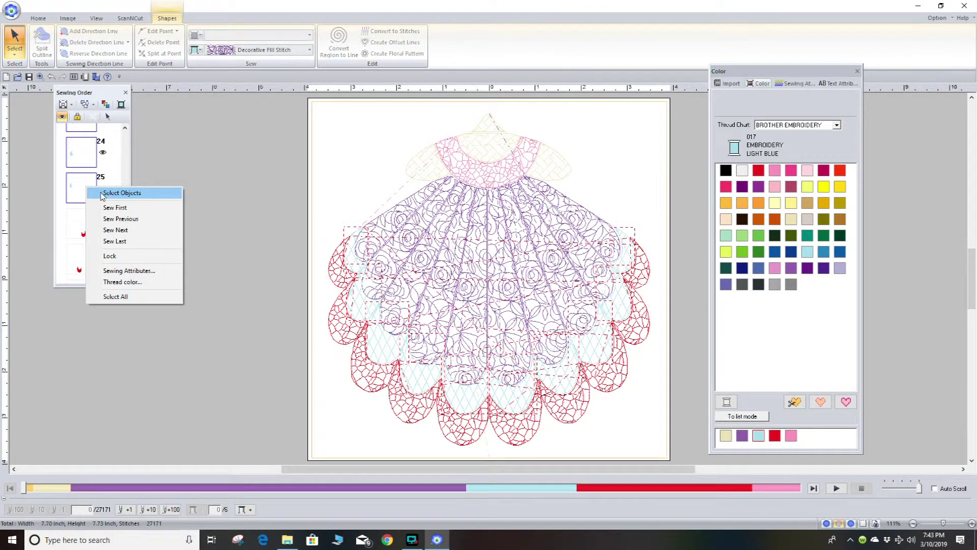
click(122, 193)
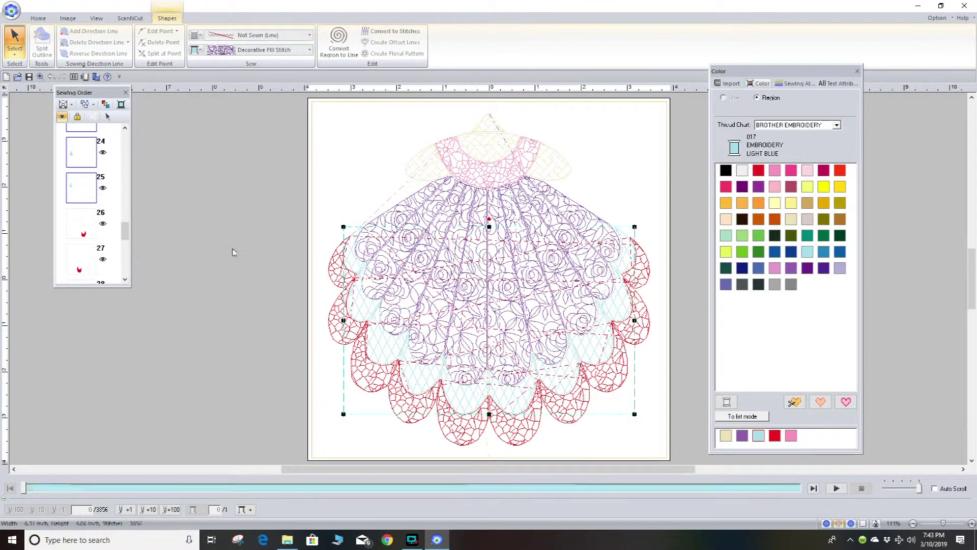
click(836, 488)
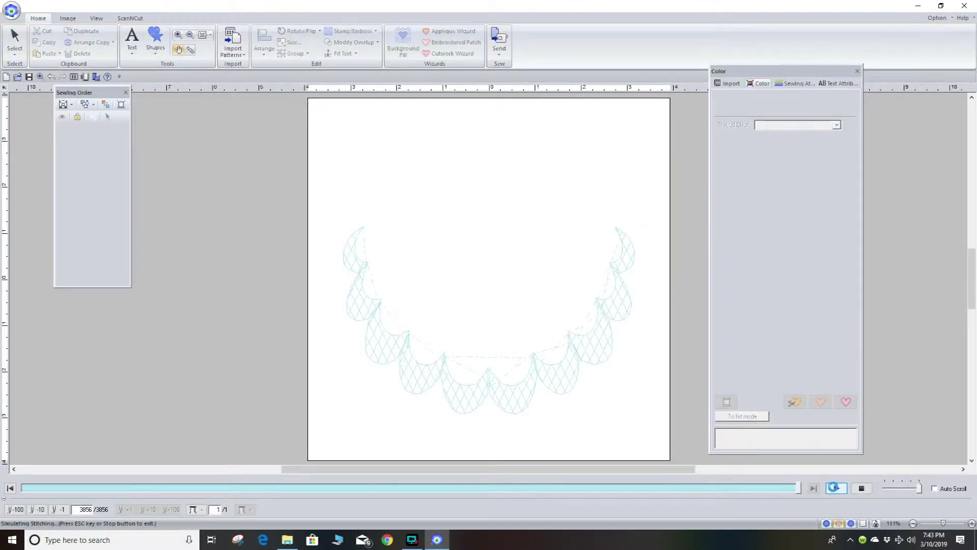
click(861, 489)
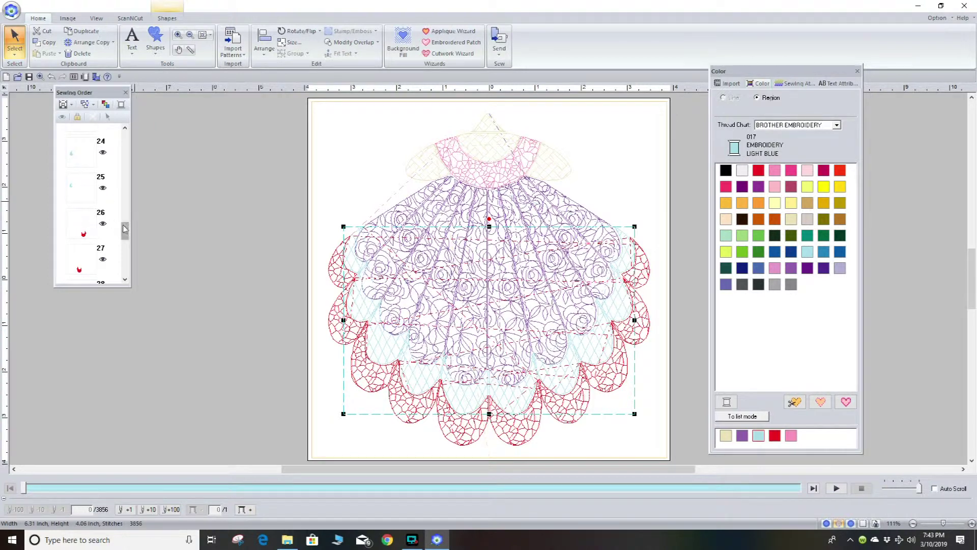
Reorder the red scallops so they sew in sequence from the shell's right side around to its left.
drag(126, 228, 131, 243)
scroll(136, 257, down, 3)
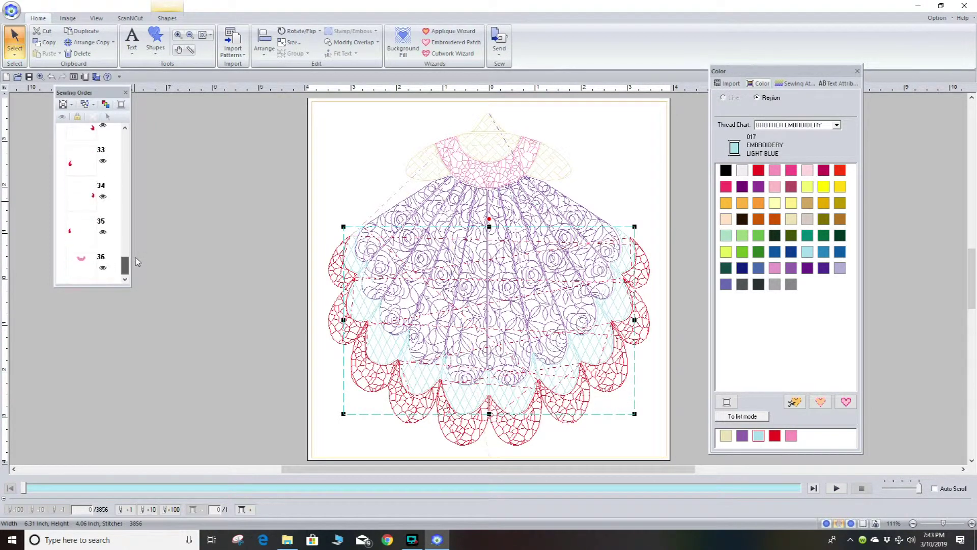
scroll(137, 259, up, 1)
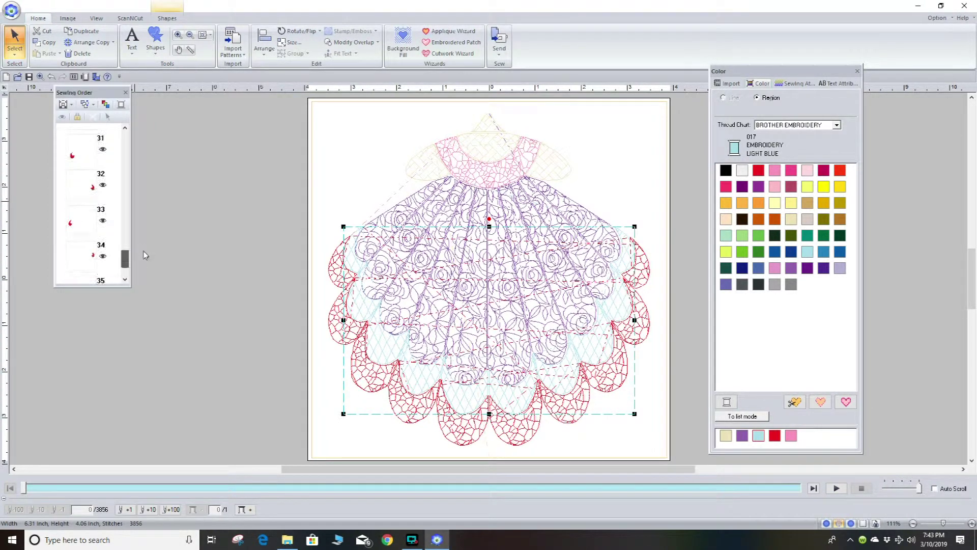
click(92, 256)
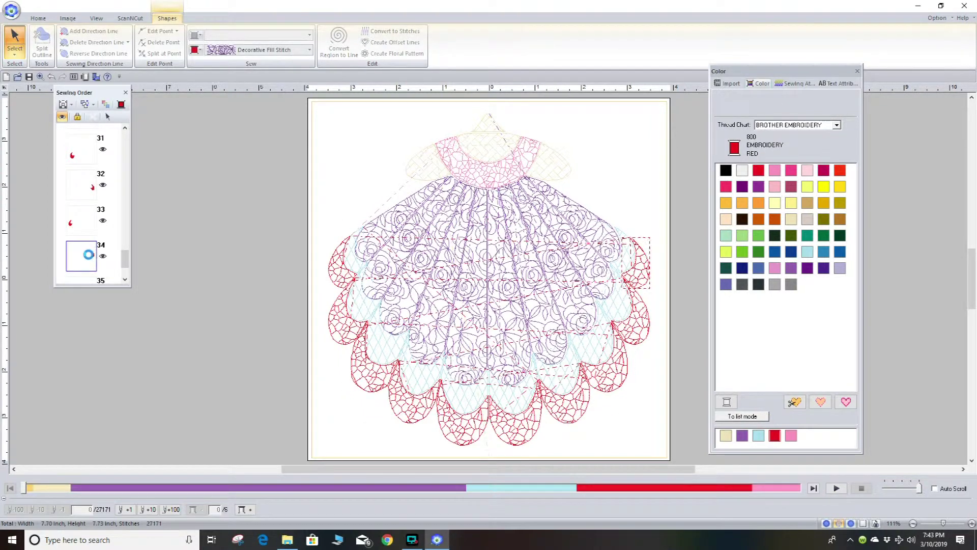
drag(82, 255, 97, 127)
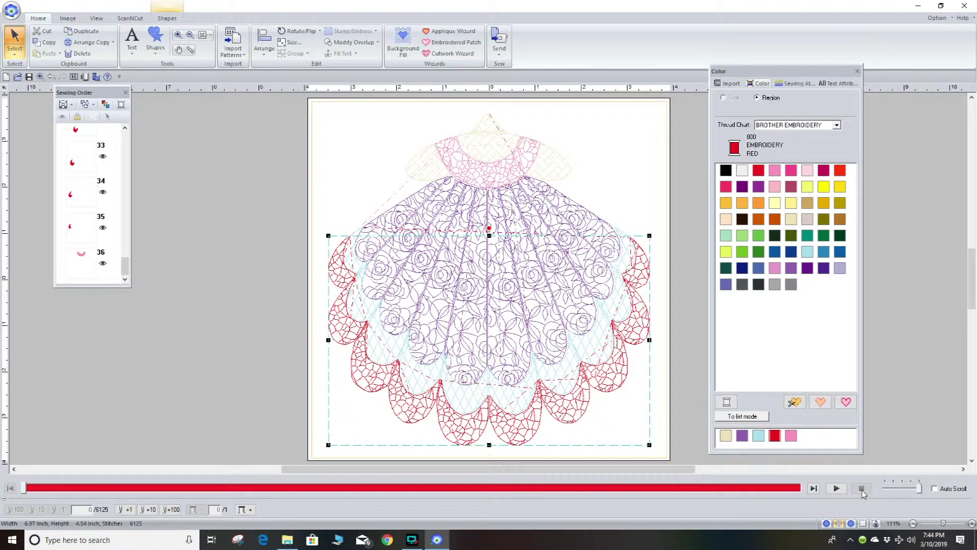
Select all the lilac ribs as objects and set their outlines to Stem Stitch.
drag(128, 266, 170, 158)
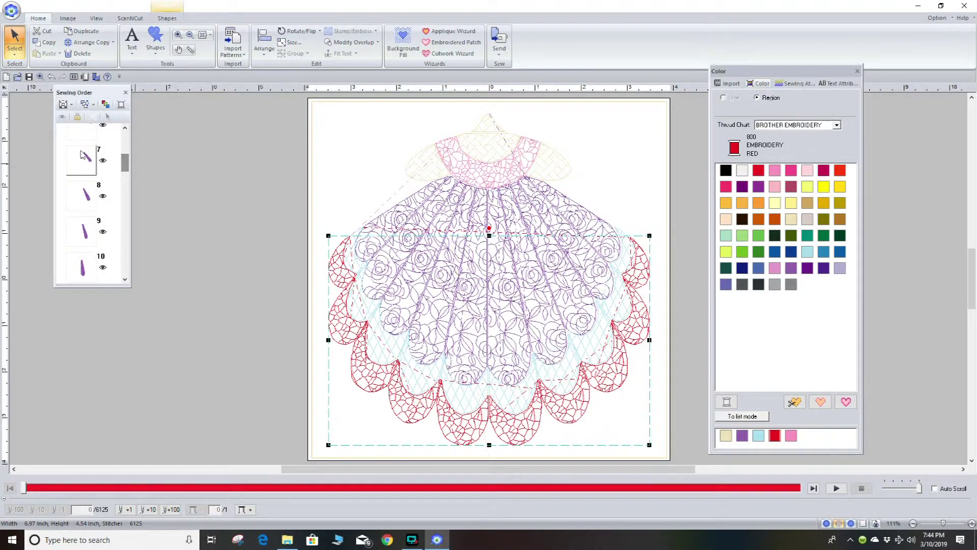
scroll(118, 168, up, 1)
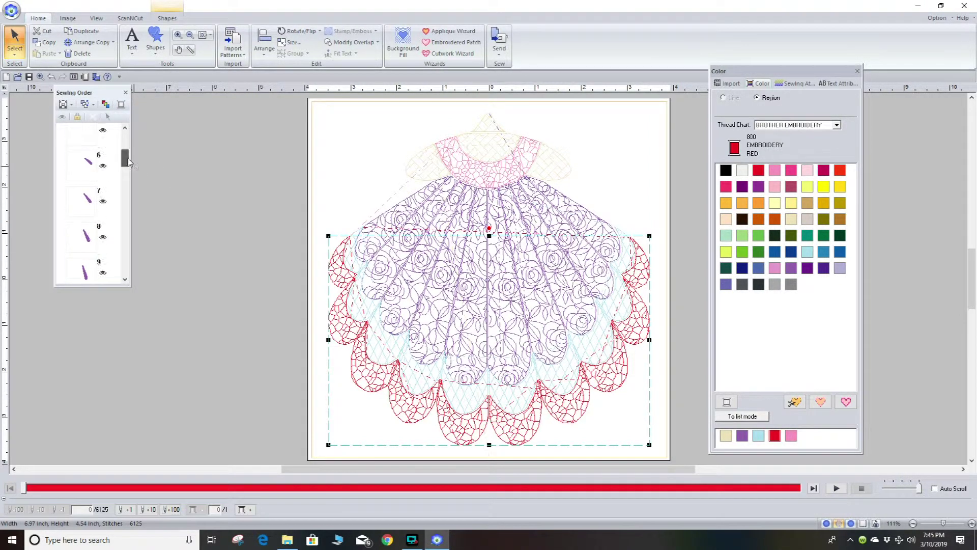
drag(60, 150, 98, 216)
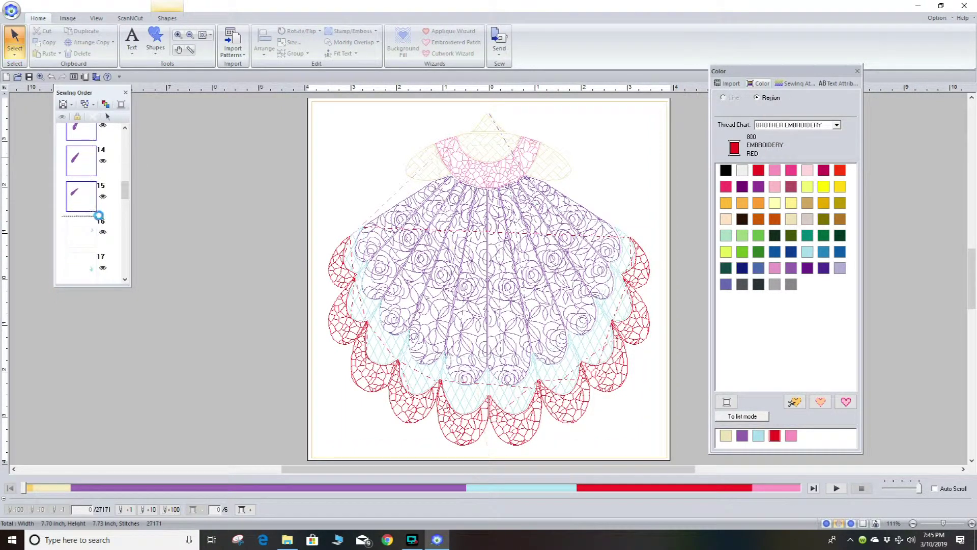
right_click(92, 198)
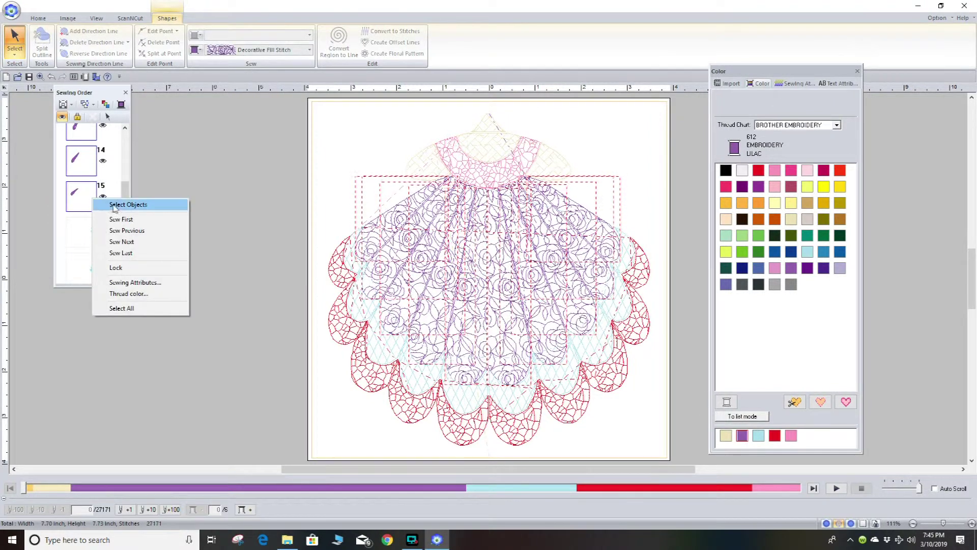
click(116, 205)
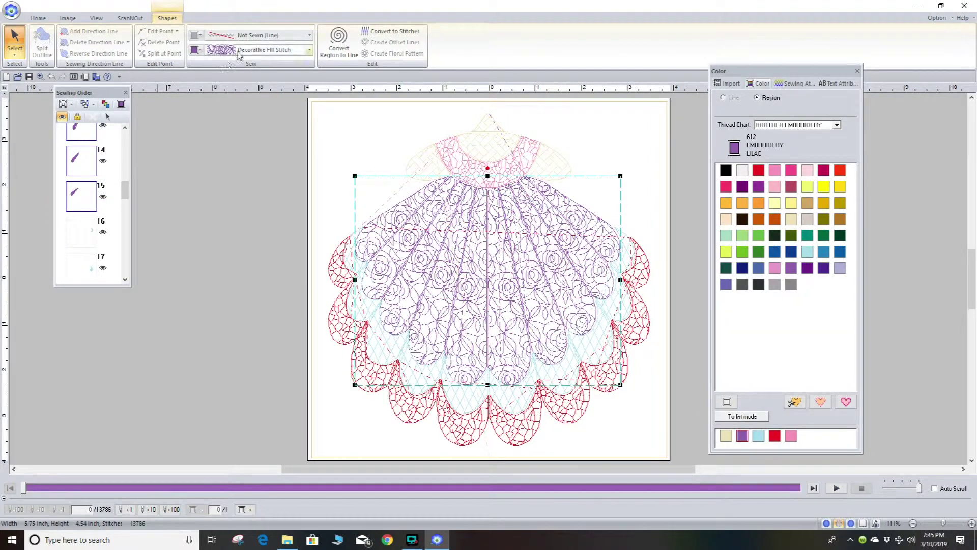
click(309, 35)
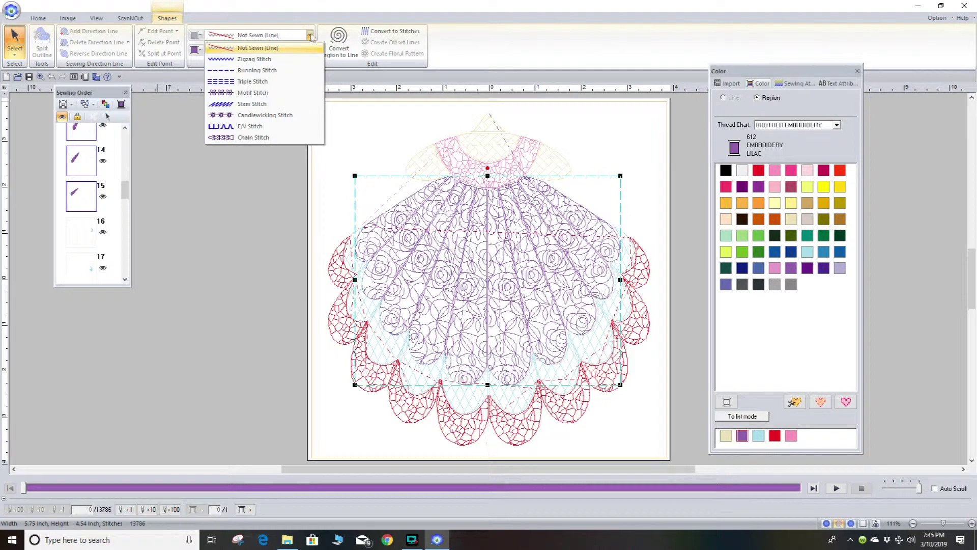
click(265, 106)
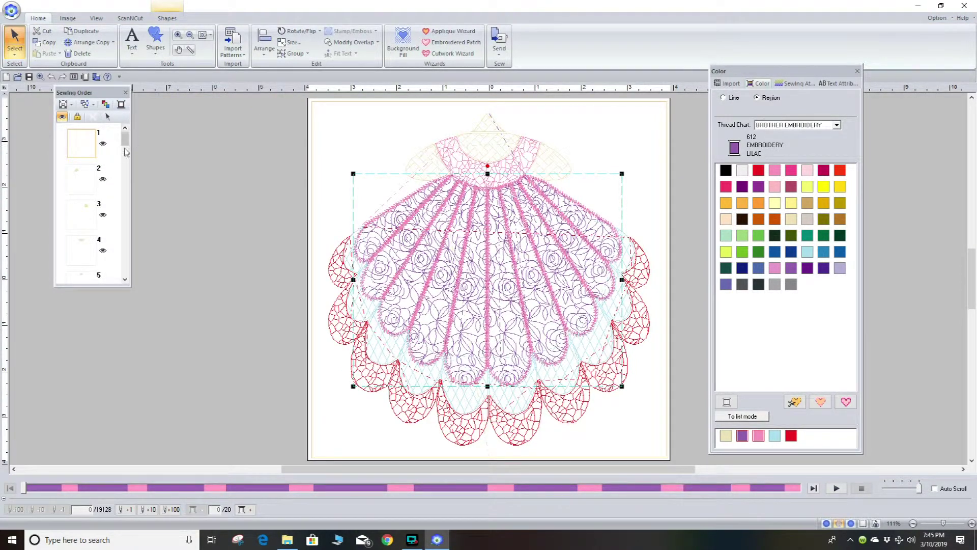
Set the thread colour of the lilac ribs' stem stitch outlines to leaf green.
drag(125, 144, 125, 160)
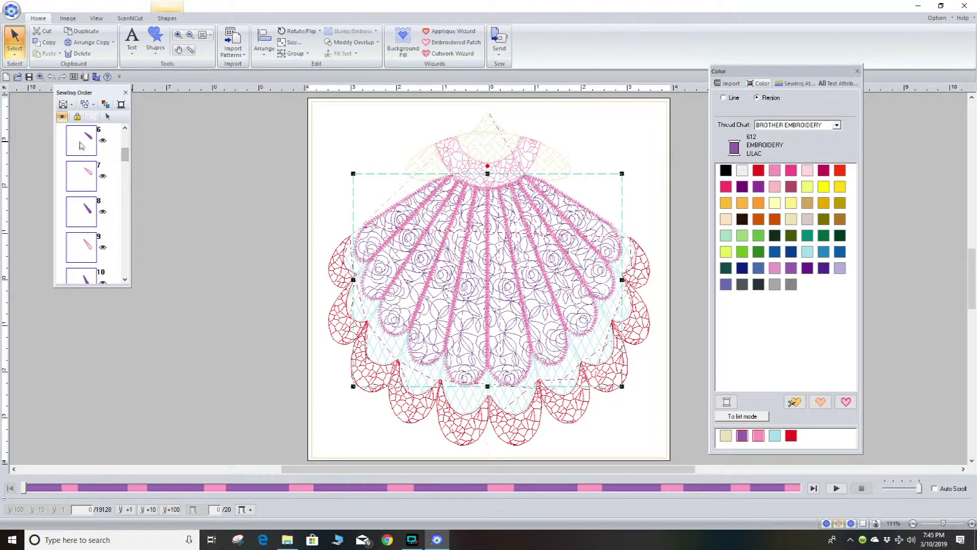
click(170, 20)
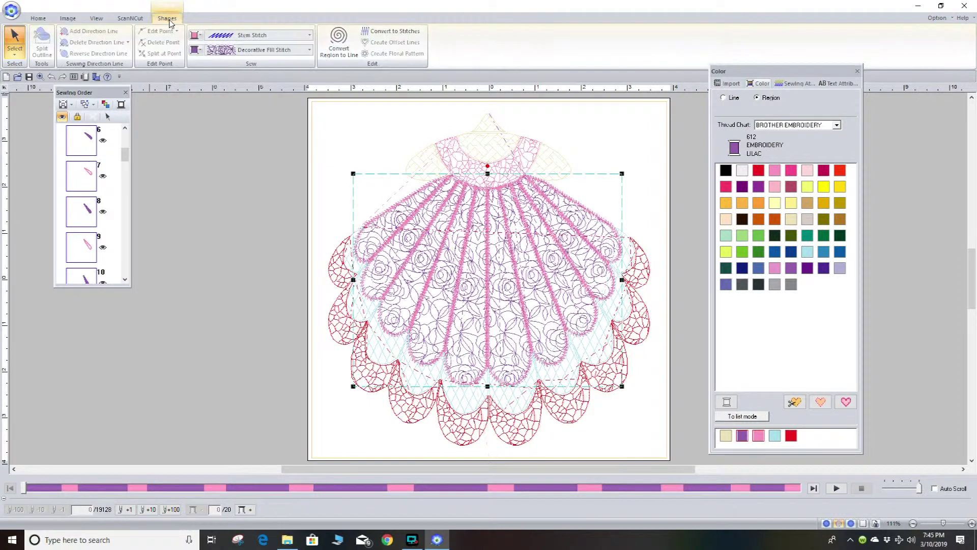
click(196, 37)
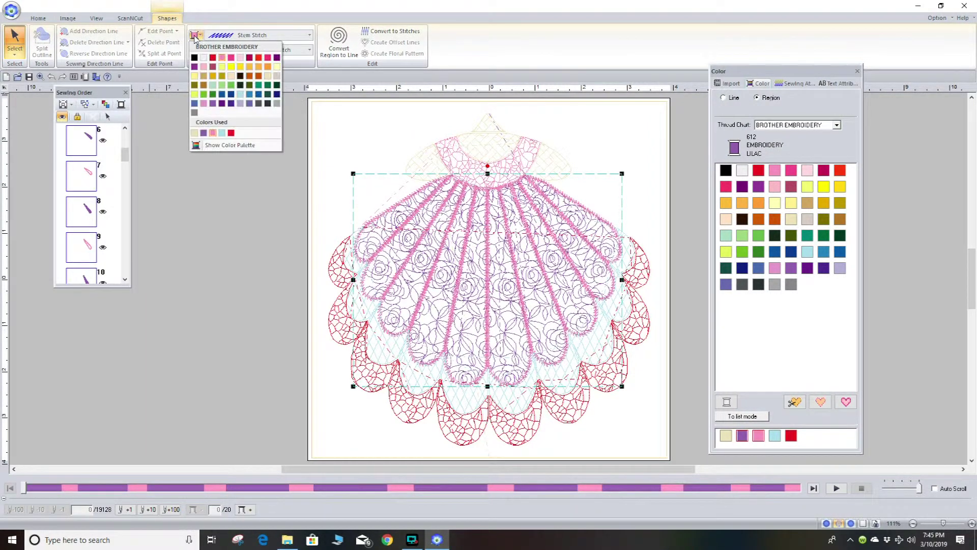
click(231, 85)
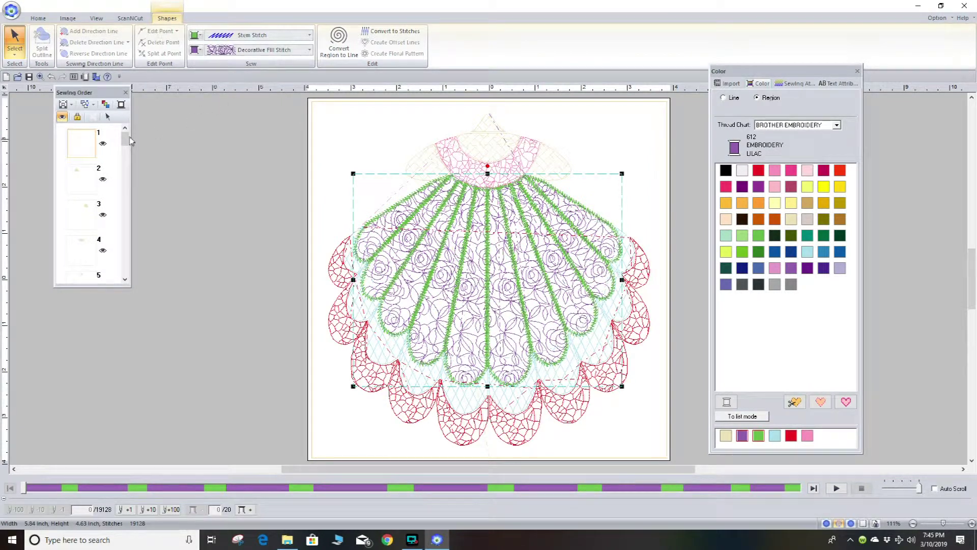
Set the five green rib outlines on the shell's right half to sew last, one by one from the outermost to the centre.
drag(128, 140, 128, 157)
click(217, 189)
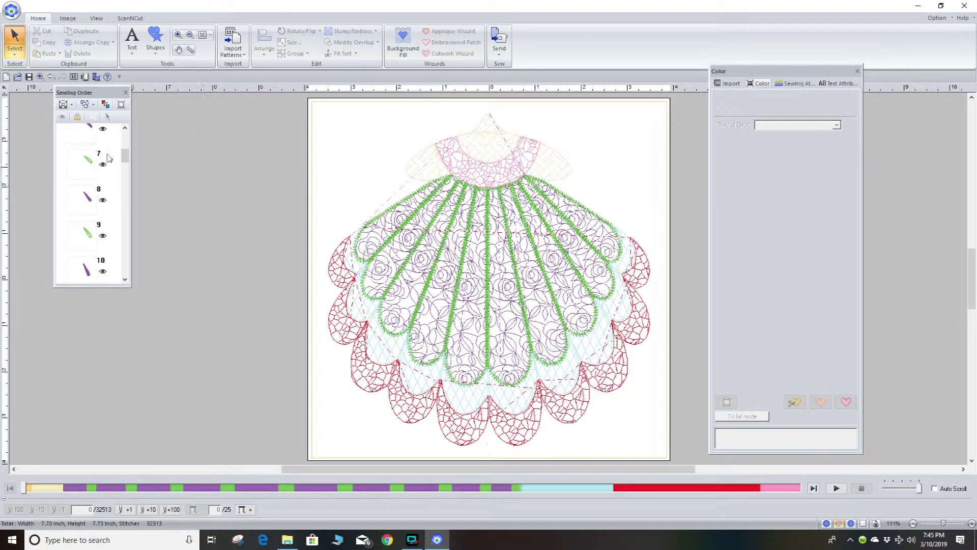
right_click(89, 164)
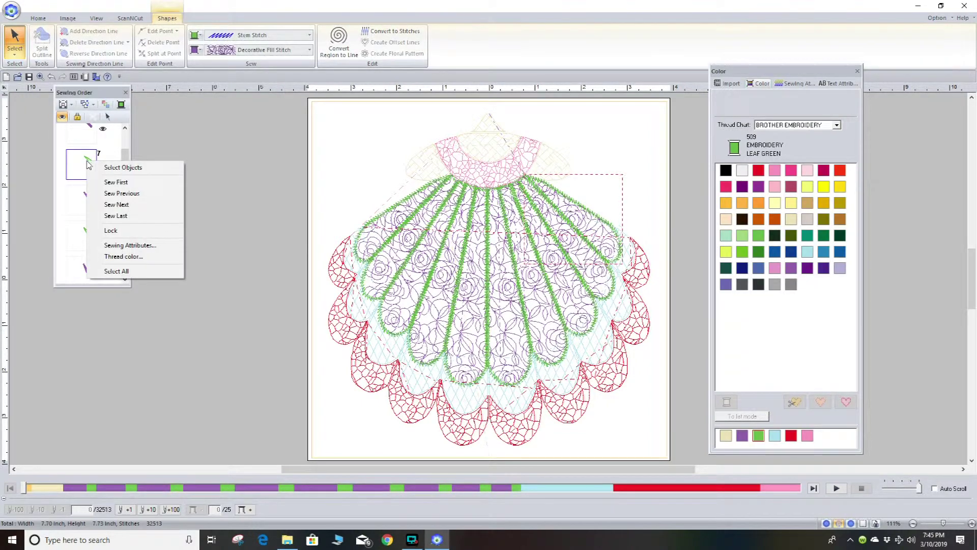
click(110, 216)
right_click(86, 195)
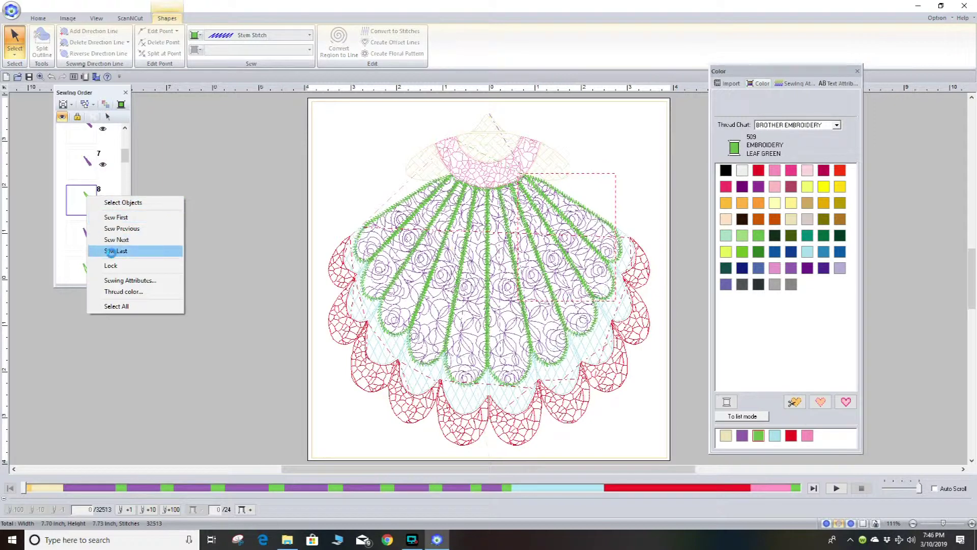
click(111, 251)
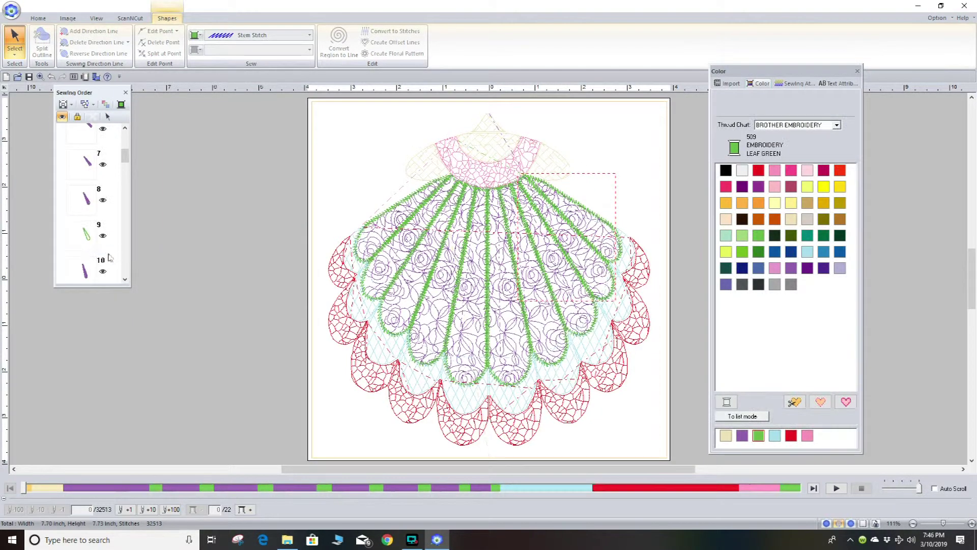
right_click(87, 234)
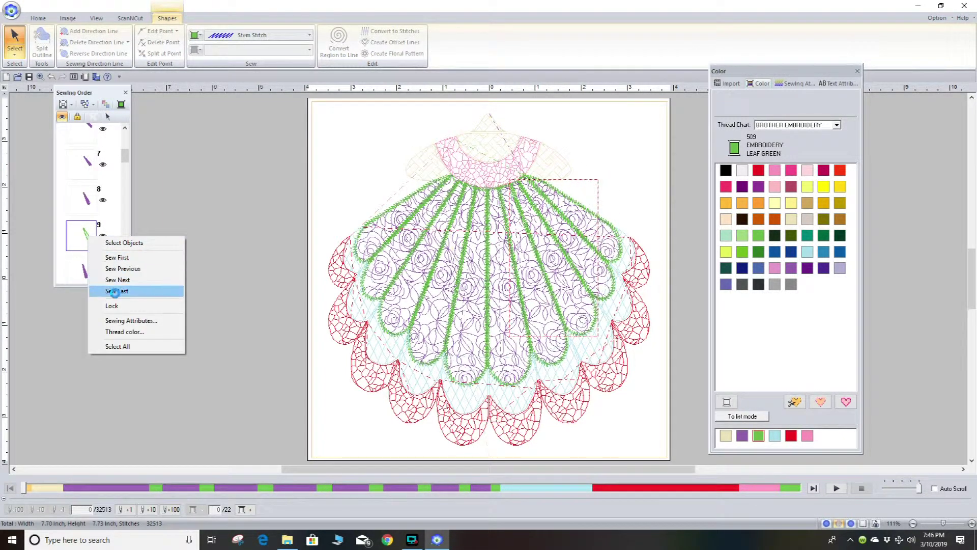
click(115, 292)
right_click(82, 269)
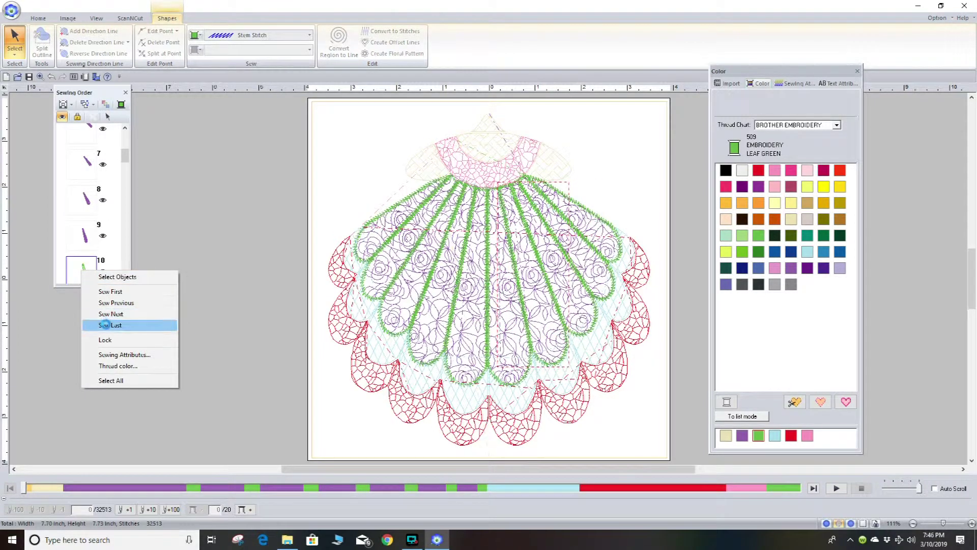
click(105, 324)
scroll(89, 192, down, 3)
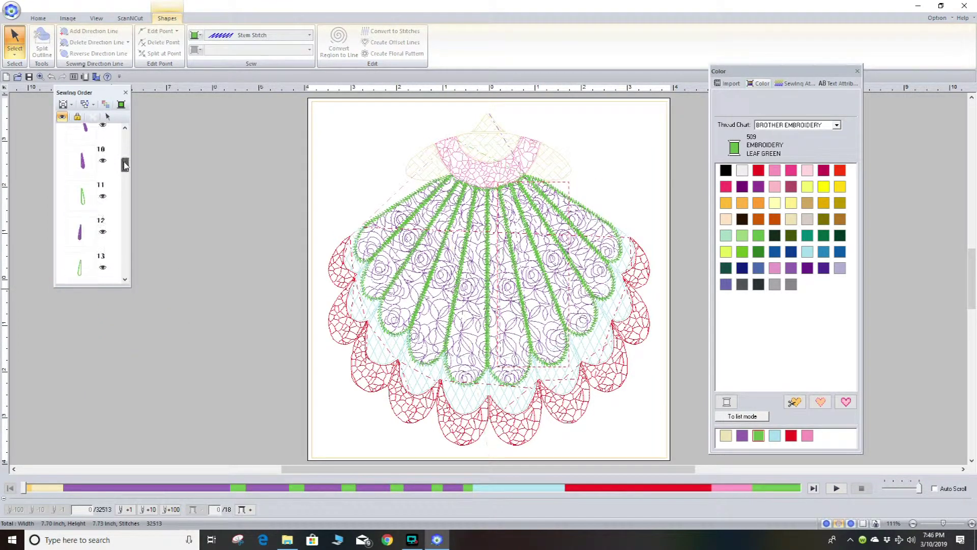
right_click(89, 193)
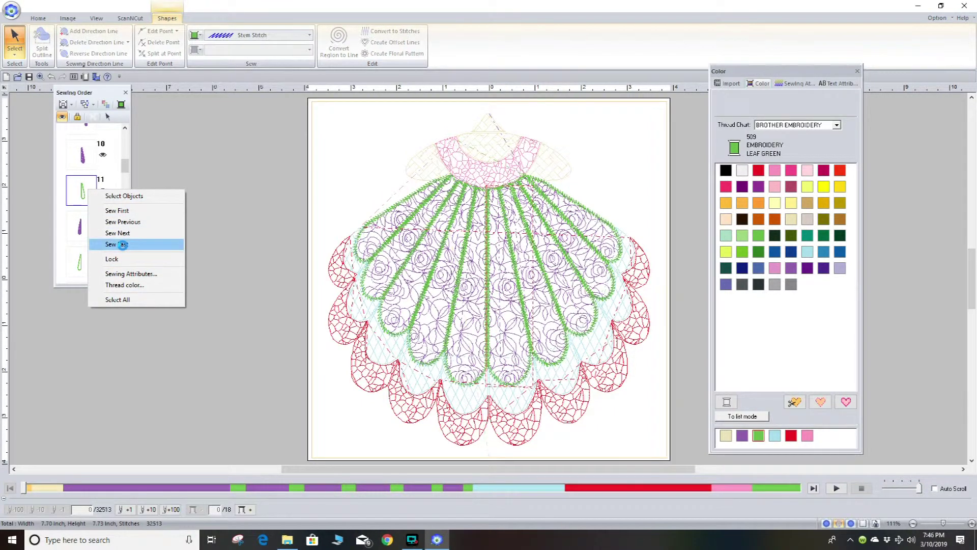
click(117, 244)
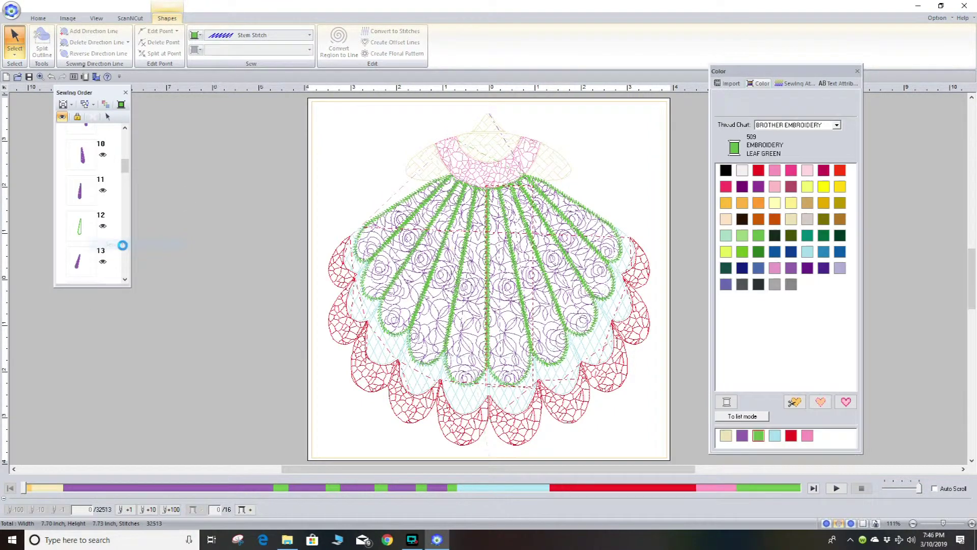
Set the five green rib outlines on the shell's left half to sew last, one by one from the centre outward.
right_click(83, 230)
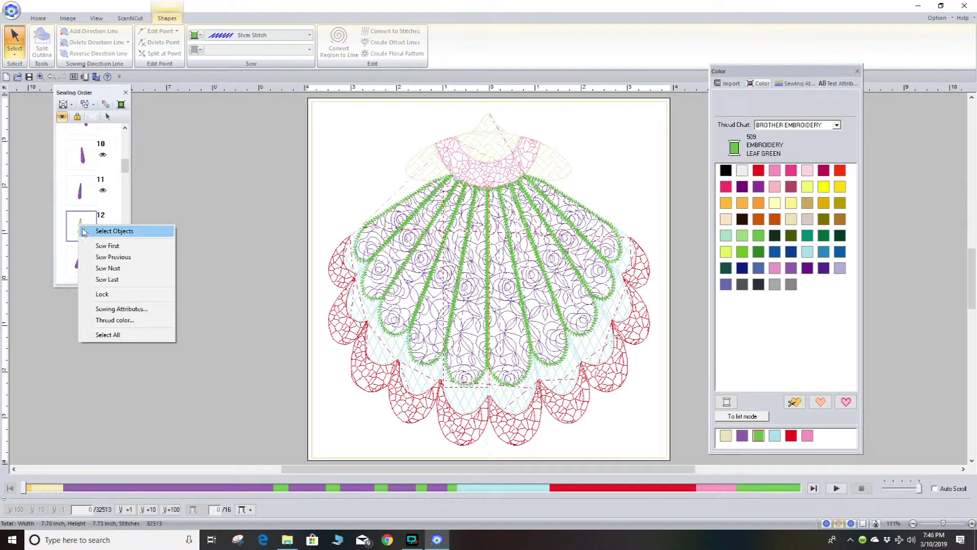
click(108, 279)
click(80, 260)
right_click(79, 258)
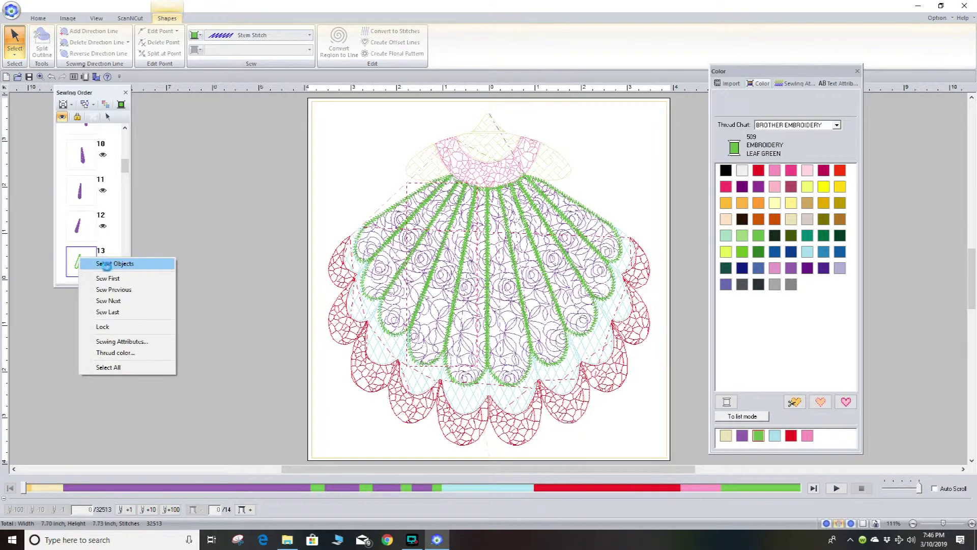
click(111, 311)
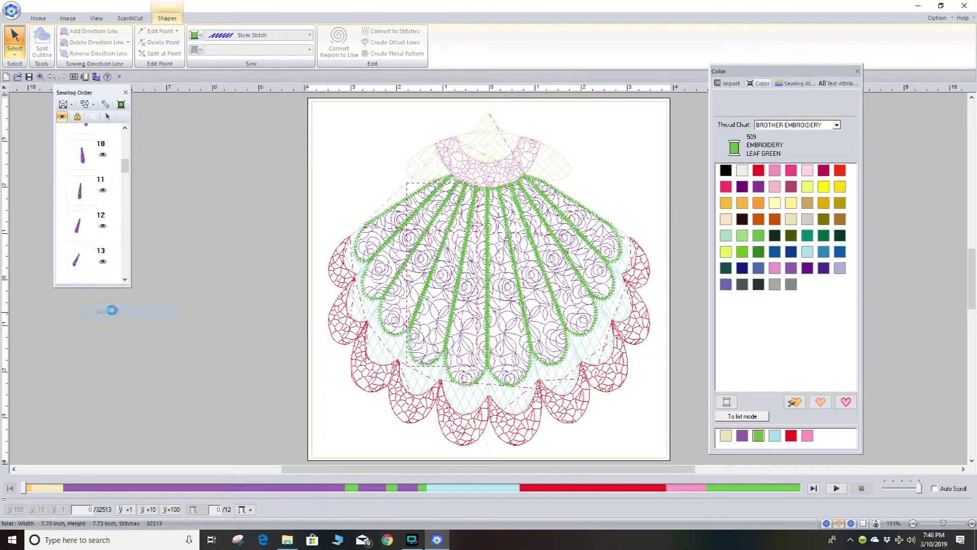
drag(125, 166, 122, 179)
click(79, 188)
right_click(83, 186)
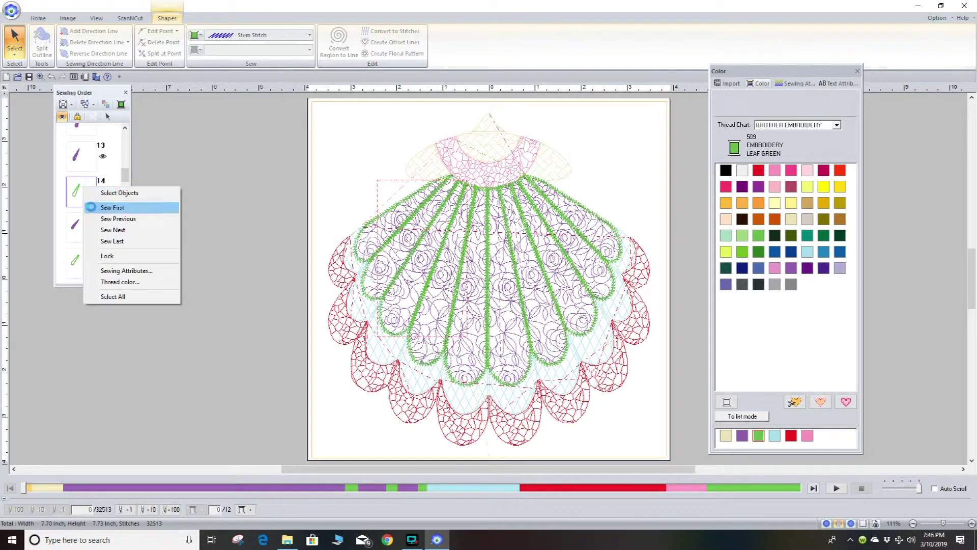
click(107, 243)
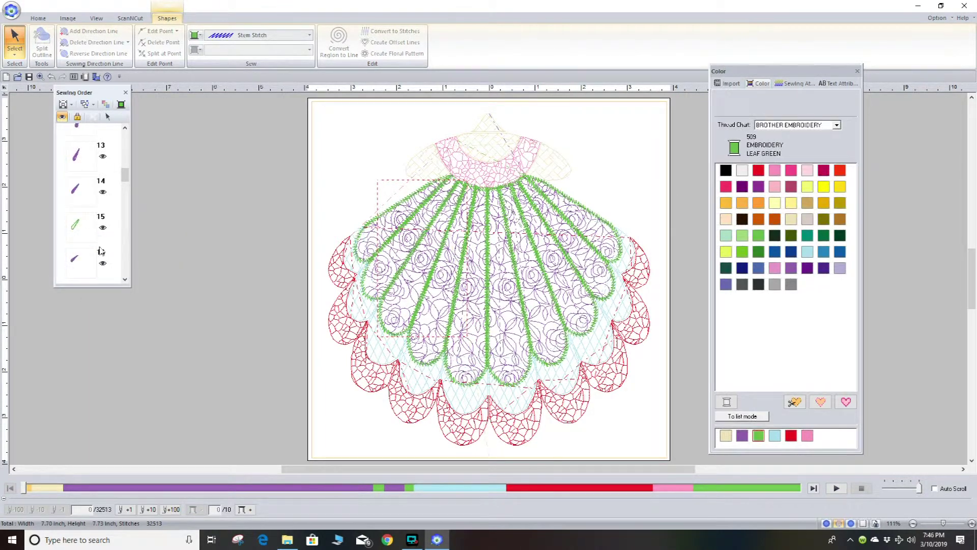
right_click(82, 227)
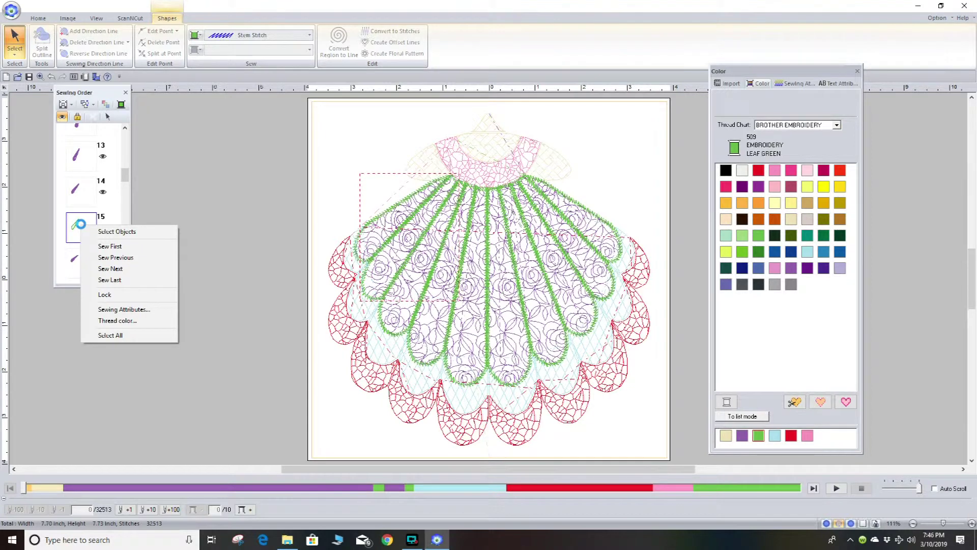
click(105, 280)
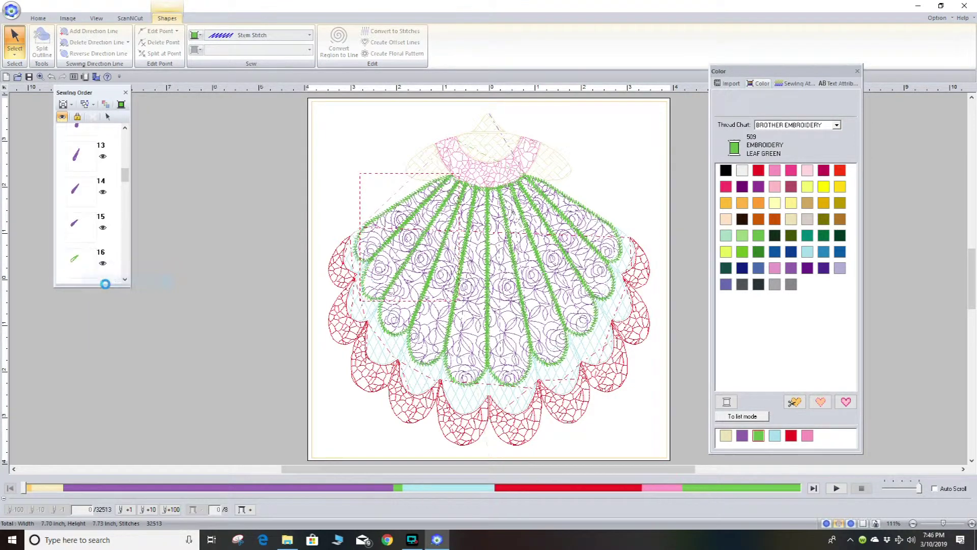
right_click(85, 263)
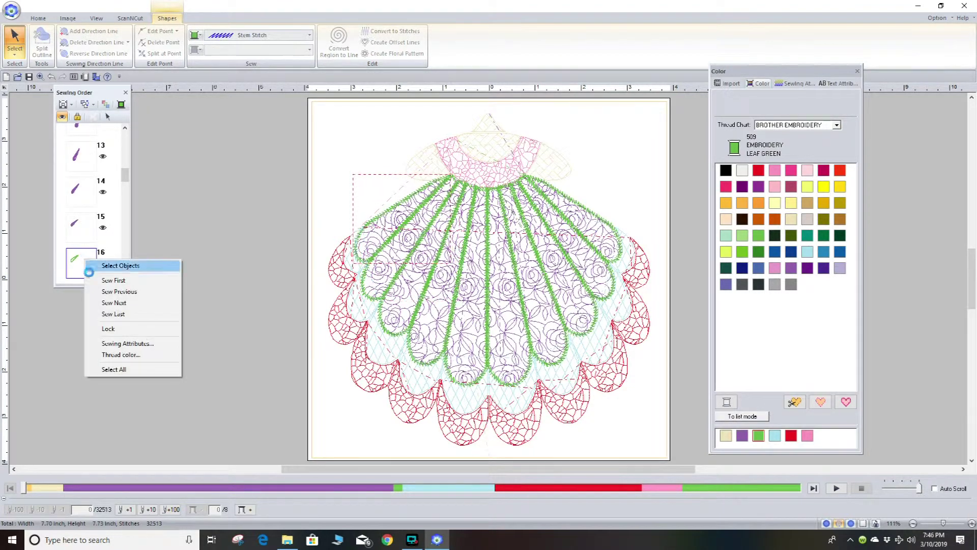
click(109, 314)
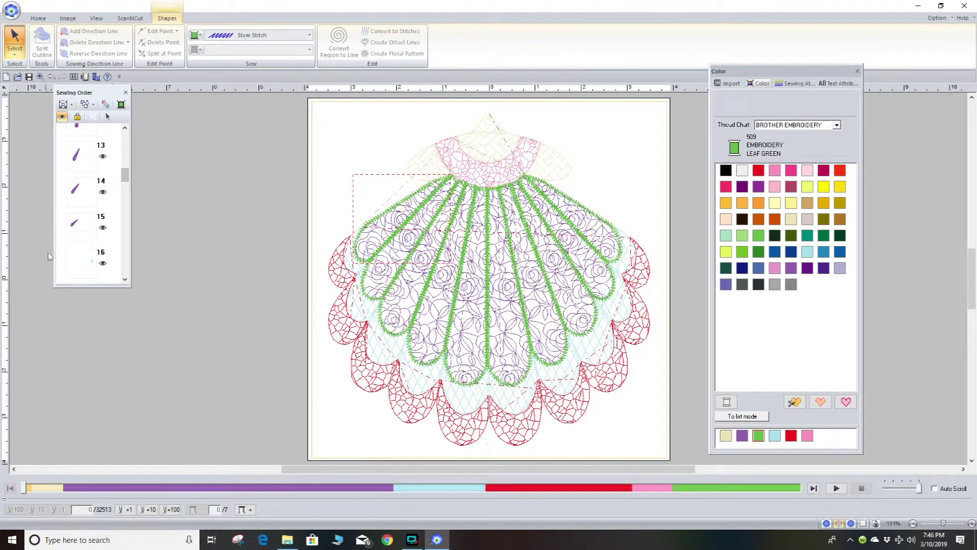
Select all the light blue scallops as objects and set their outlines to Stem Stitch in lilac.
drag(63, 250, 107, 219)
right_click(87, 199)
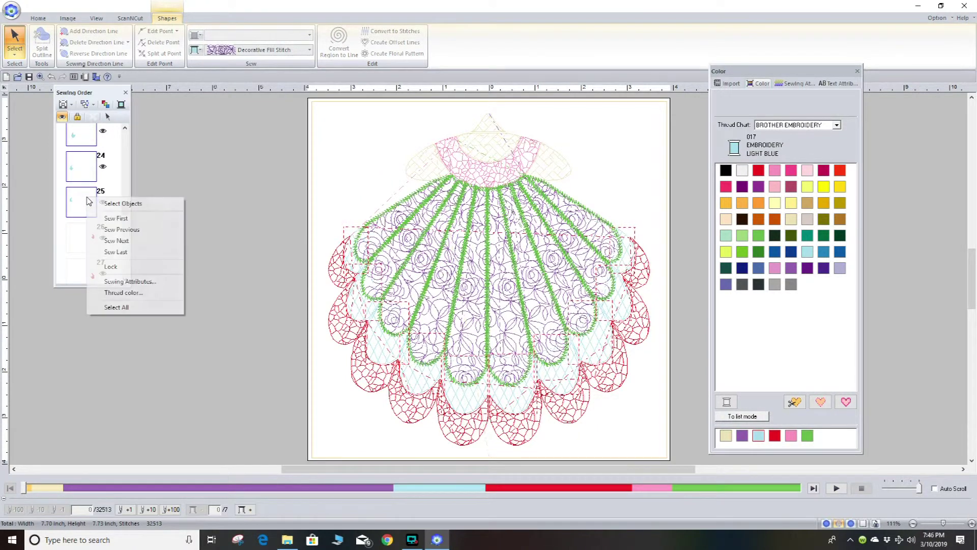
click(119, 203)
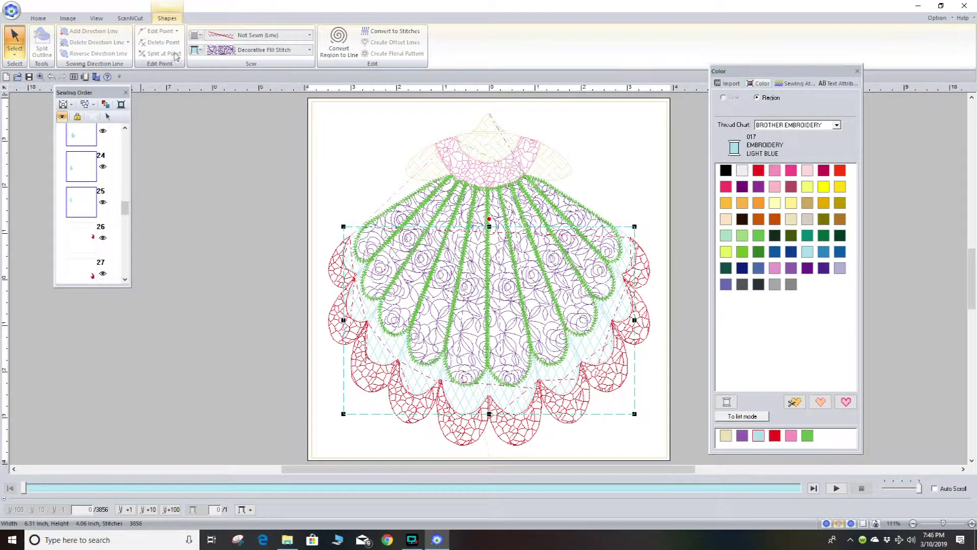
click(310, 35)
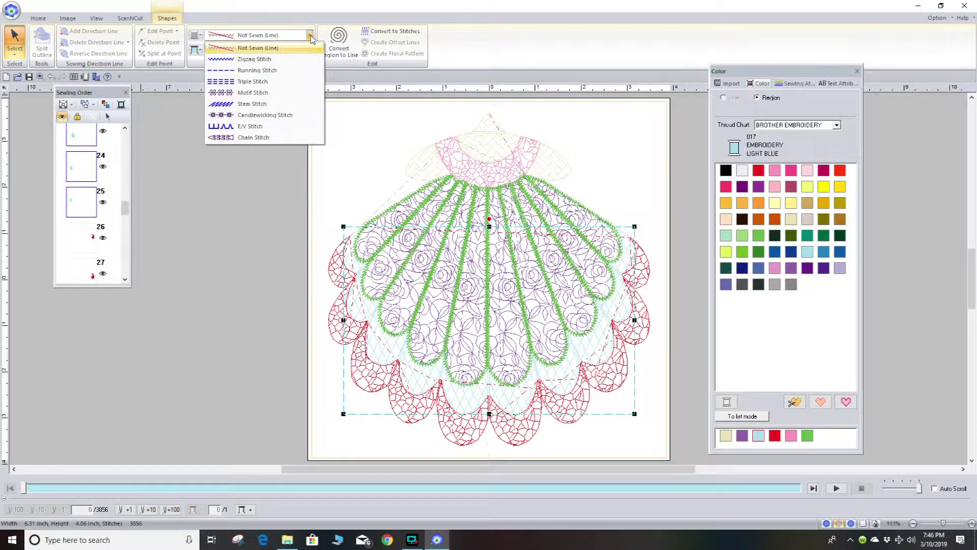
click(260, 105)
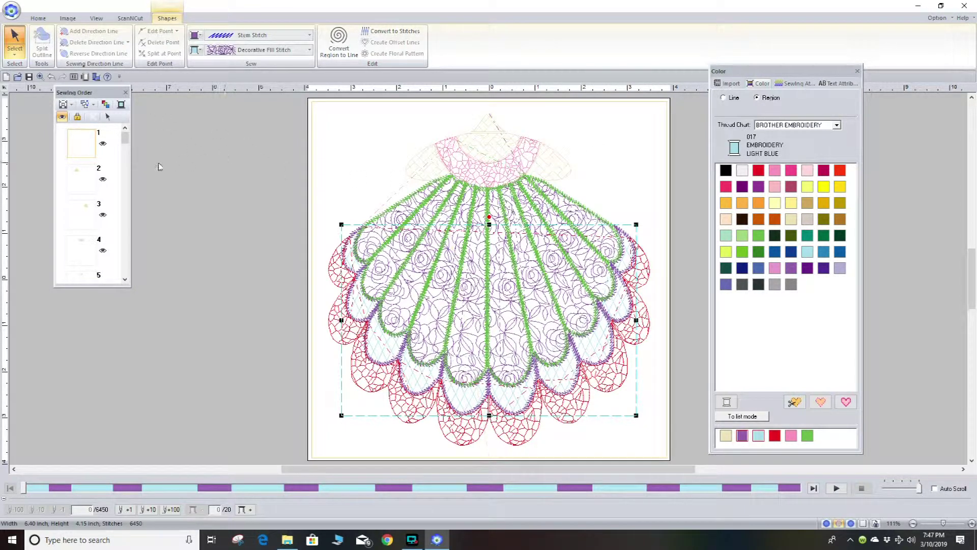
Set the five lilac scallop outlines on the shell's right half to sew last, one by one from the outermost to the centre.
drag(126, 137, 135, 165)
click(233, 198)
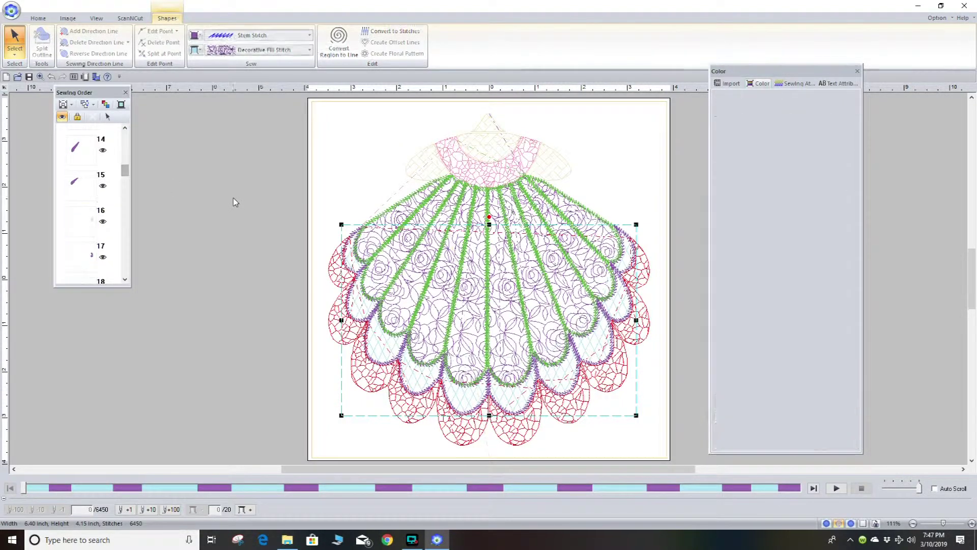
right_click(88, 265)
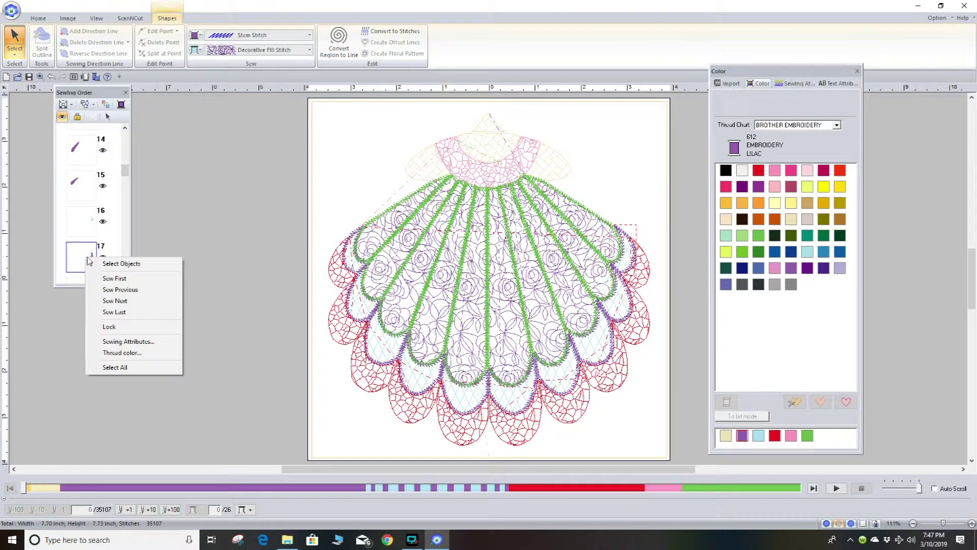
click(117, 311)
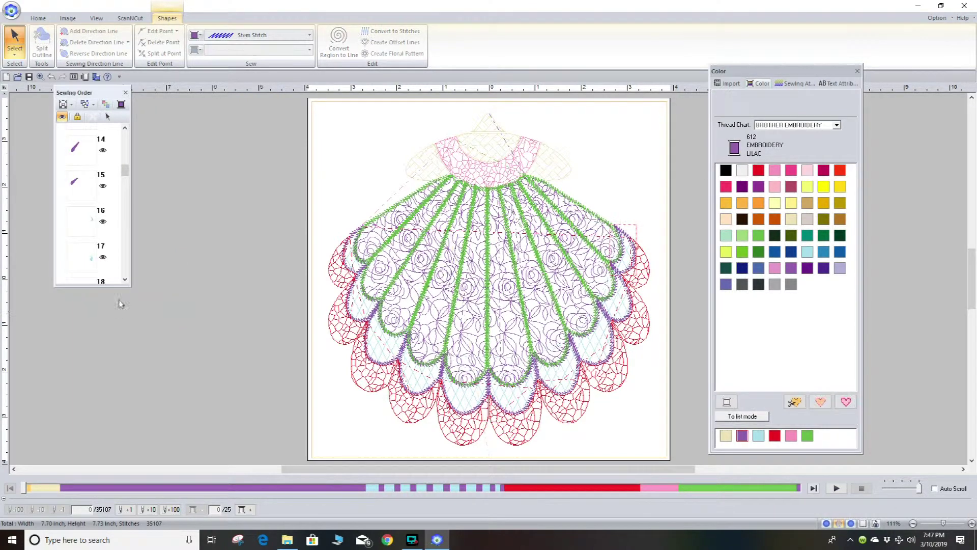
click(125, 279)
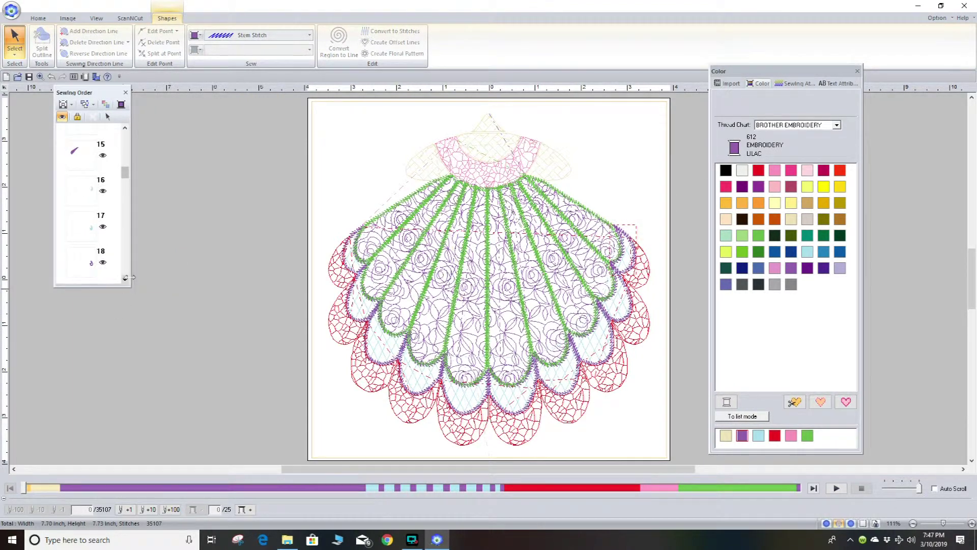
right_click(83, 262)
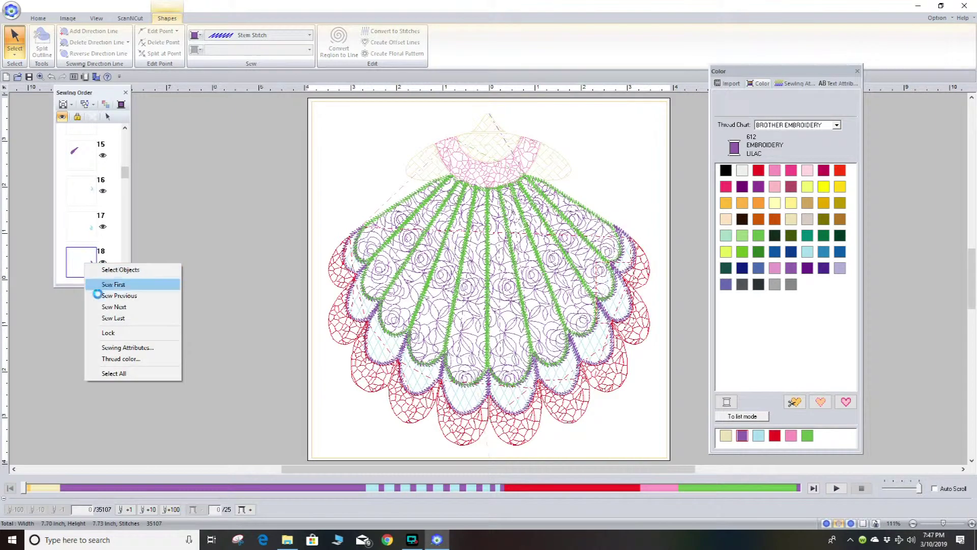
click(110, 319)
click(124, 280)
click(125, 279)
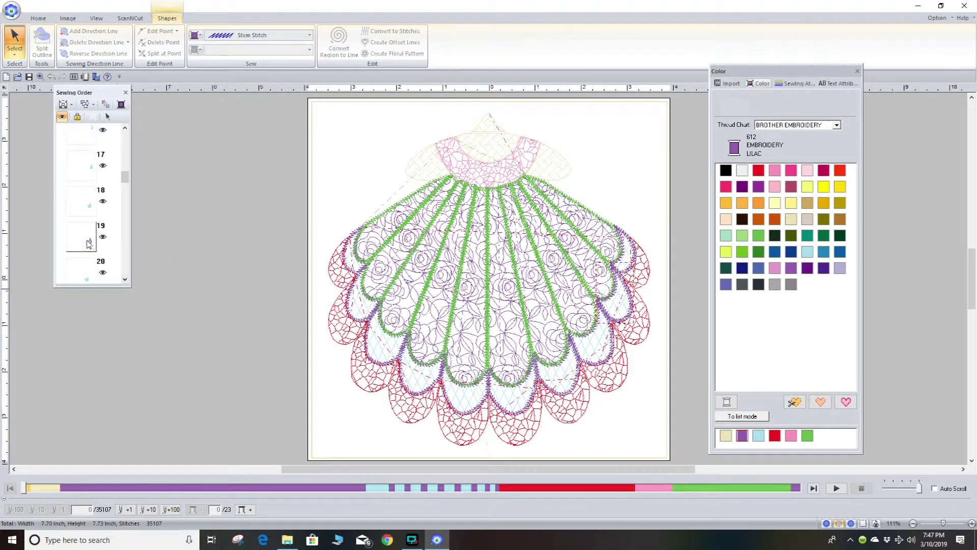
right_click(86, 239)
click(113, 295)
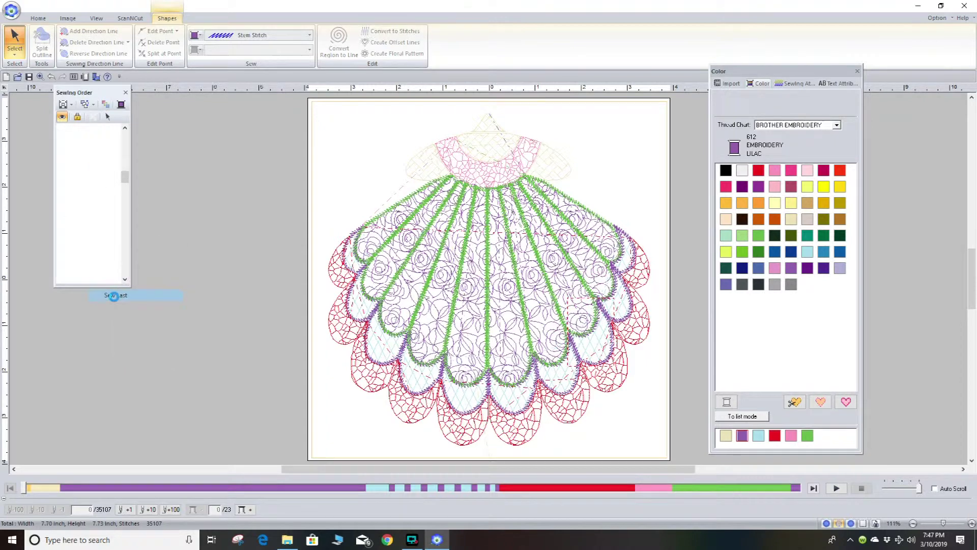
right_click(76, 275)
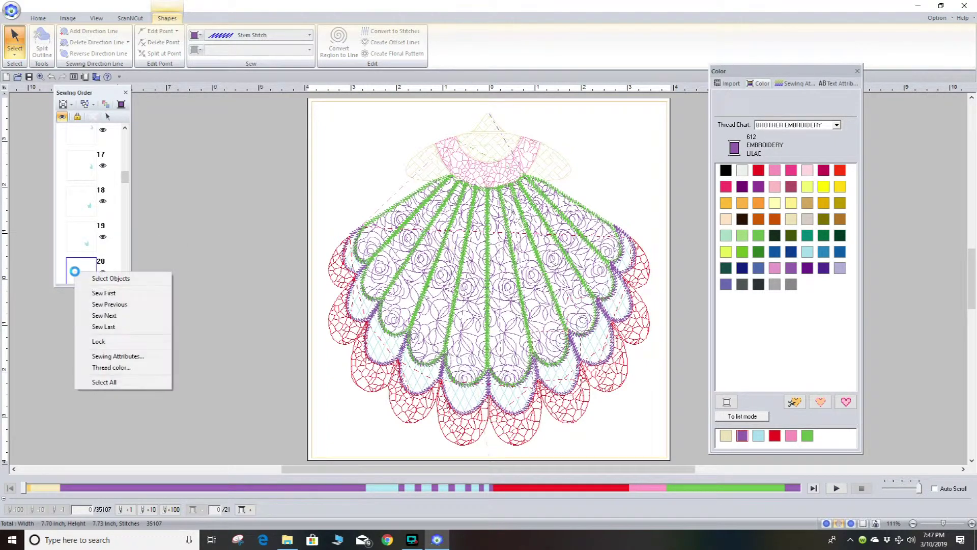
click(110, 326)
scroll(110, 229, down, 3)
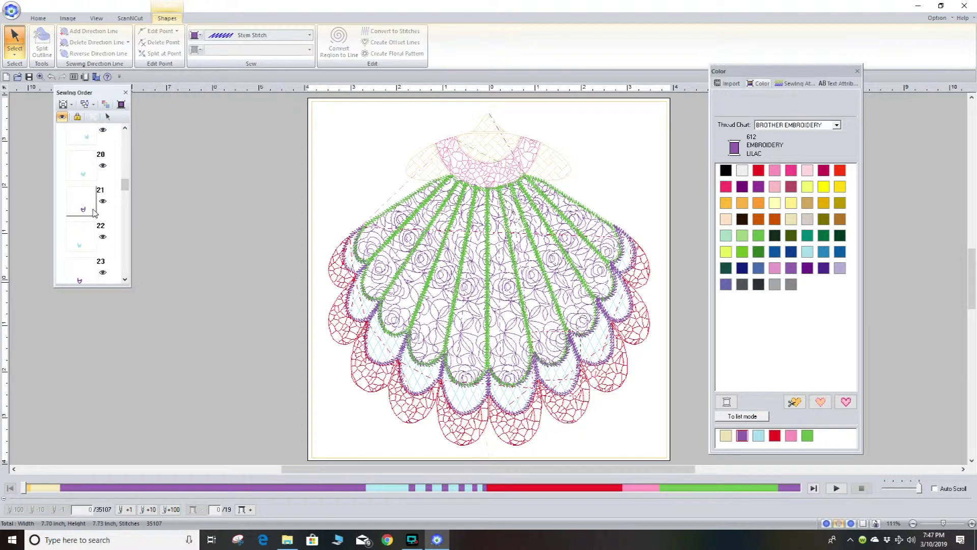
right_click(95, 213)
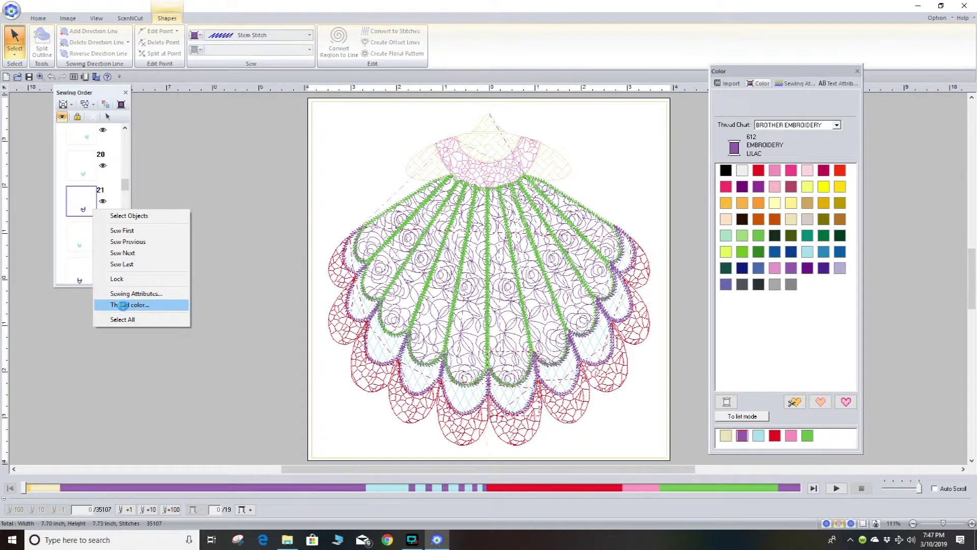
click(122, 263)
Set the five lilac scallop outlines on the shell's left half to sew last, one by one from the centre outward.
right_click(77, 239)
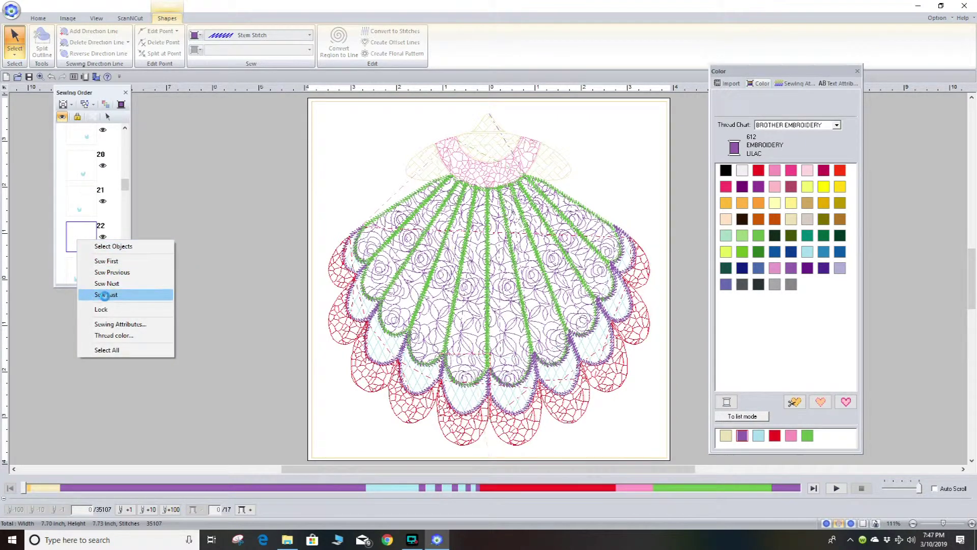
click(104, 295)
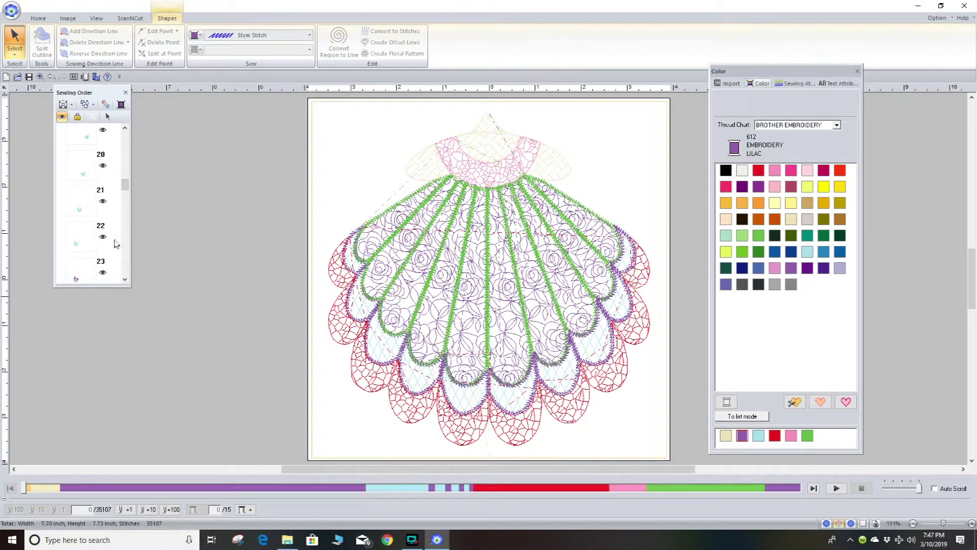
right_click(84, 273)
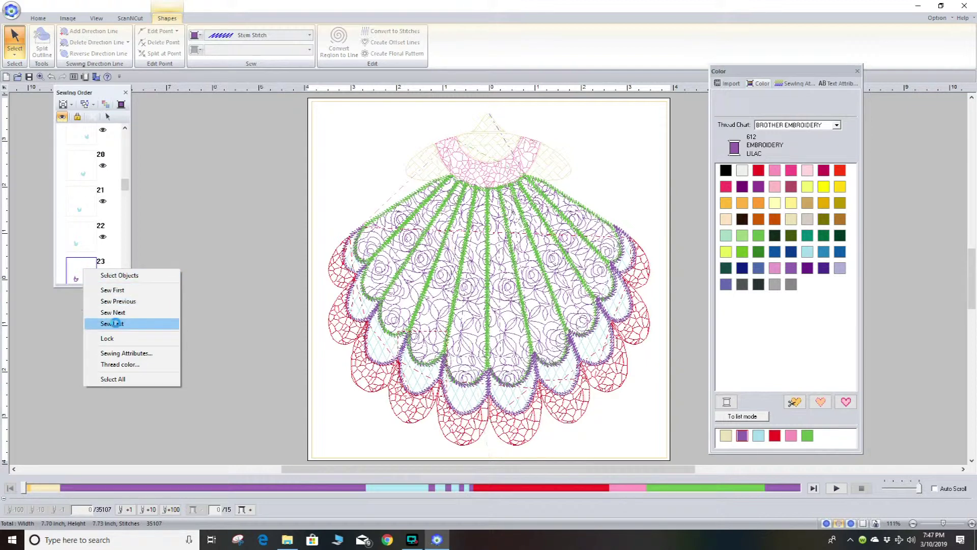
click(116, 324)
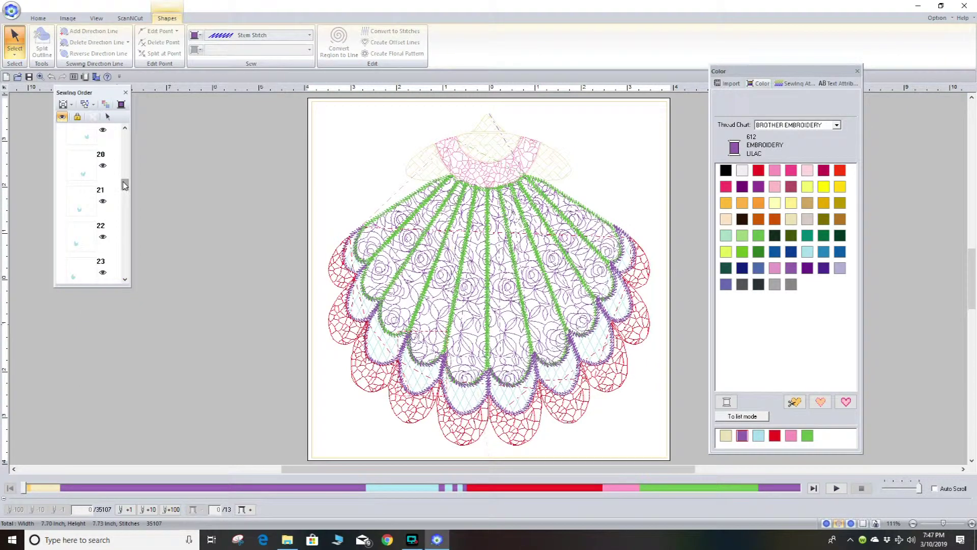
drag(125, 184, 125, 192)
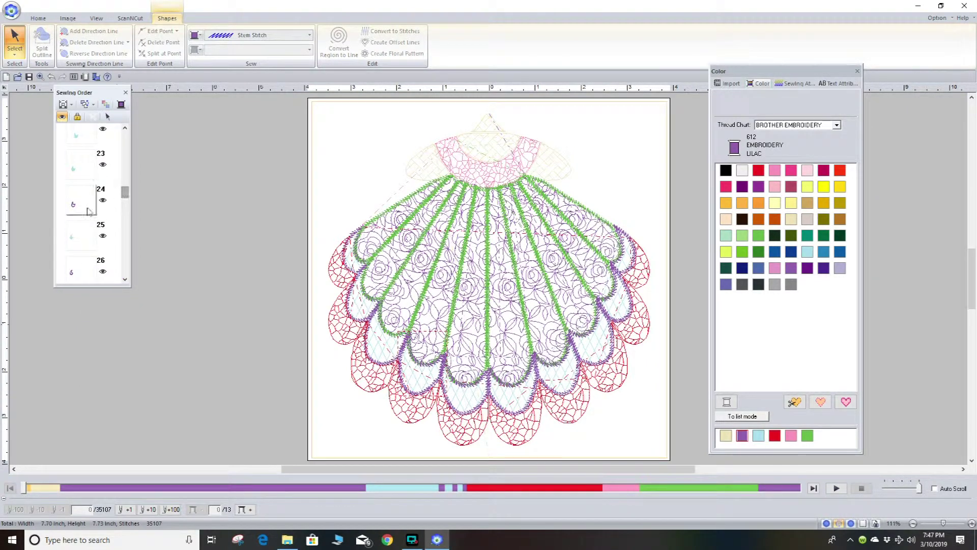
right_click(82, 208)
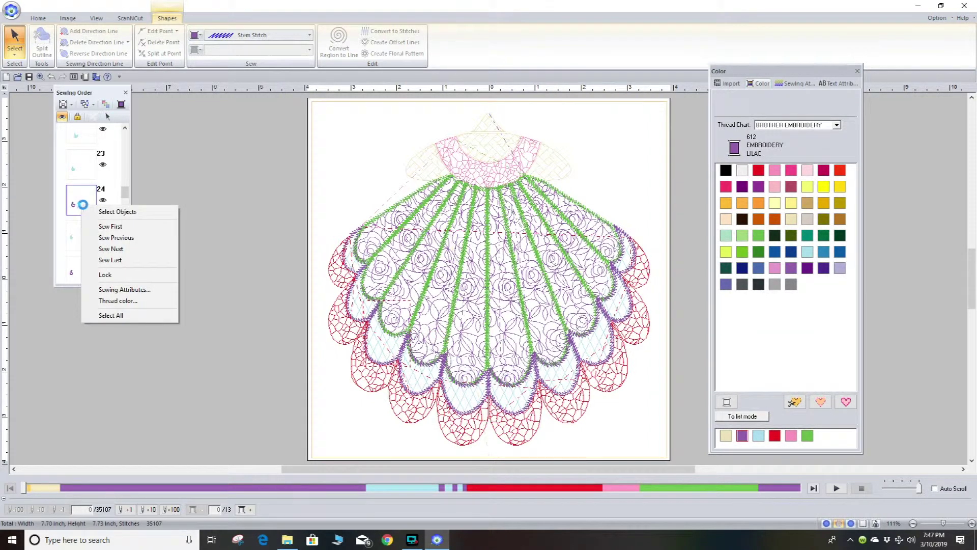
click(118, 260)
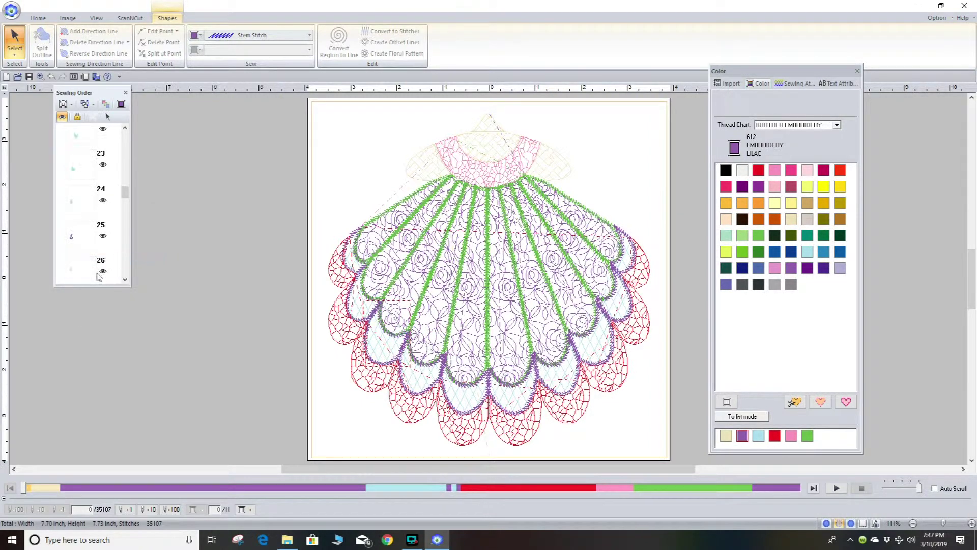
right_click(79, 234)
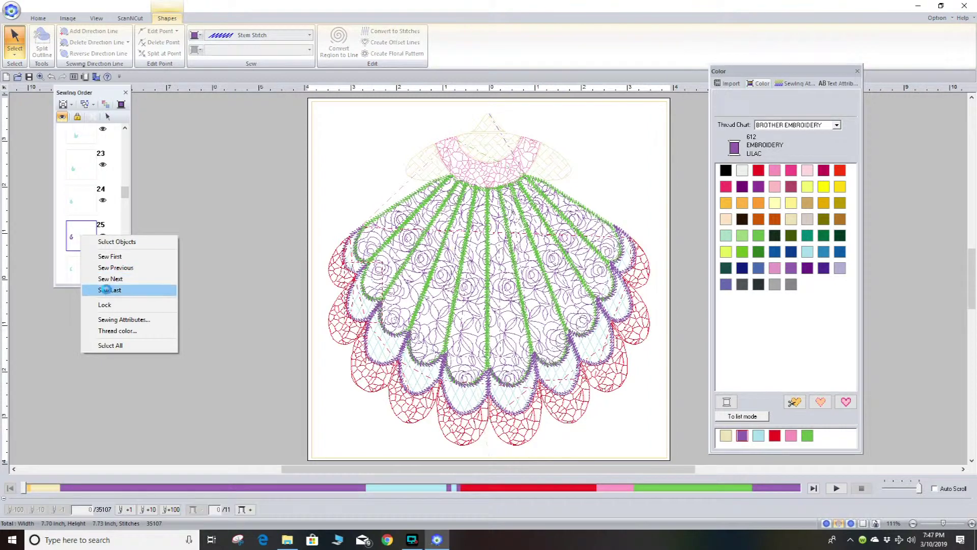
click(110, 290)
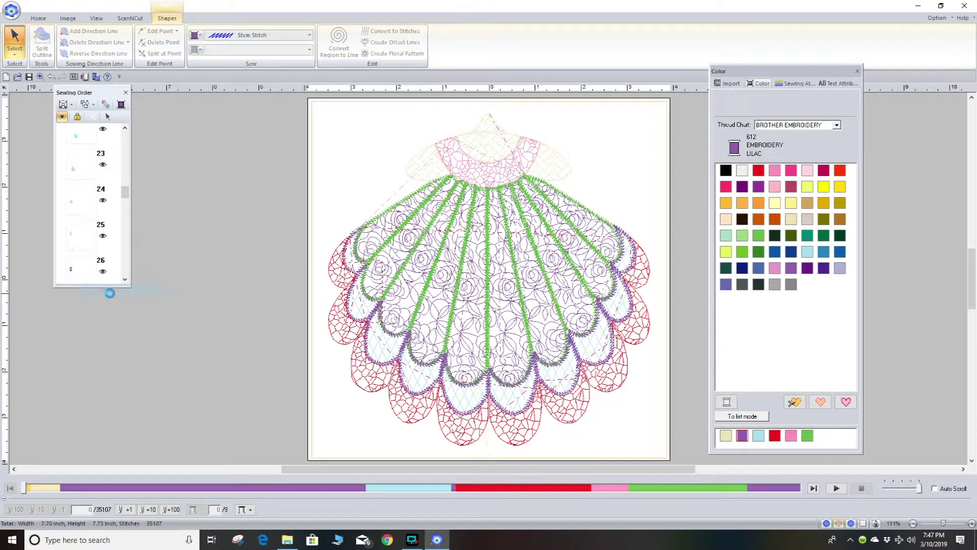
right_click(87, 270)
click(102, 284)
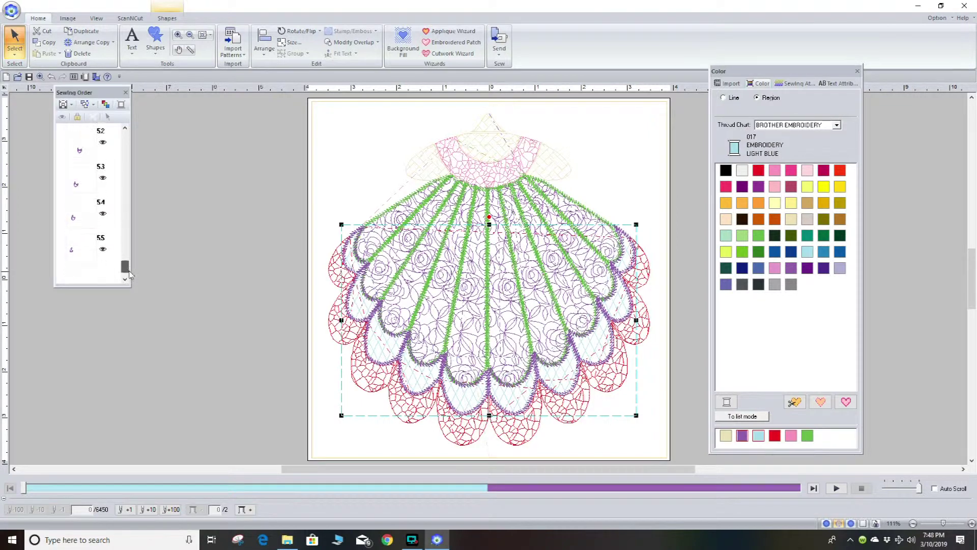
Select all the red outer scallops as objects and set their outlines to Candlewicking Stitch.
click(198, 283)
drag(128, 274, 164, 200)
drag(66, 178, 100, 204)
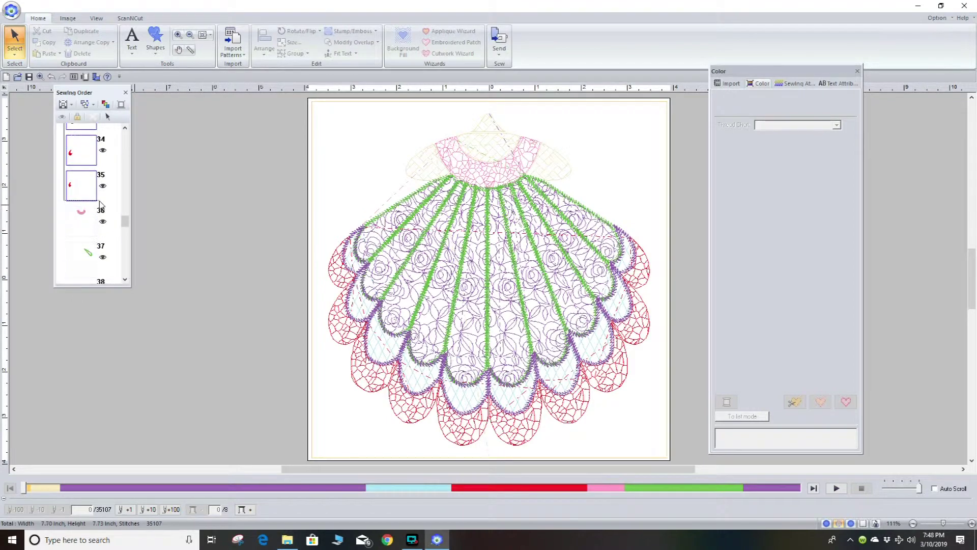
right_click(88, 188)
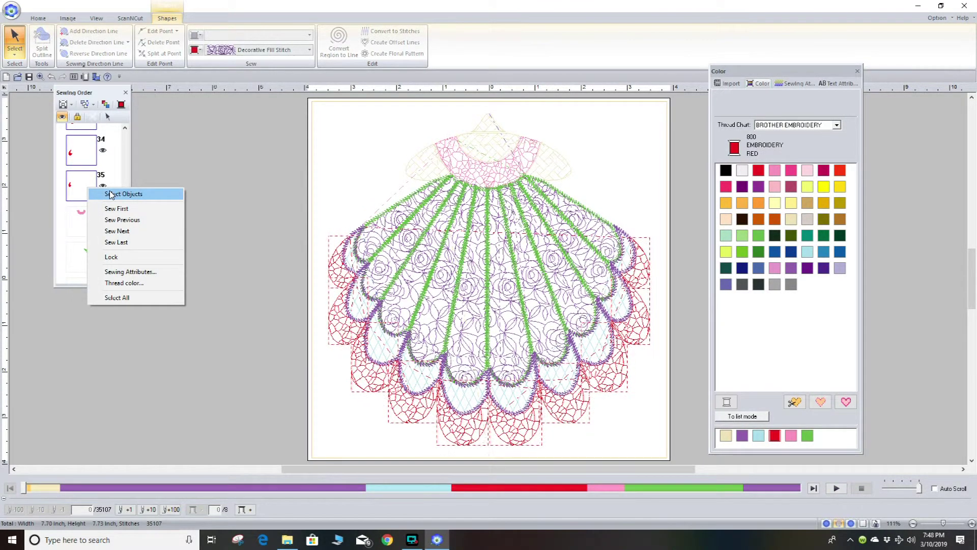
click(111, 195)
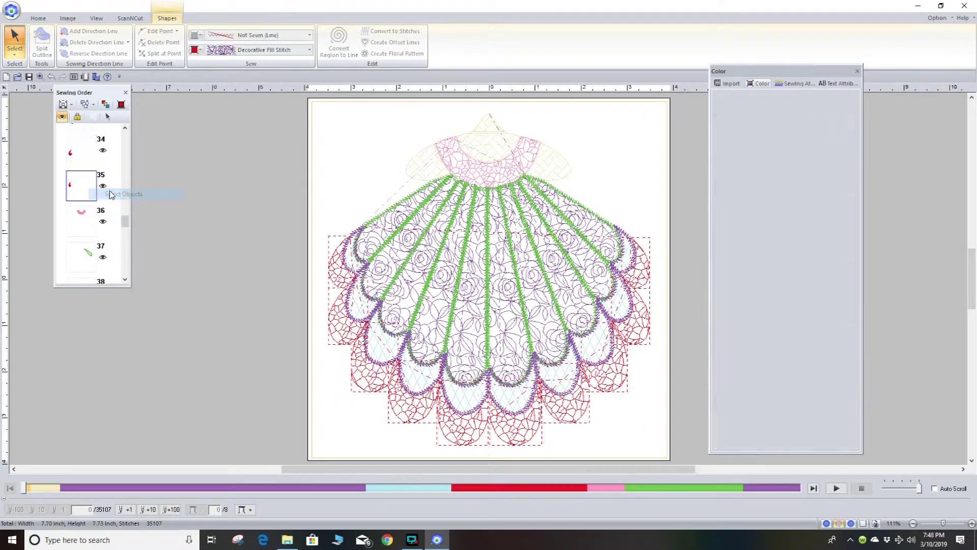
click(310, 35)
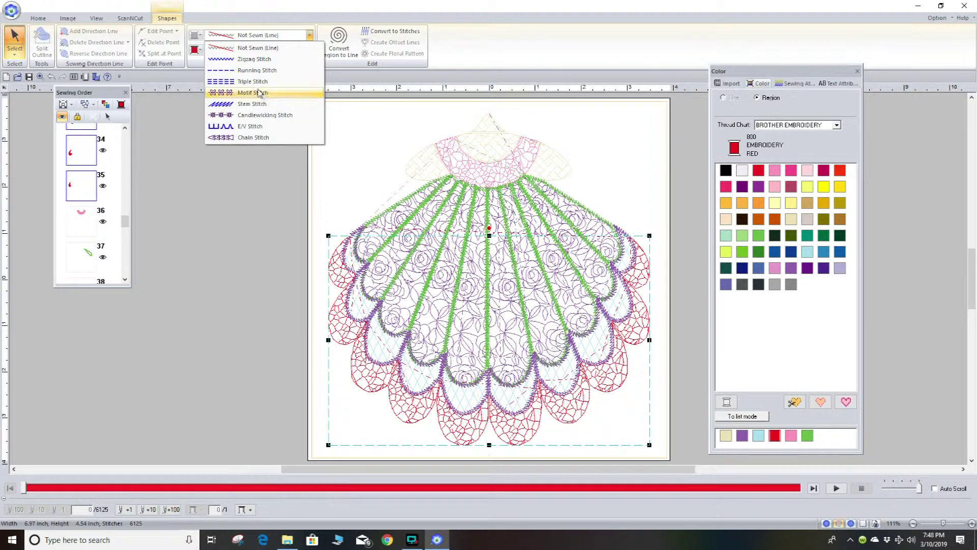
click(249, 116)
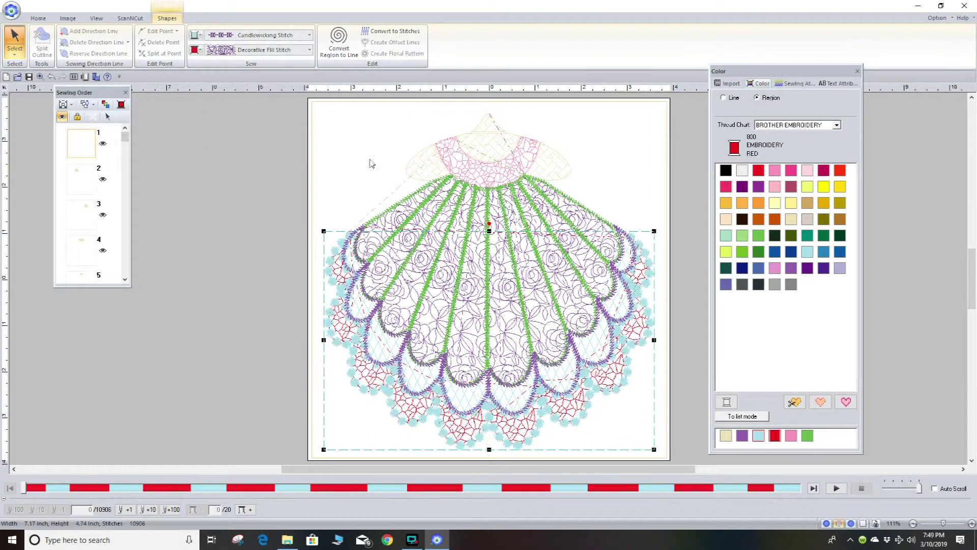
Set the candlewicking outlines' density to Light and their size to 0.12 inch.
click(790, 84)
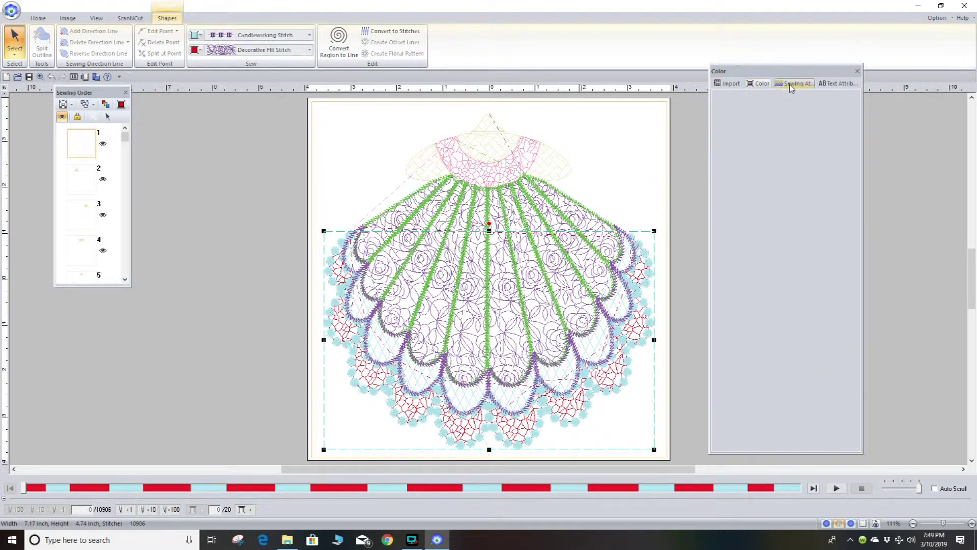
click(833, 112)
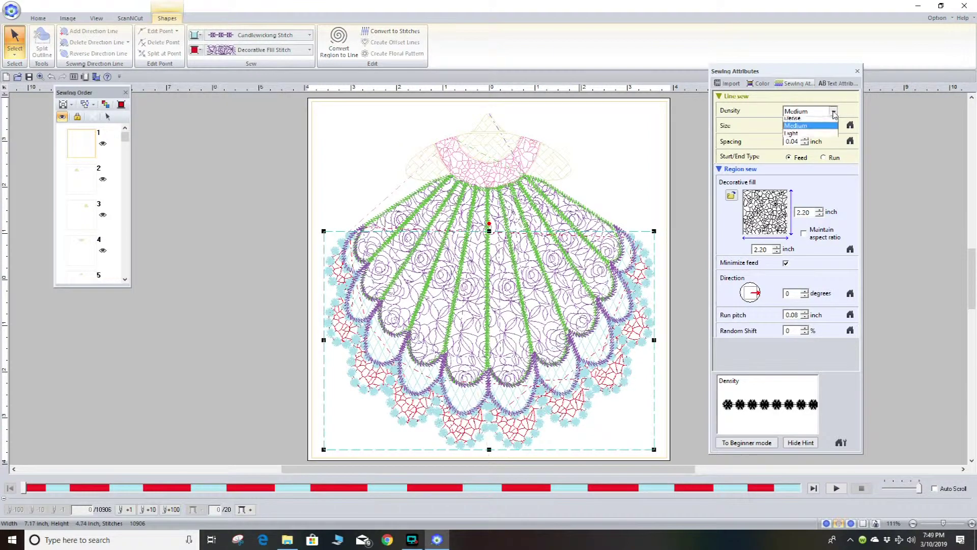
click(808, 138)
click(805, 127)
click(805, 127)
click(805, 128)
click(805, 127)
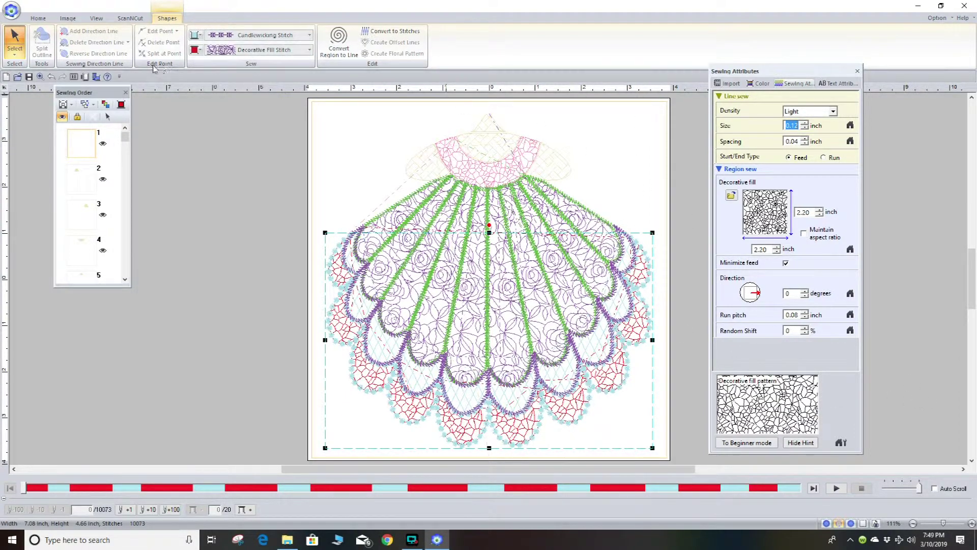
Set the five light-blue candlewicking outlines on the shell's right half to sew last, one by one from the outermost to the centre.
drag(125, 137, 139, 188)
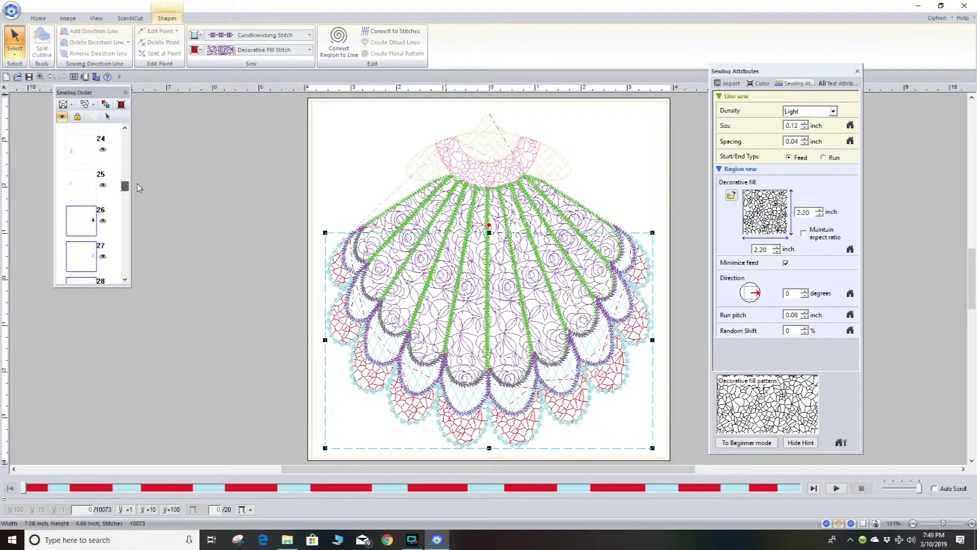
right_click(82, 260)
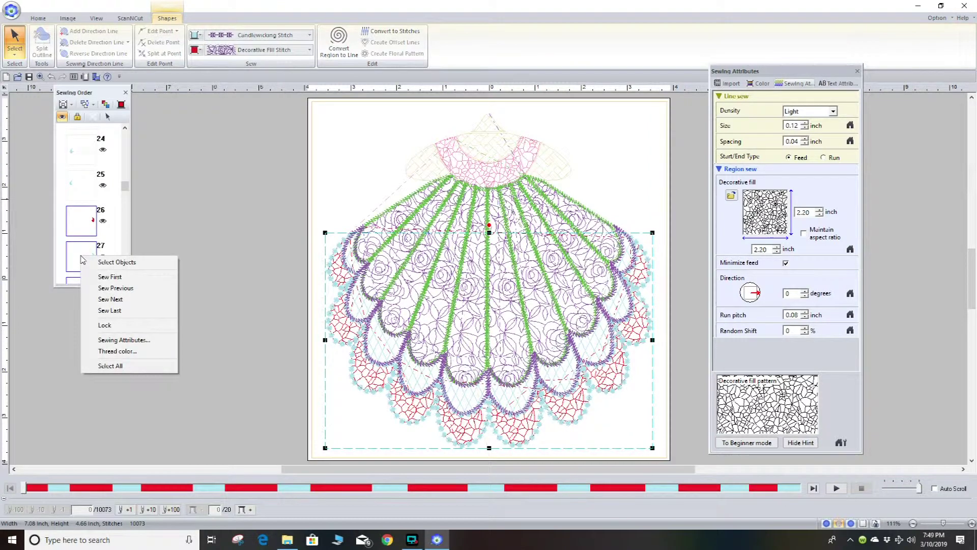
click(117, 311)
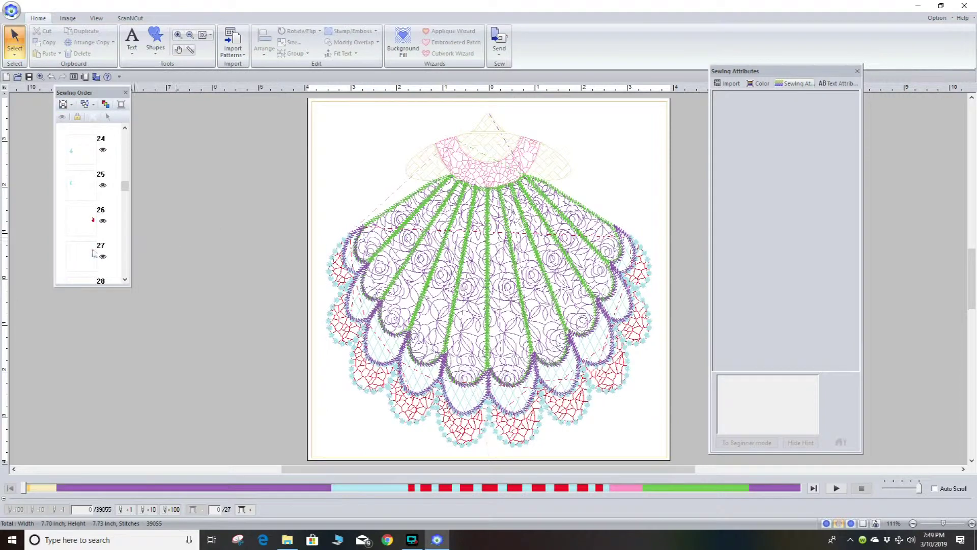
right_click(80, 261)
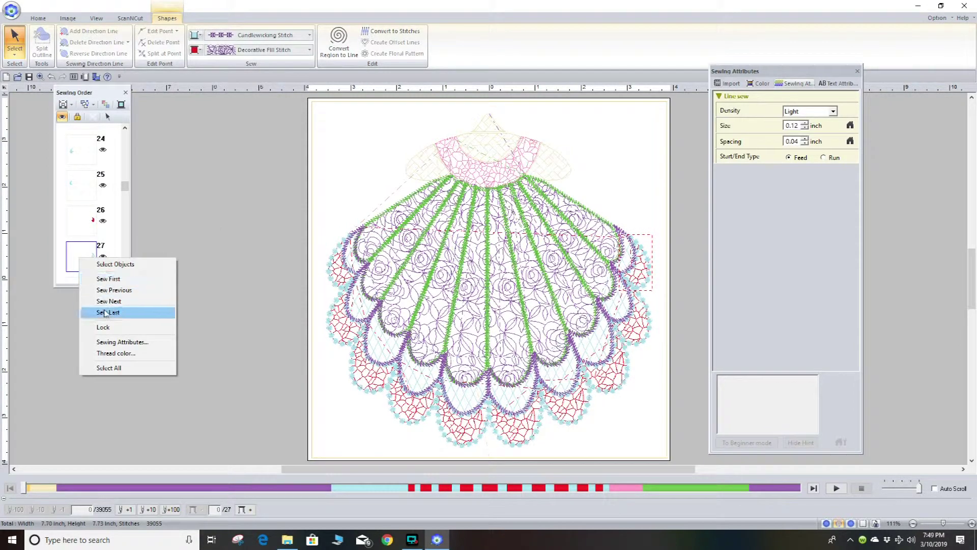
click(107, 313)
scroll(112, 205, down, 3)
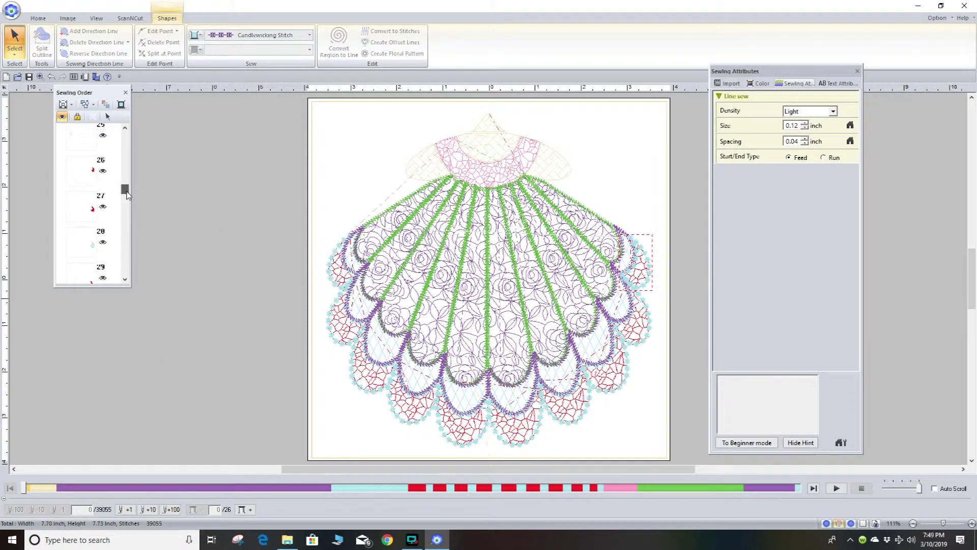
right_click(91, 196)
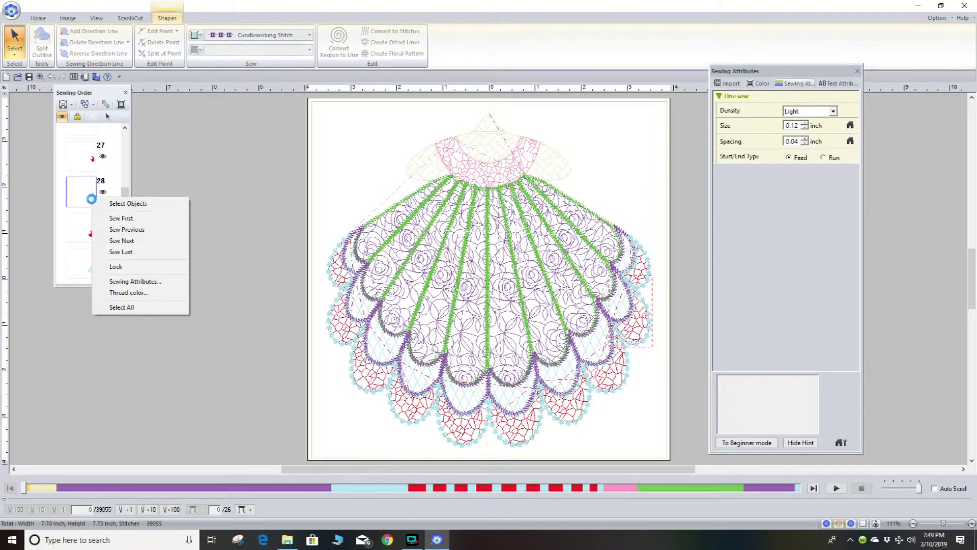
click(122, 252)
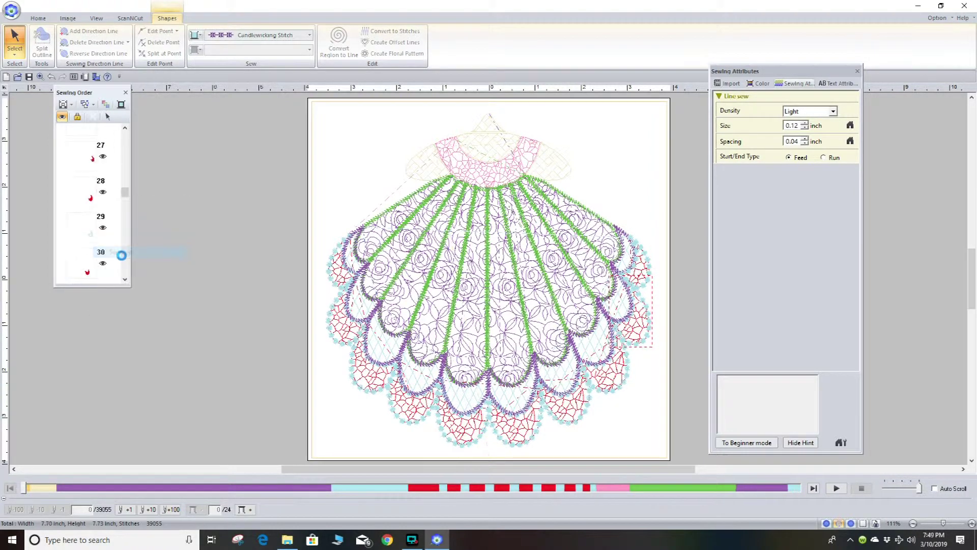
right_click(79, 225)
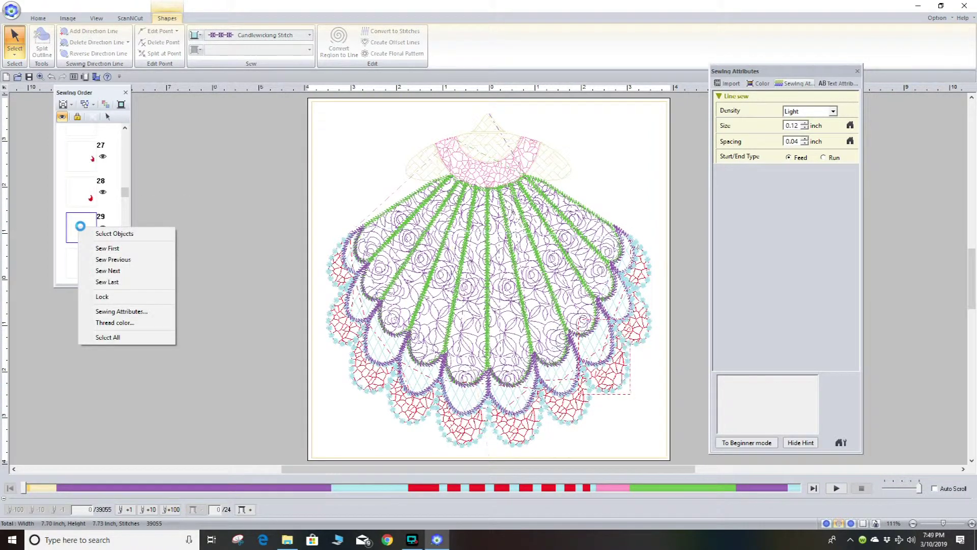
click(113, 282)
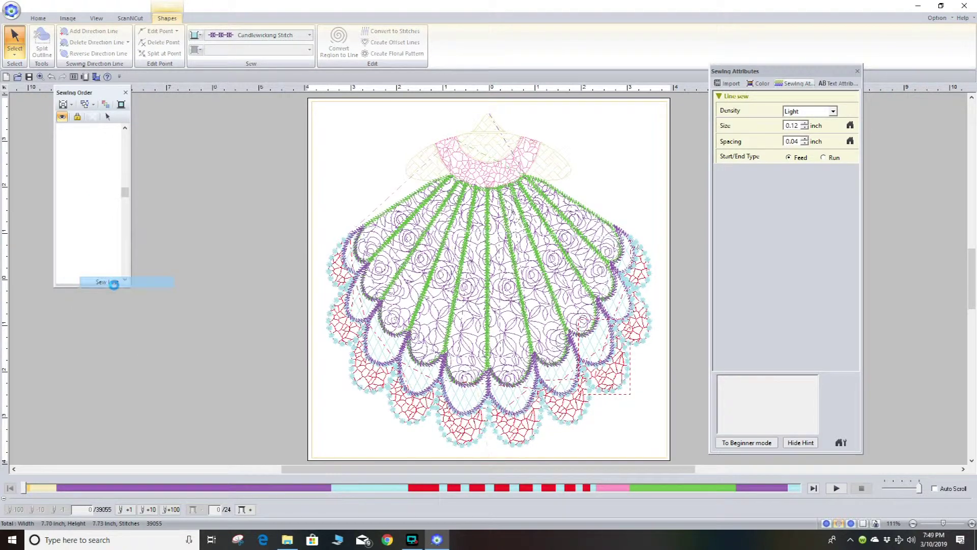
right_click(85, 268)
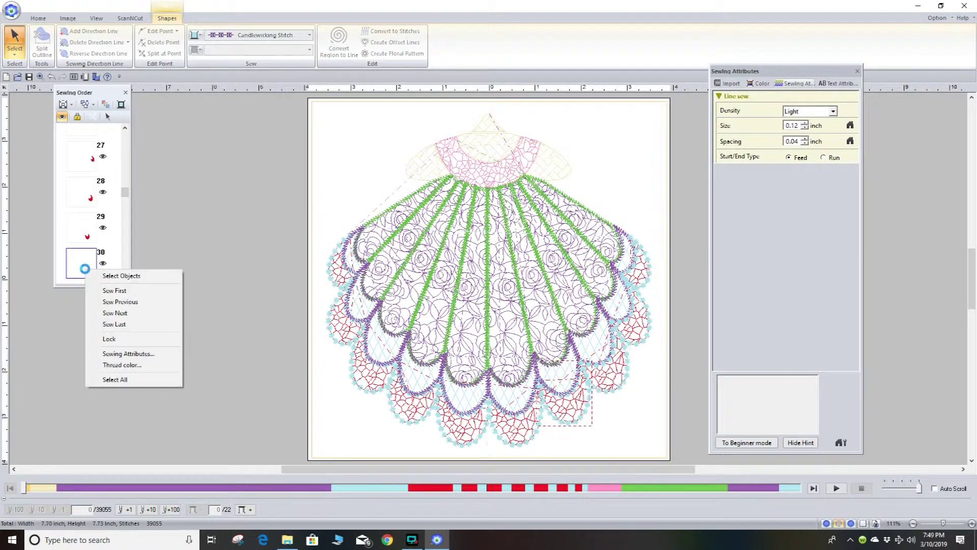
click(114, 324)
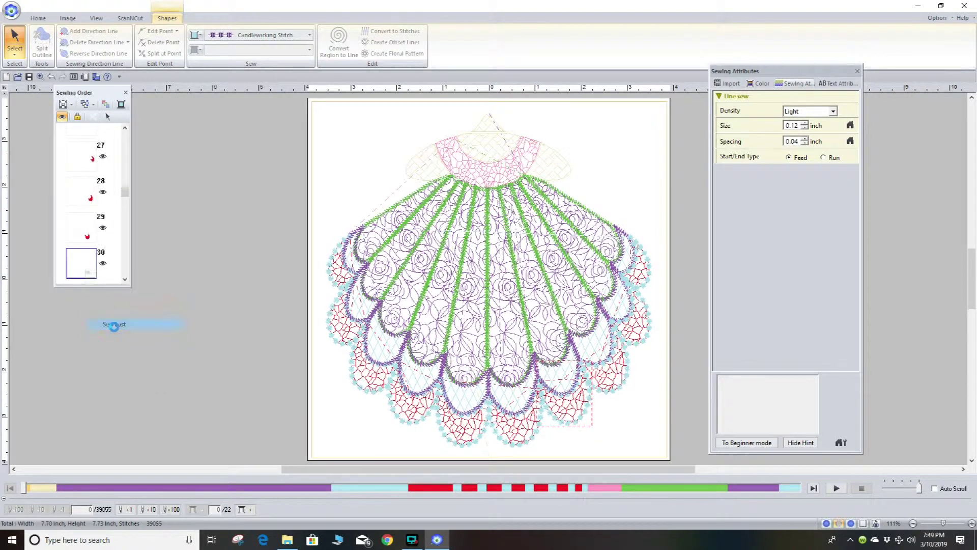
click(125, 279)
click(79, 218)
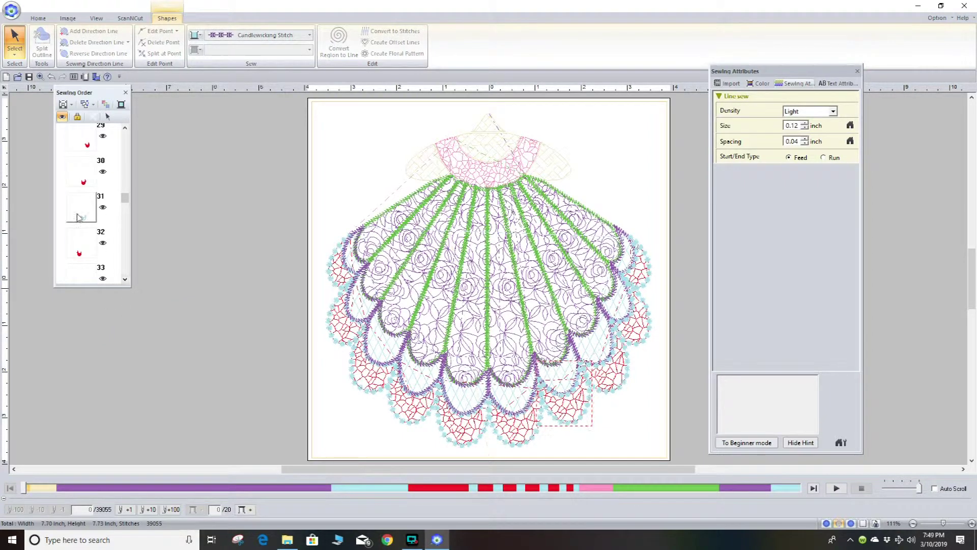
right_click(79, 218)
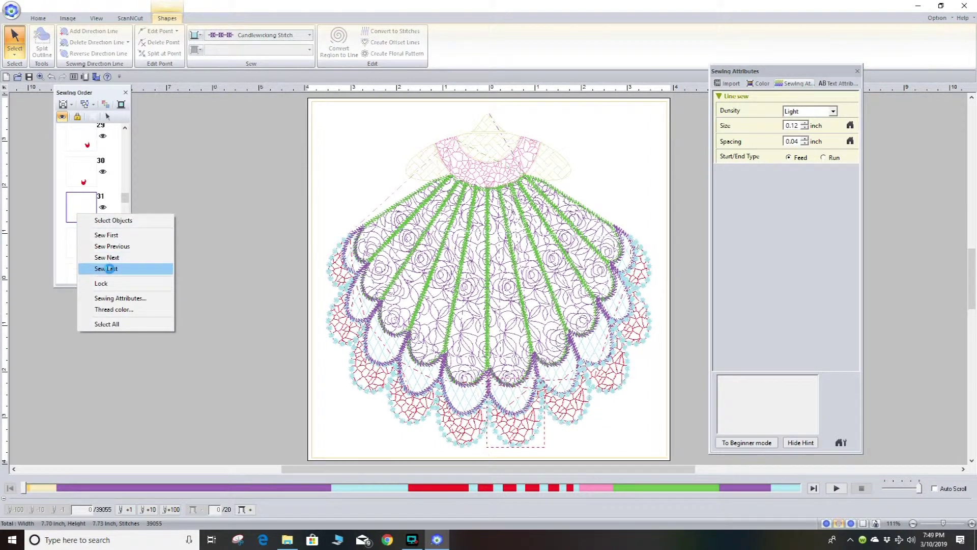
click(110, 268)
Set the five light-blue candlewicking outlines on the shell's left half to sew last, one by one from the centre outward.
click(81, 250)
right_click(81, 249)
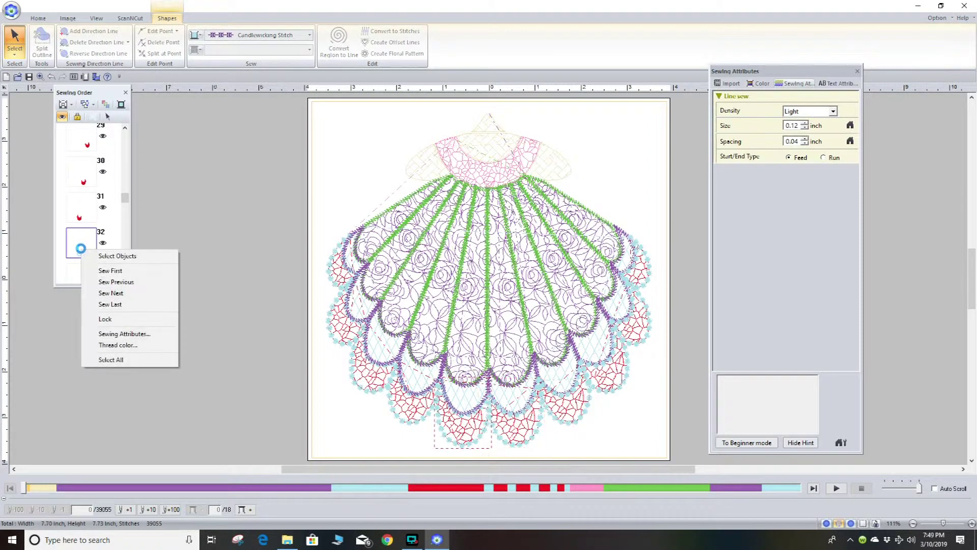
click(110, 304)
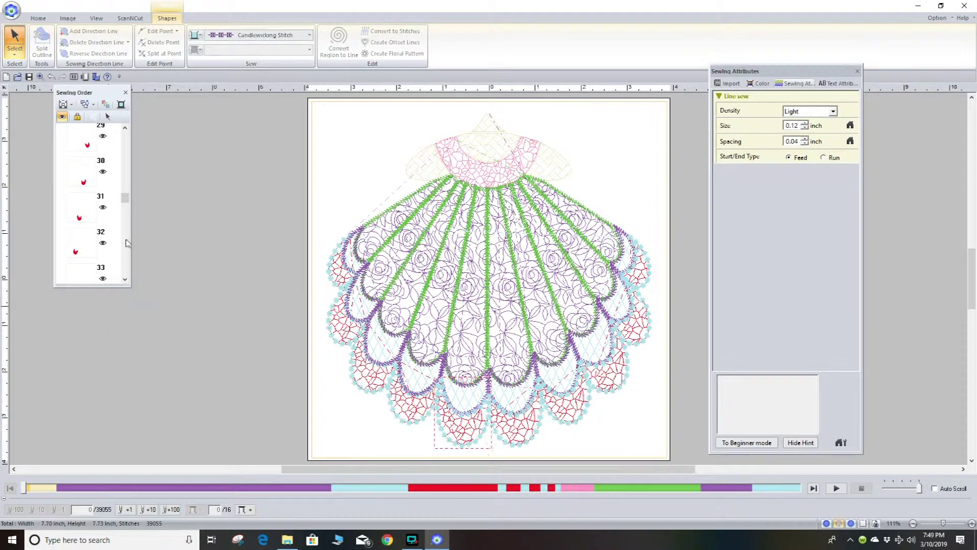
scroll(124, 201, down, 2)
click(73, 178)
right_click(72, 178)
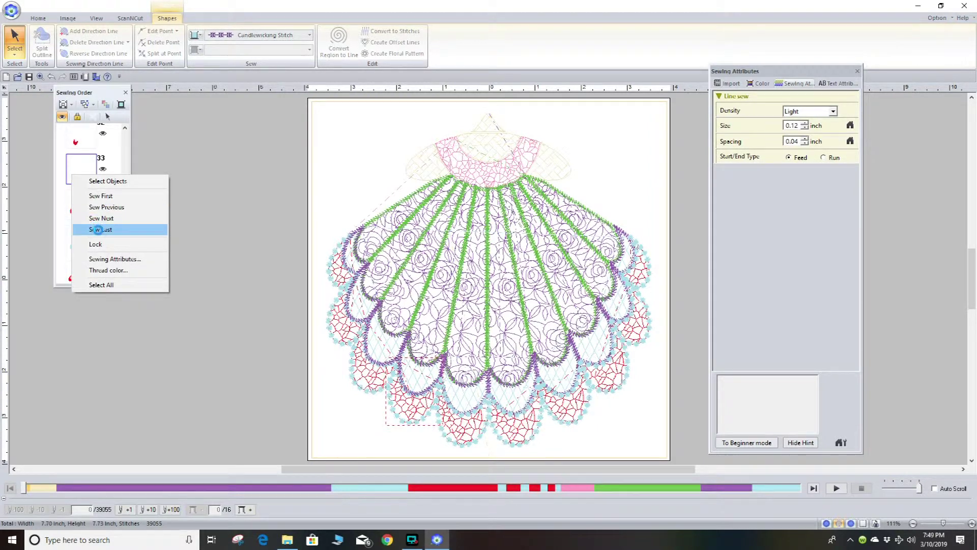
click(98, 230)
click(87, 215)
right_click(87, 216)
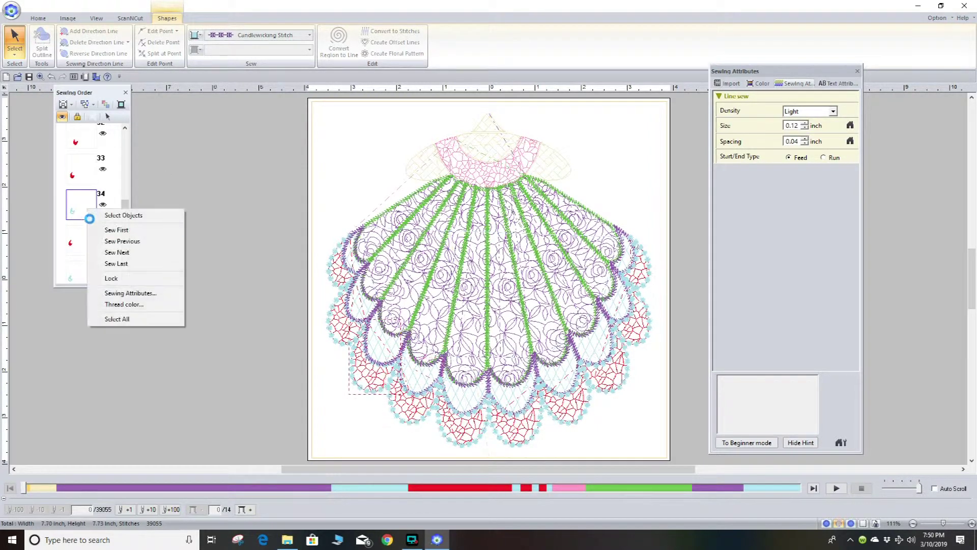
click(109, 263)
click(78, 242)
right_click(80, 241)
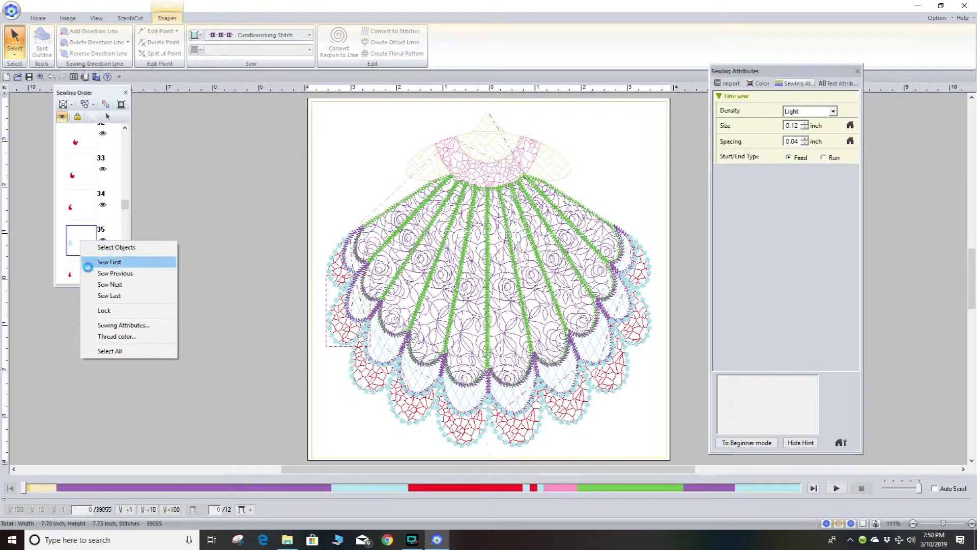
click(104, 295)
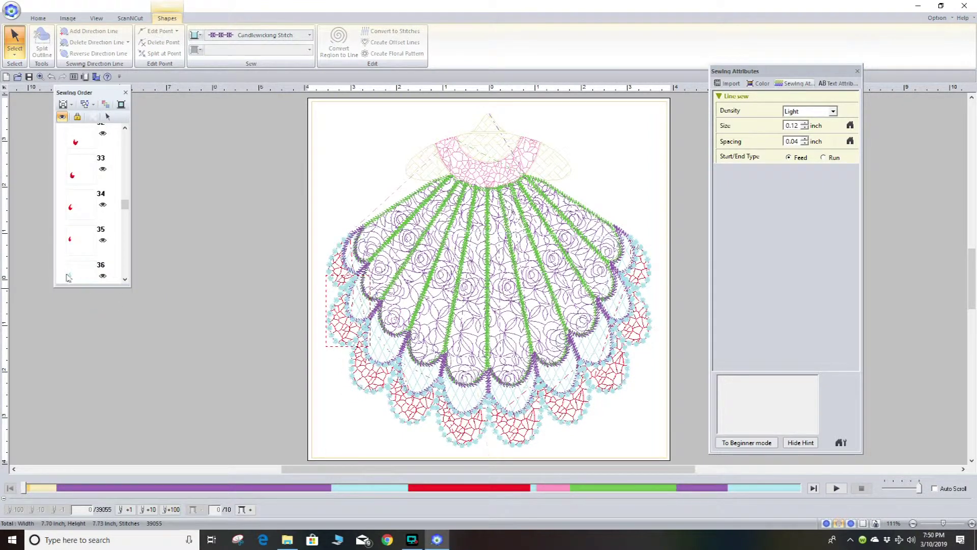
right_click(68, 273)
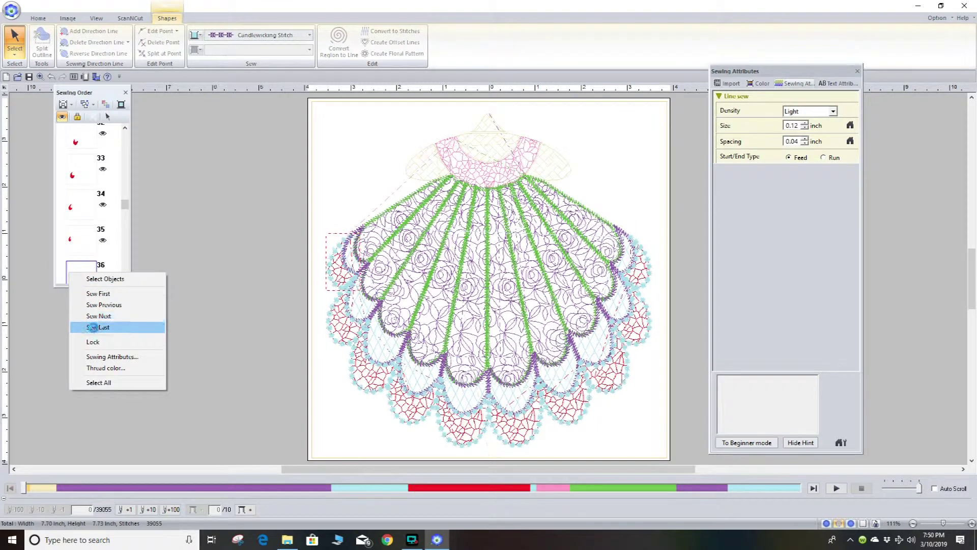
click(93, 328)
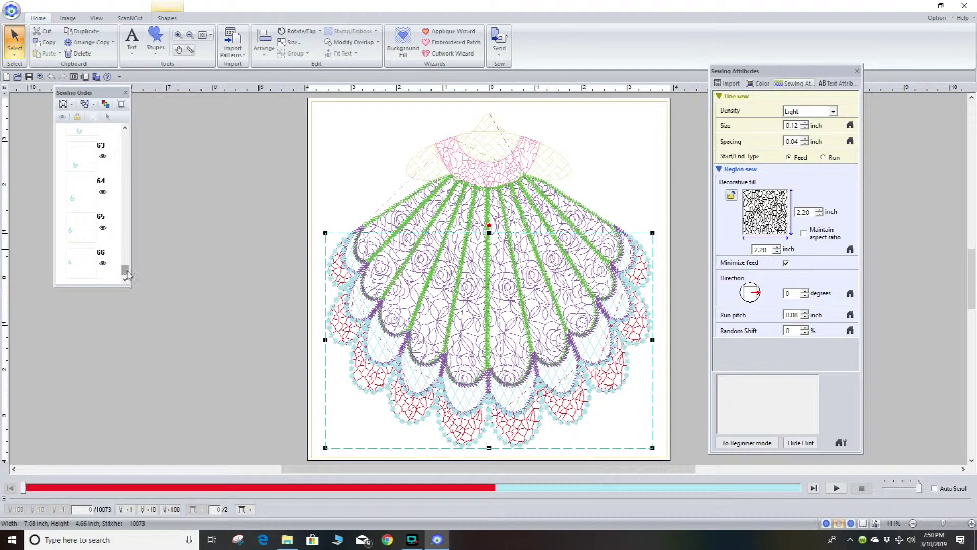
Select the pink crescent near the shell's top as an object and give it a brown Candlewicking Stitch outline.
drag(129, 271, 143, 212)
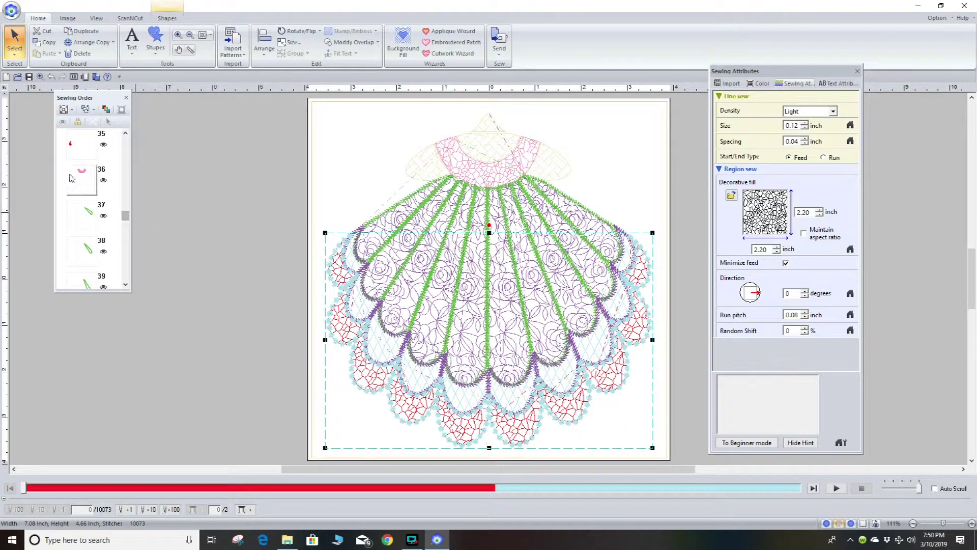
click(79, 178)
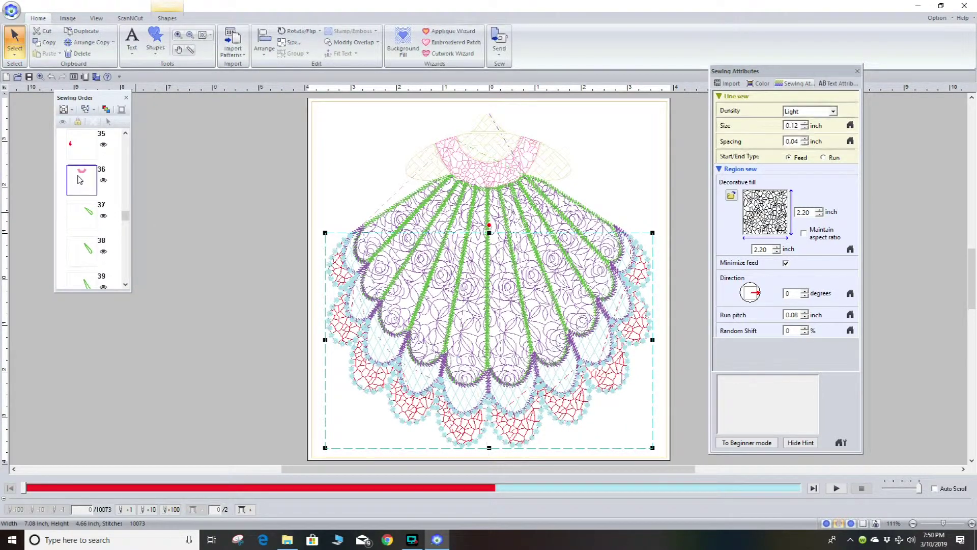
right_click(79, 178)
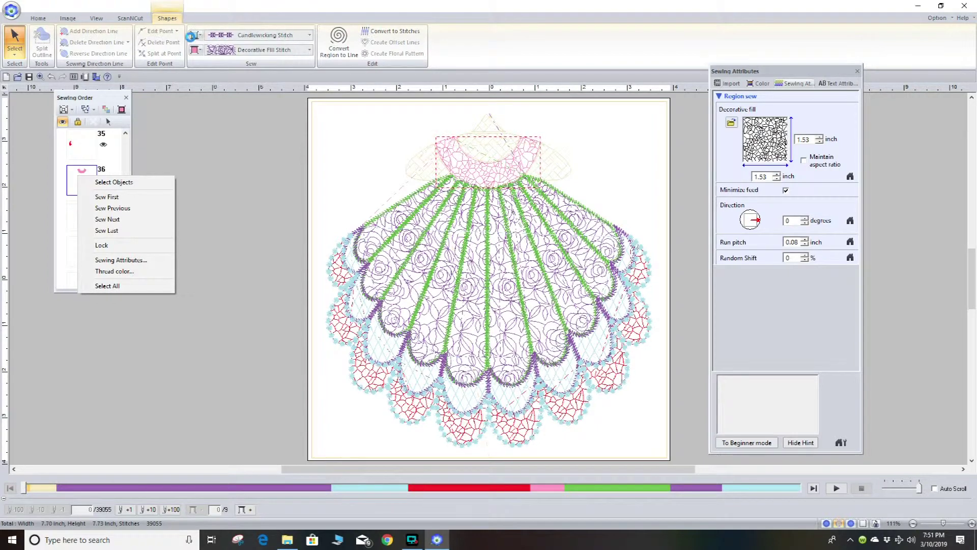
click(197, 36)
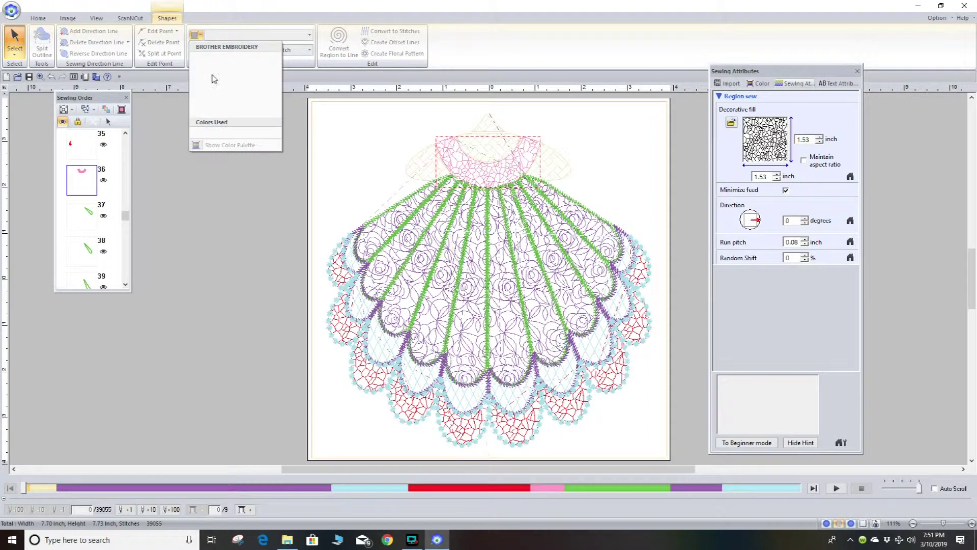
click(198, 36)
click(310, 35)
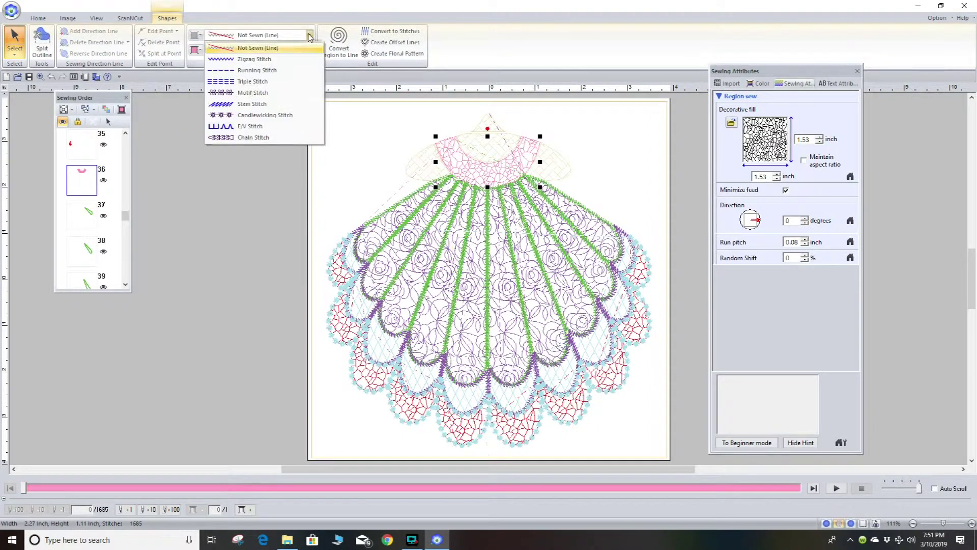
click(268, 115)
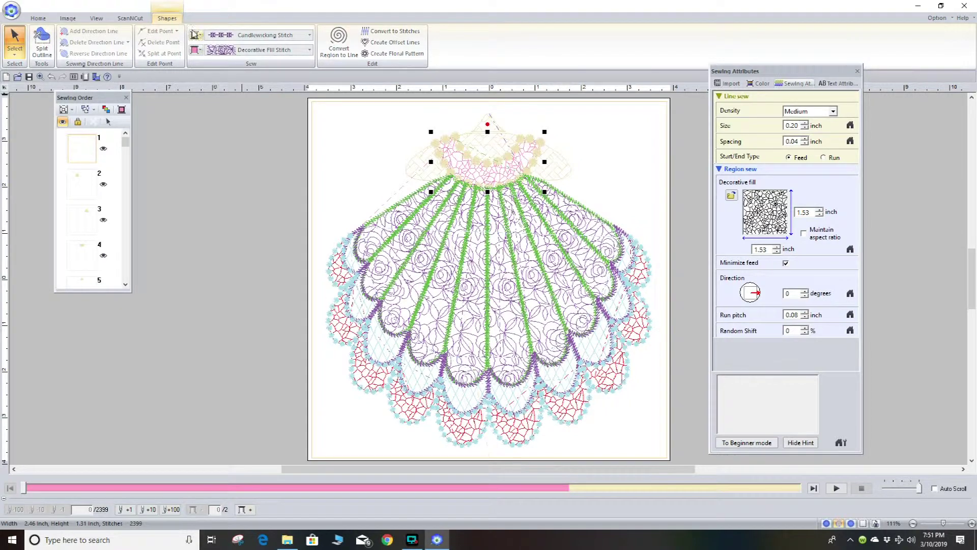
click(196, 35)
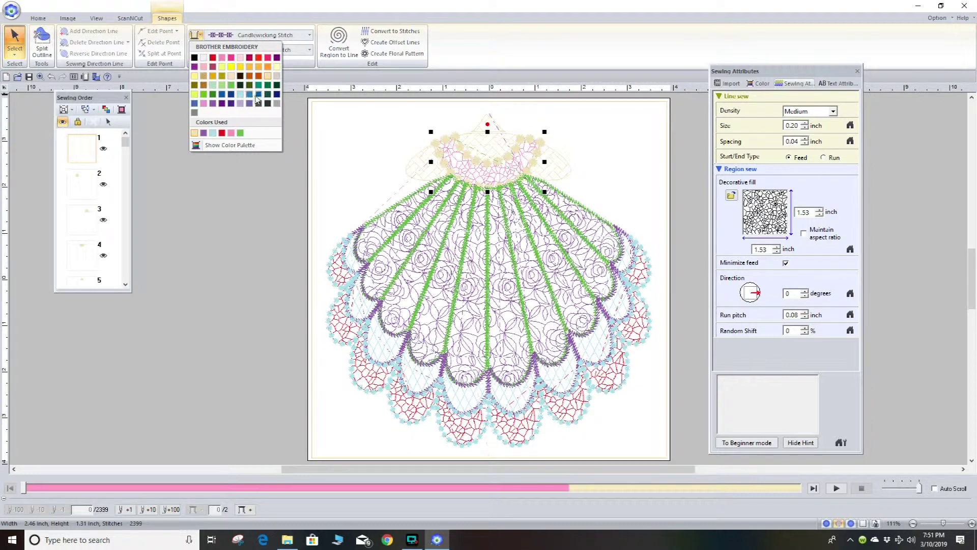
click(203, 86)
Set the pink crescent's candlewicking outline to Light density and 0.15 inch size.
click(832, 112)
click(824, 140)
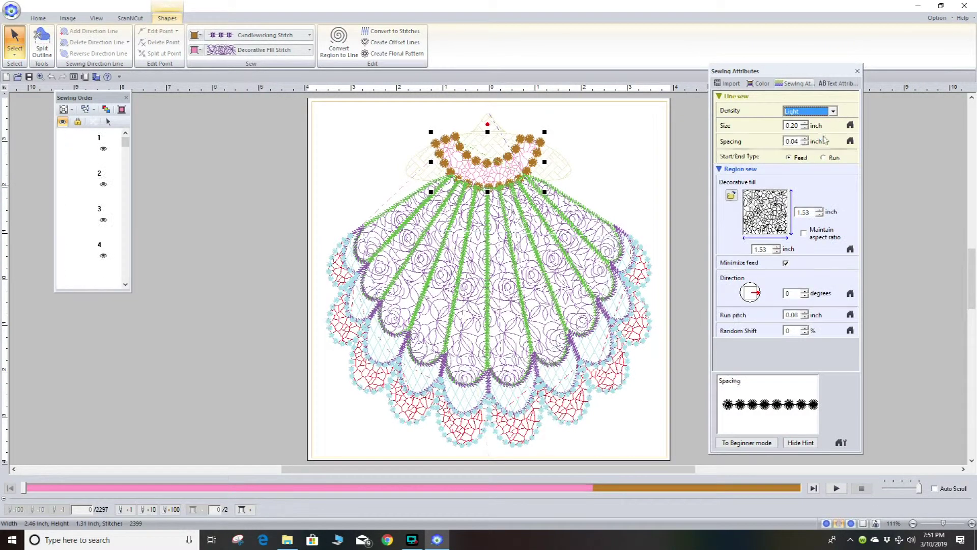
click(804, 128)
click(804, 128)
click(804, 128)
click(804, 128)
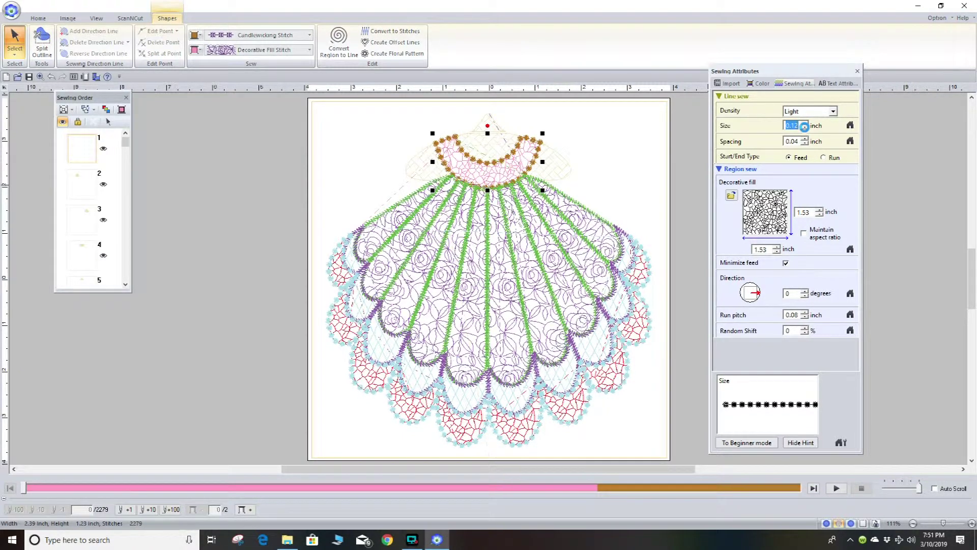
click(804, 123)
click(804, 124)
click(805, 123)
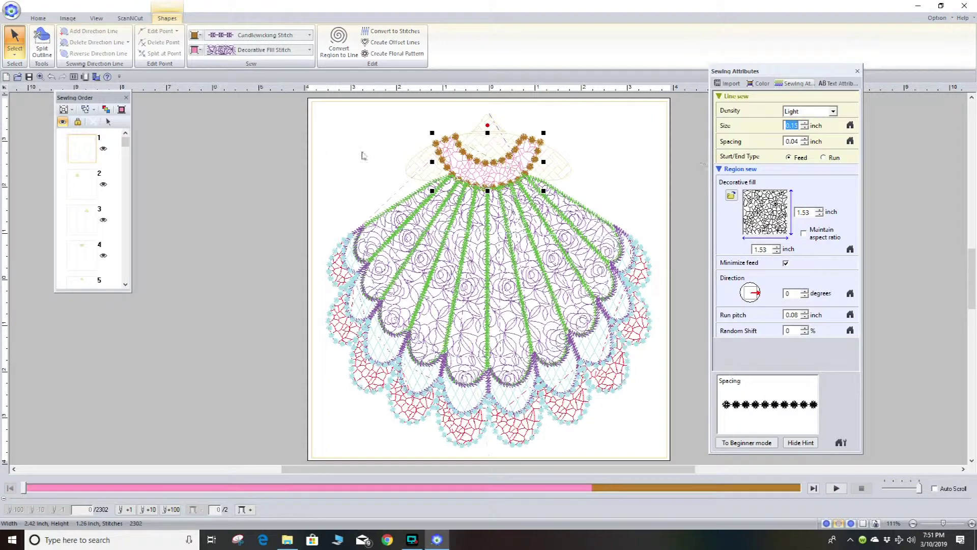
Set the brown candlewicking outline of the pink crescent to sew last.
click(282, 215)
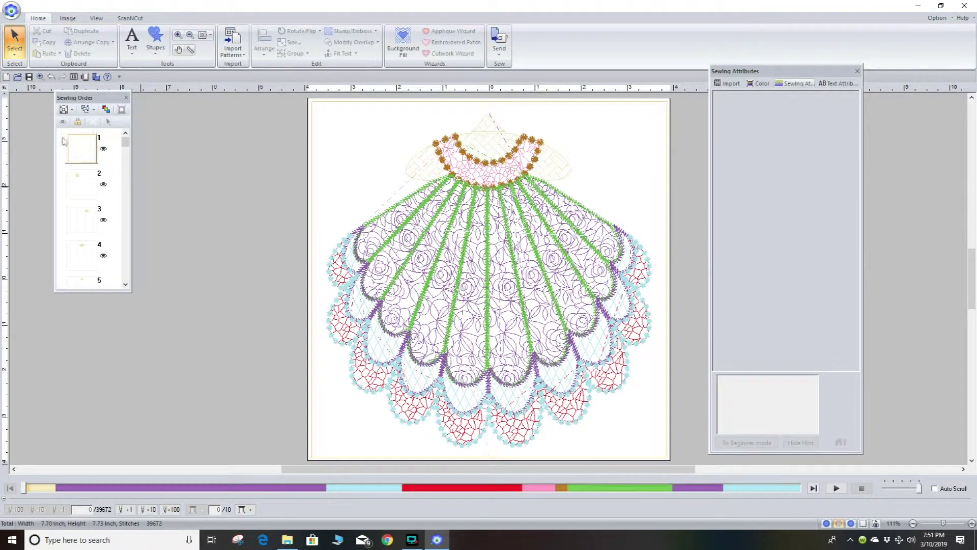
drag(125, 144, 172, 219)
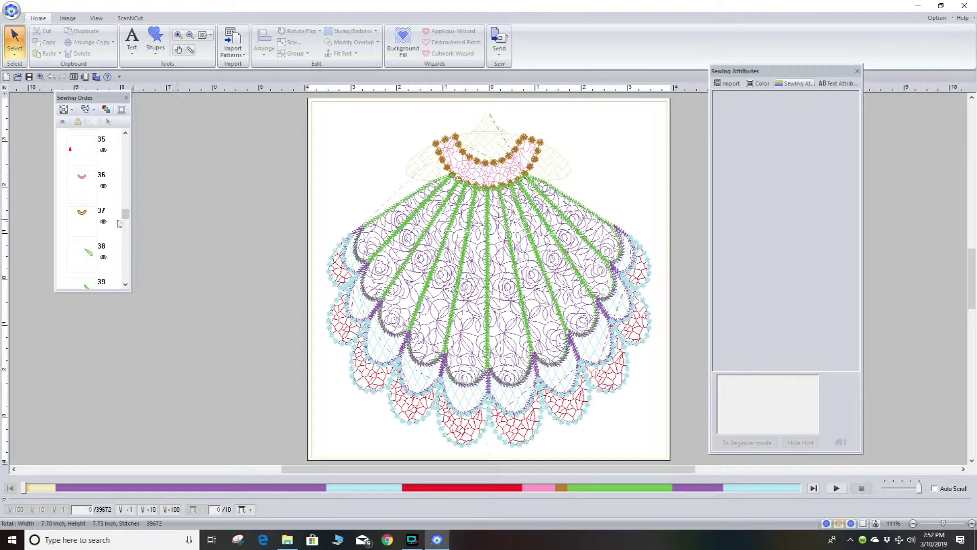
right_click(92, 218)
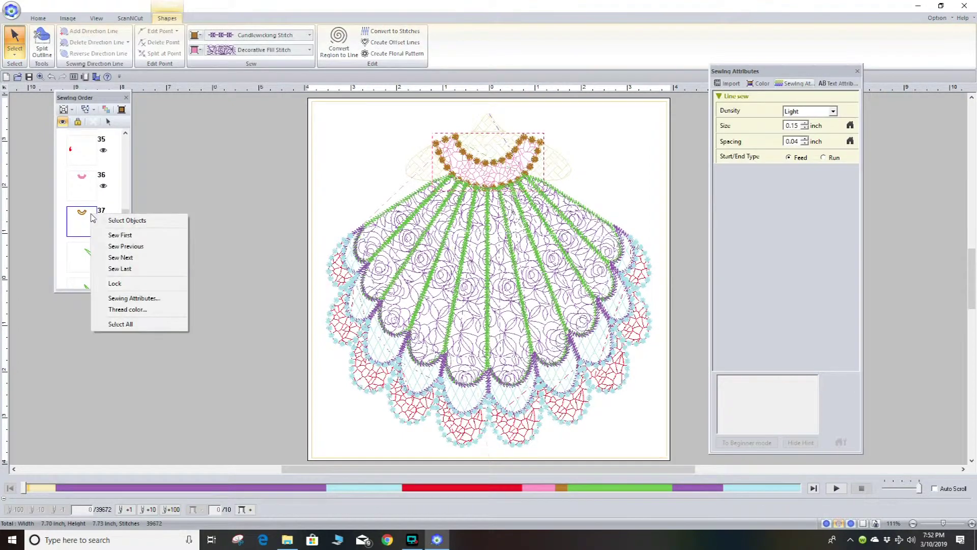
click(111, 269)
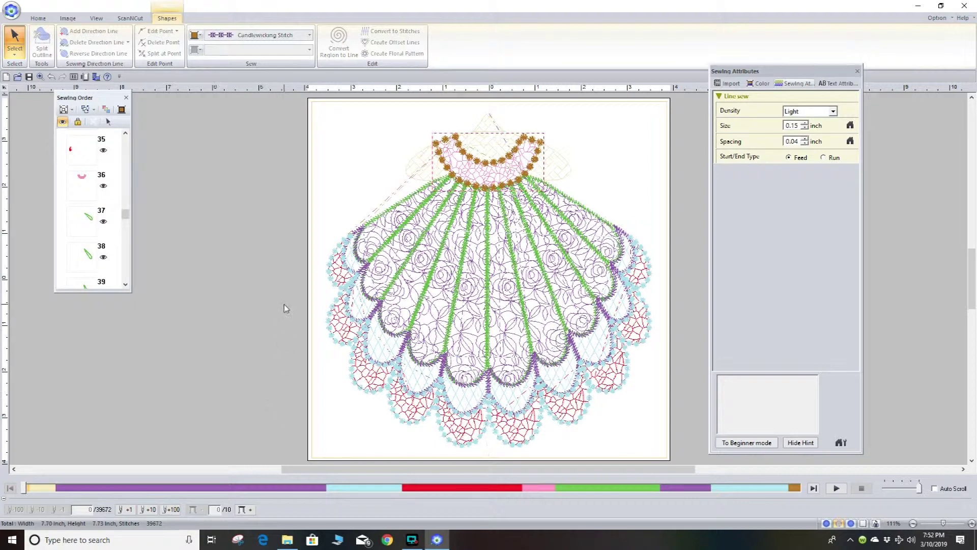
Save the design in the PE Design folder as "Dress from background2".
click(11, 11)
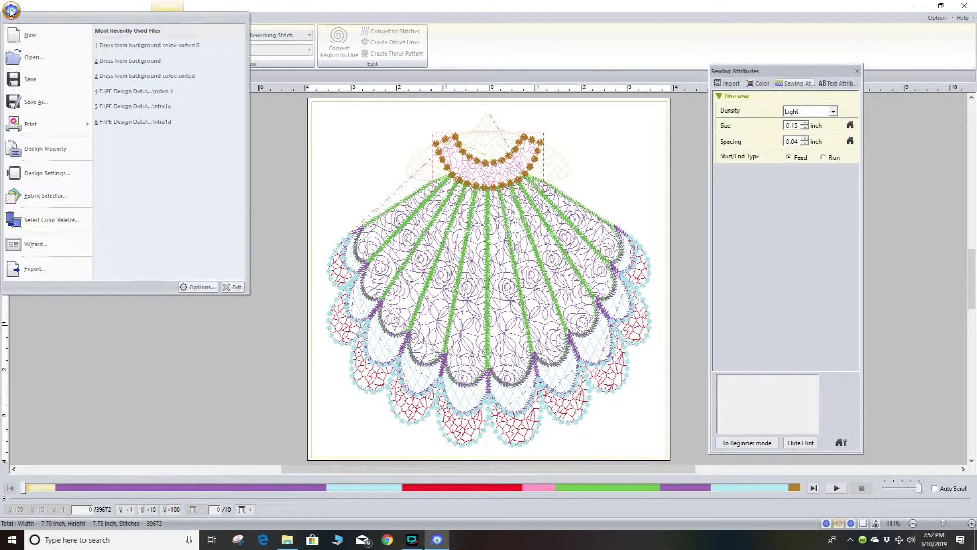
click(30, 81)
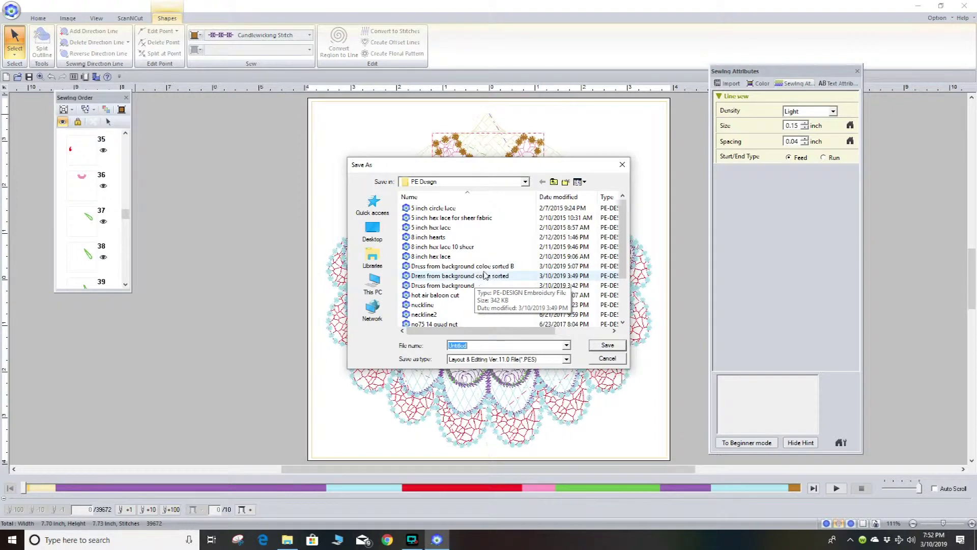
click(464, 288)
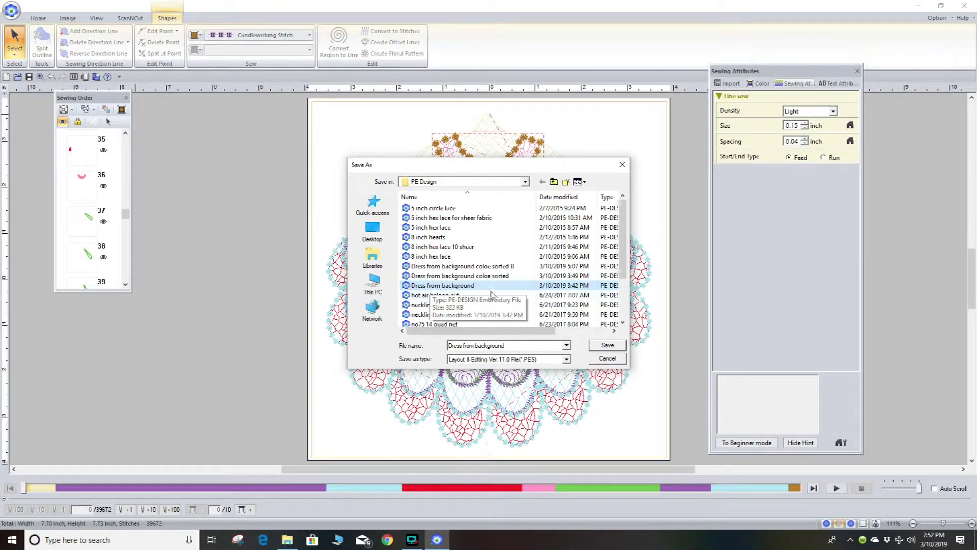
click(509, 345)
click(509, 346)
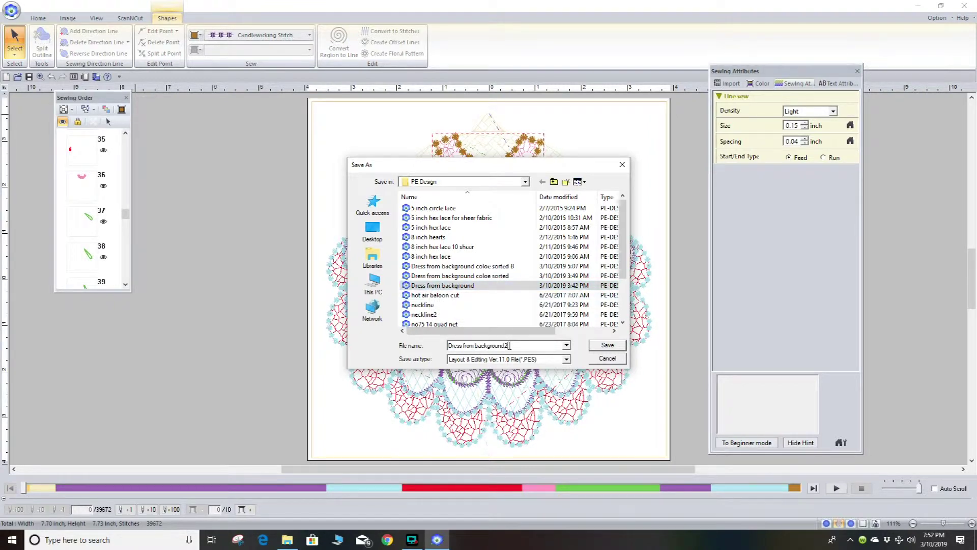
click(610, 348)
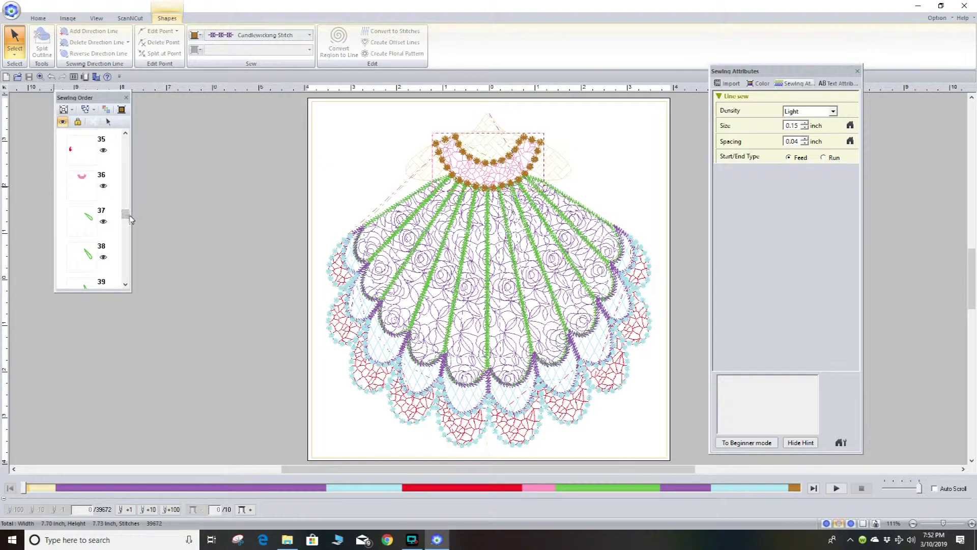
Select the purple rose-pattern decorative fills, items 6 to 15 in the sewing order, as objects and recolour their fill pink.
drag(126, 214, 157, 154)
click(140, 178)
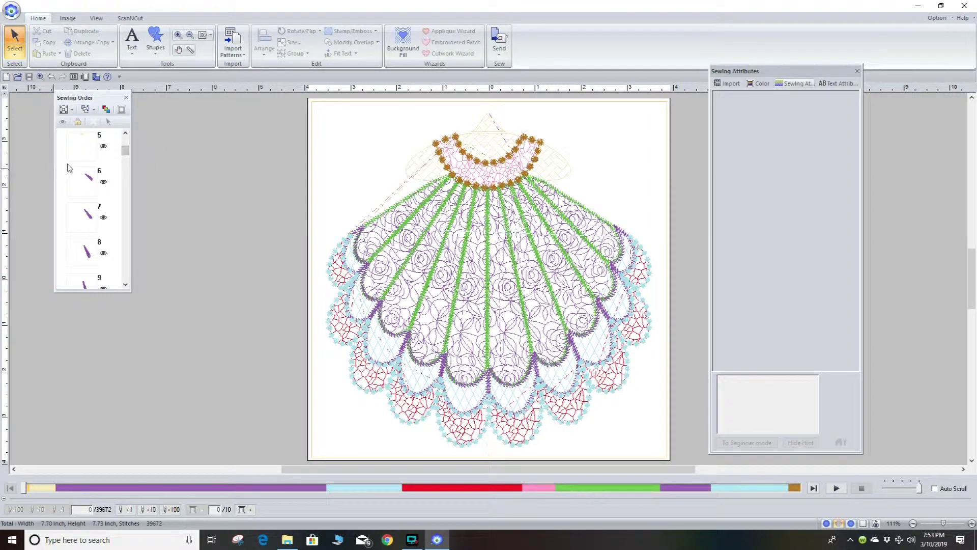
drag(69, 169, 86, 199)
right_click(84, 195)
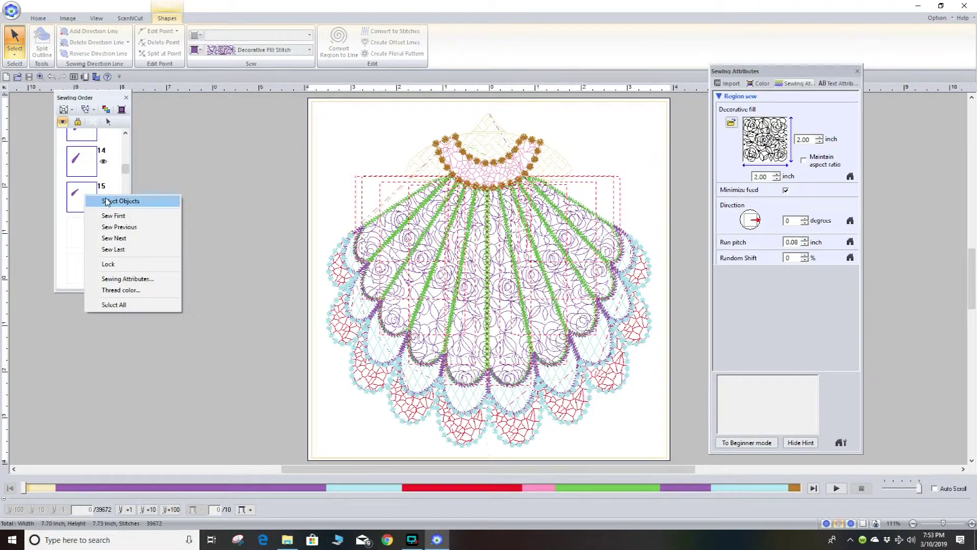
click(108, 201)
click(198, 51)
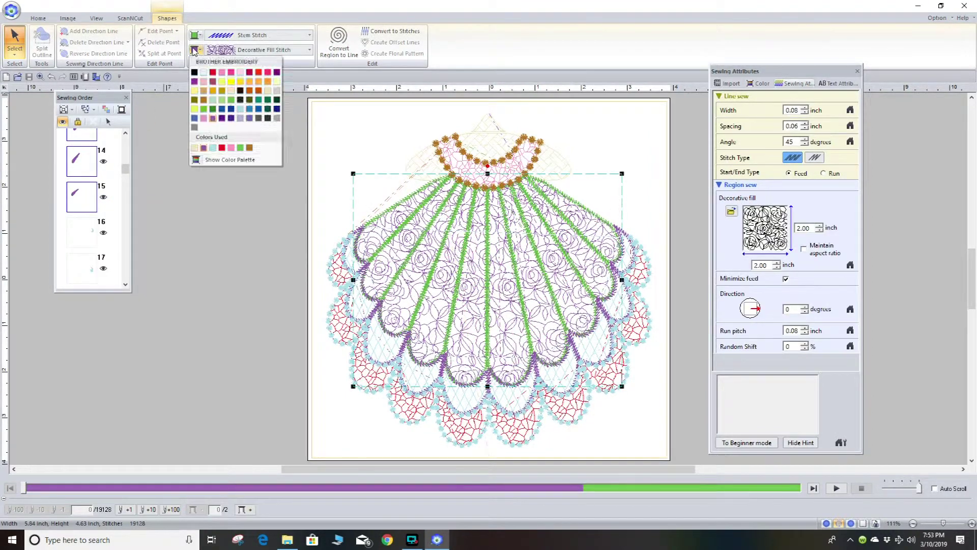
click(222, 73)
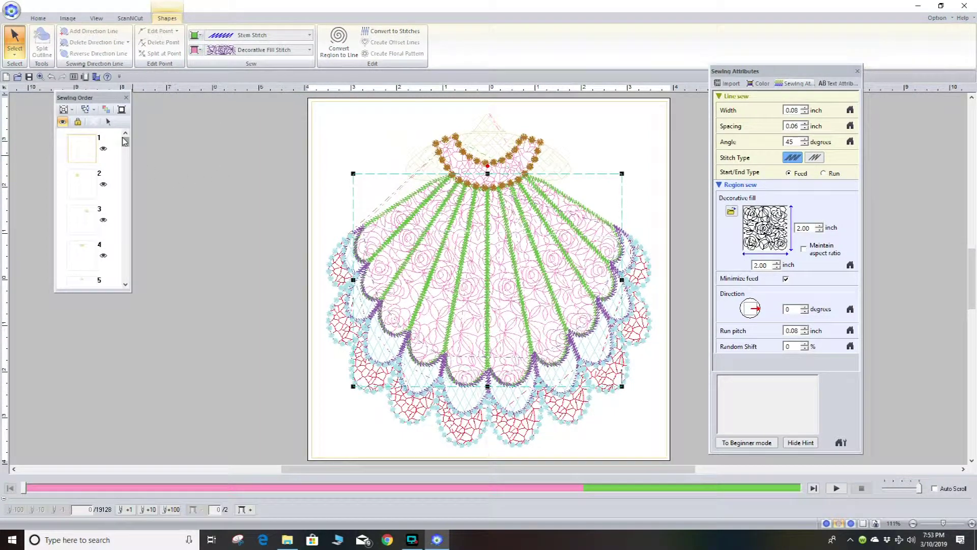
Select the light-blue lattice decorative fills, items 16 to 25 in the sewing order, as objects and recolour their fill pink.
drag(126, 142, 131, 170)
click(62, 204)
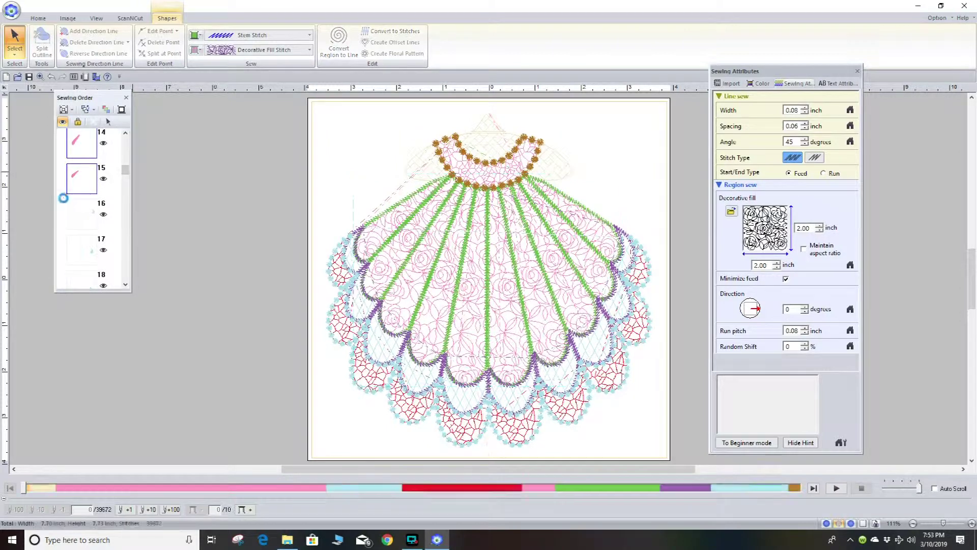
drag(63, 203, 116, 223)
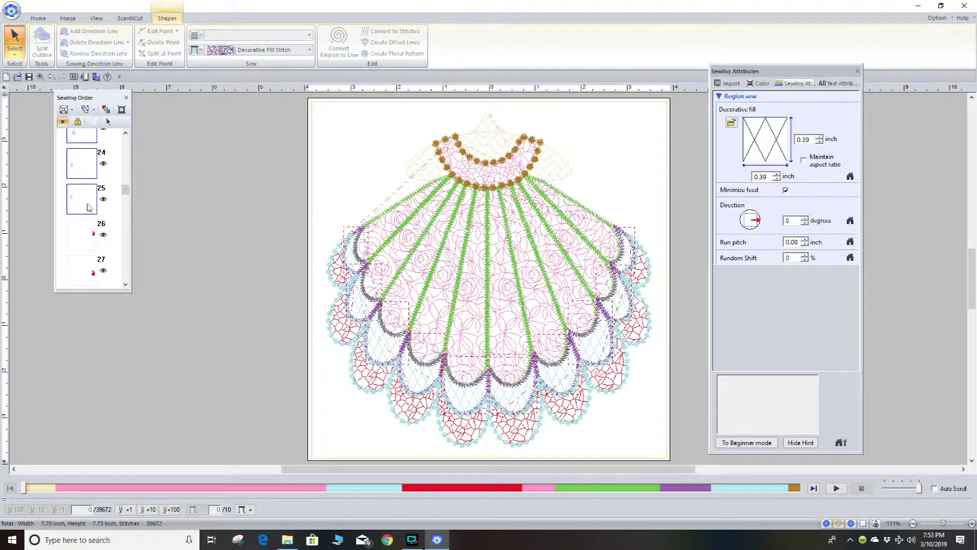
right_click(85, 199)
click(121, 206)
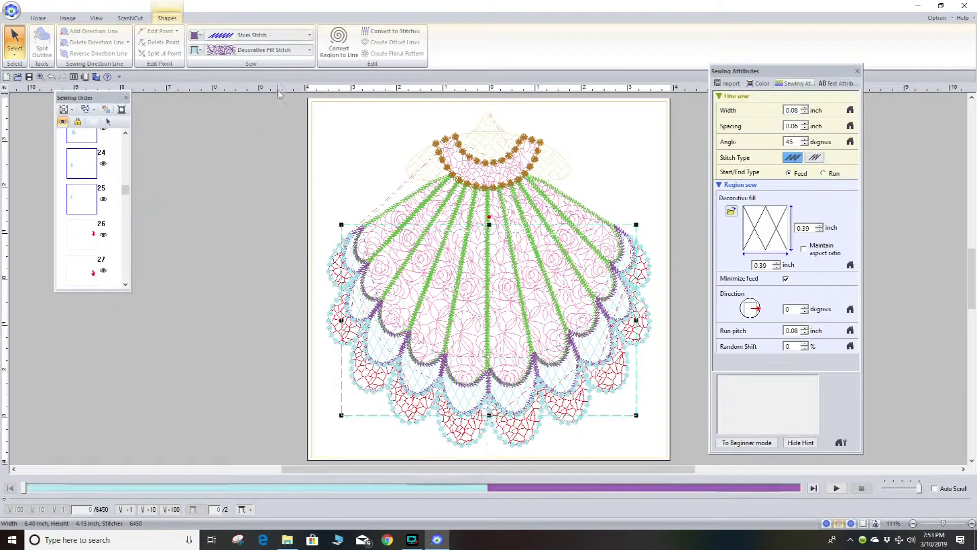
click(197, 51)
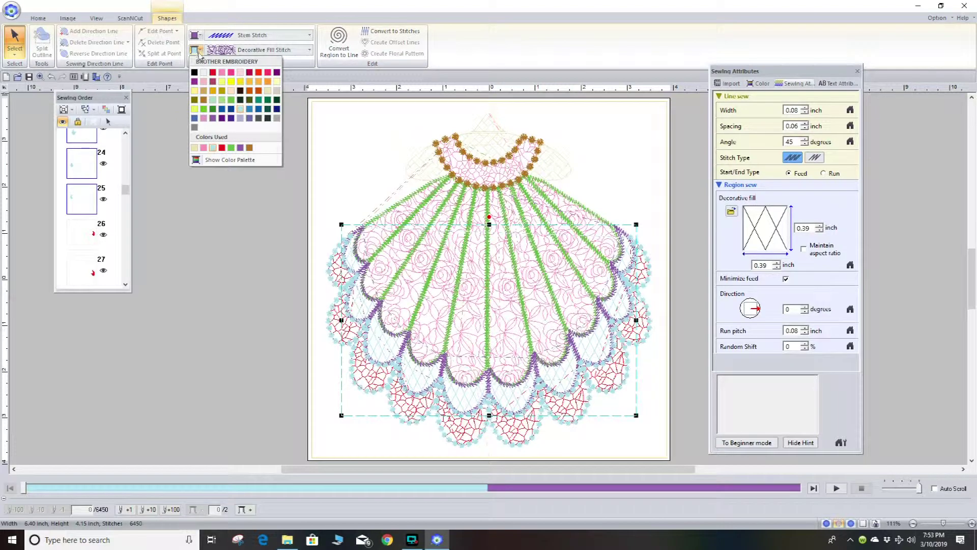
click(222, 73)
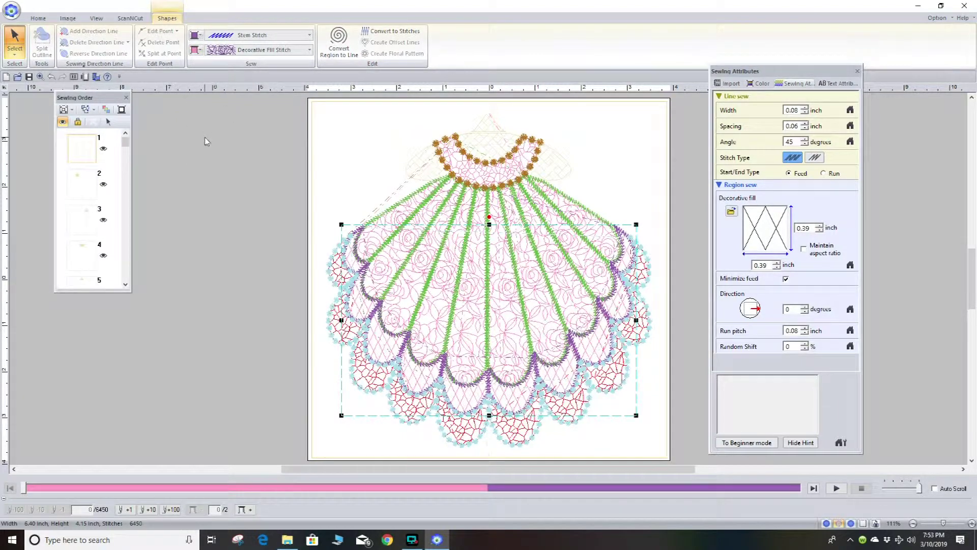
Select the red decorative fills of the outer scallops, items 26 to 35, as objects and recolour their fill pink.
drag(128, 145, 140, 191)
click(65, 196)
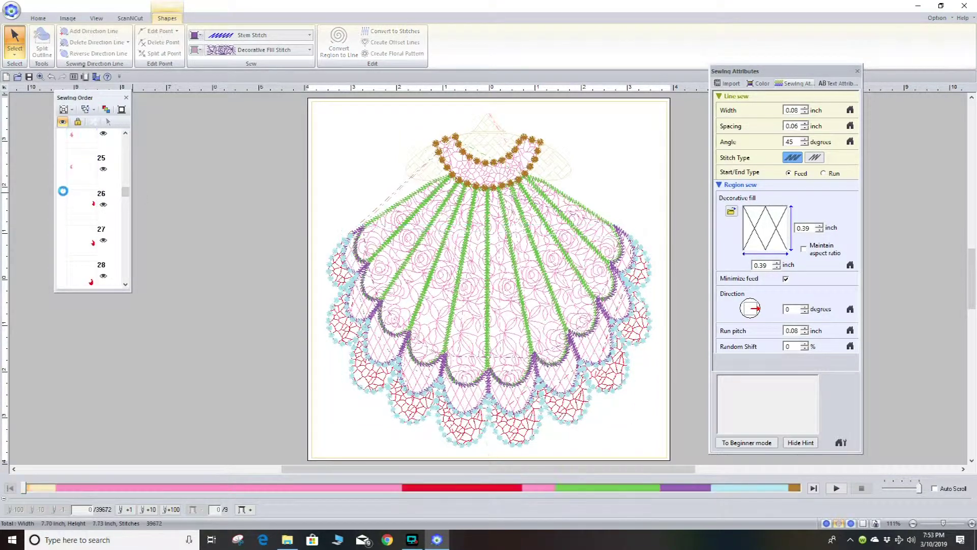
drag(66, 196, 100, 206)
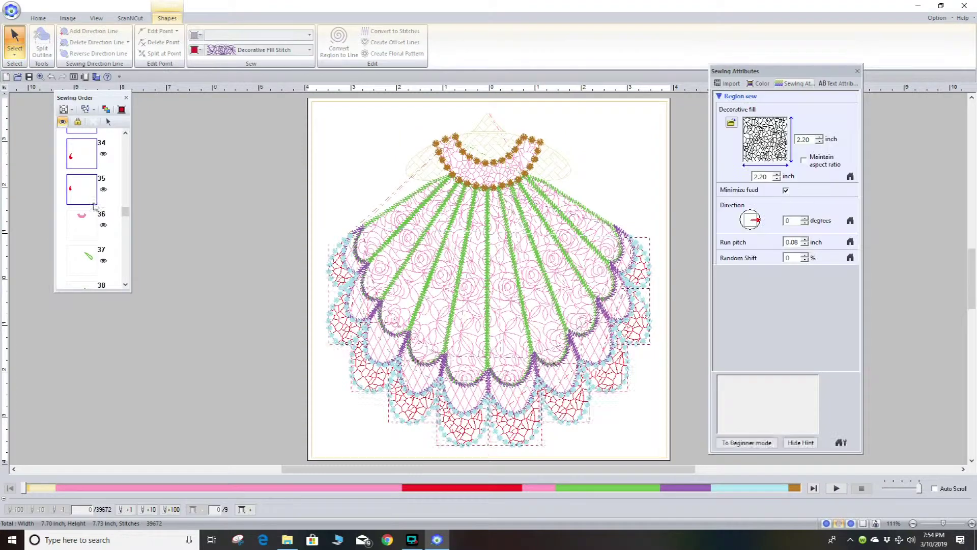
right_click(100, 206)
click(102, 204)
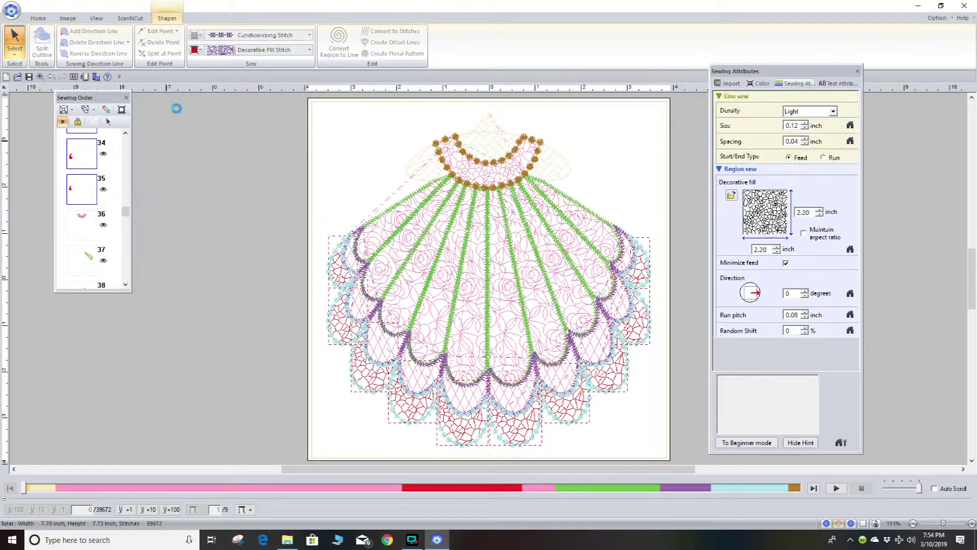
click(194, 50)
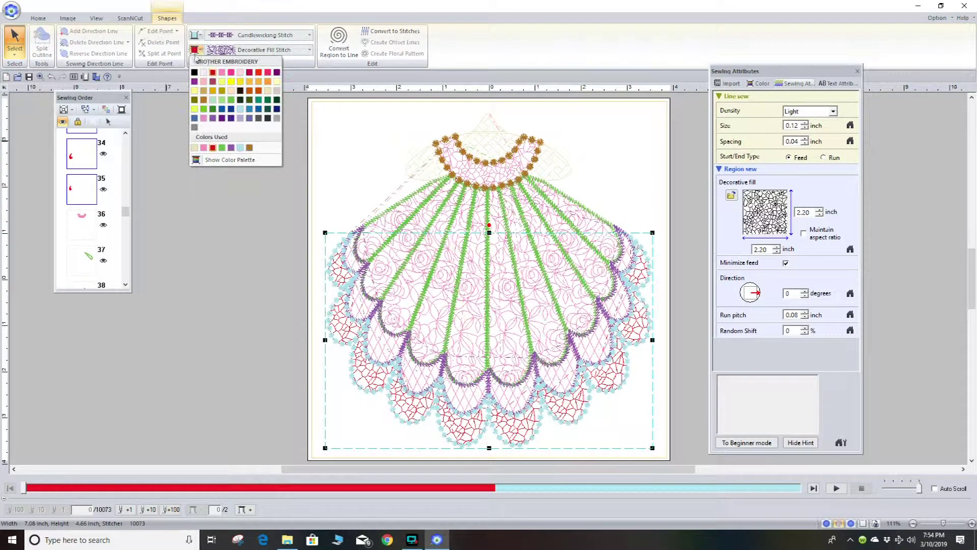
click(222, 73)
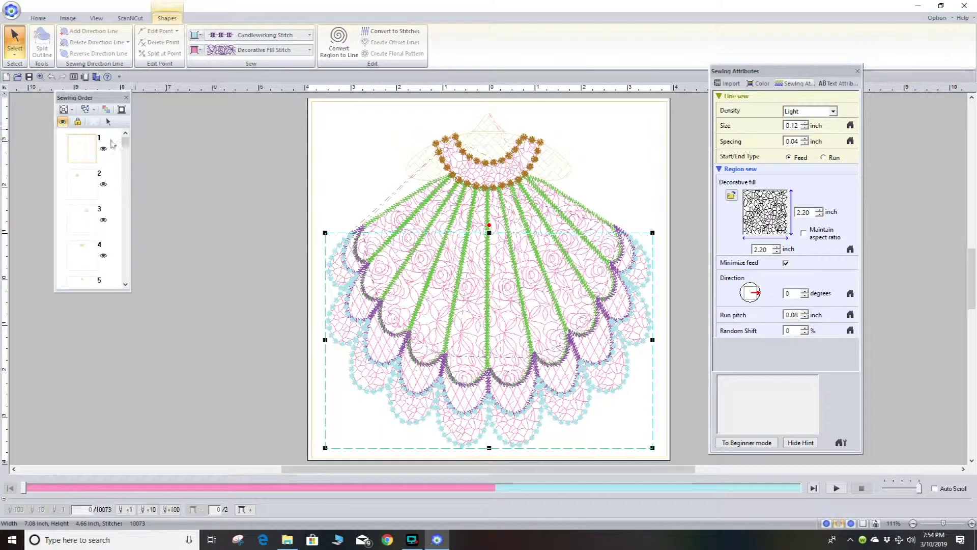
Select the crescent's decorative fill near the shell's top and review its thread colour choices.
drag(124, 150, 133, 206)
click(81, 234)
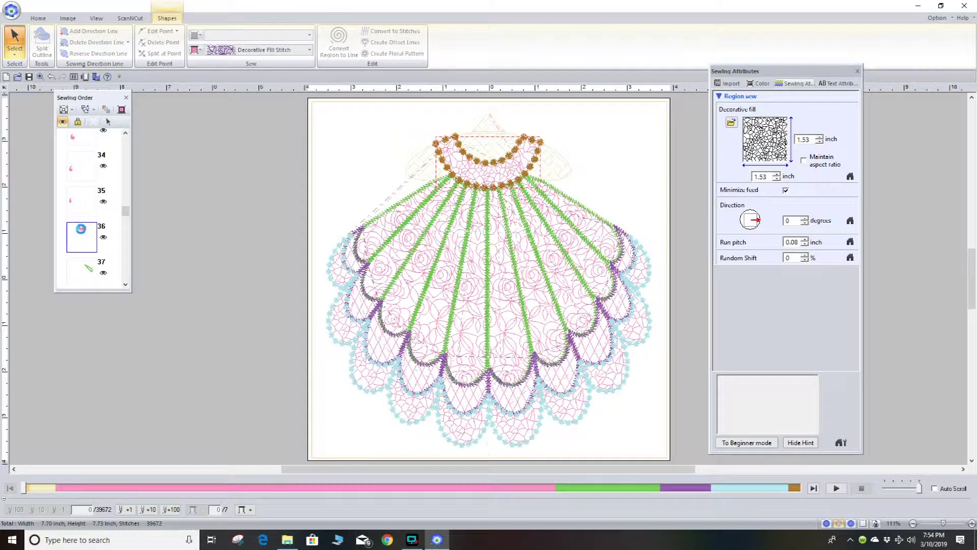
click(194, 51)
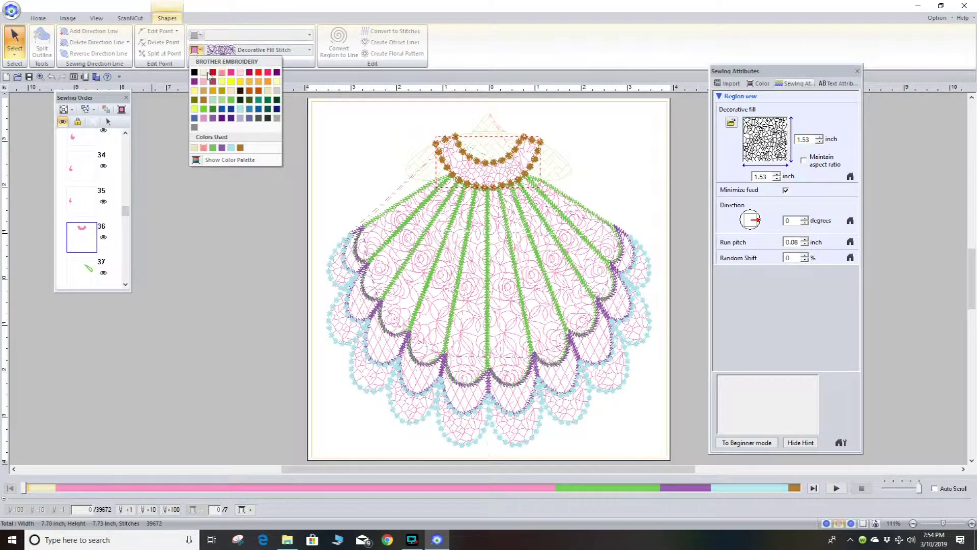
click(213, 72)
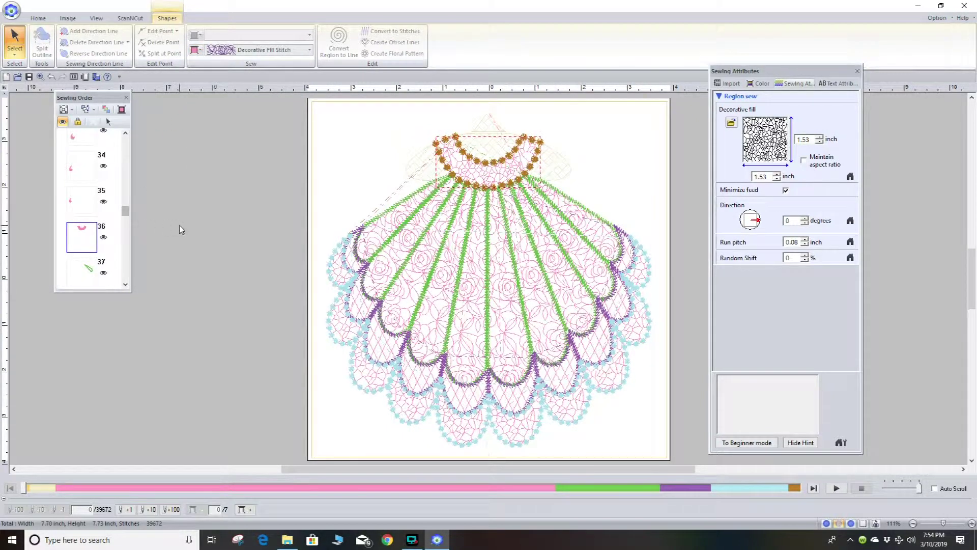
Select the green stem stitch outlines, items 37 to 46 in the sewing order, as objects and recolour the outline deep rose.
click(126, 211)
click(62, 261)
drag(63, 272, 91, 224)
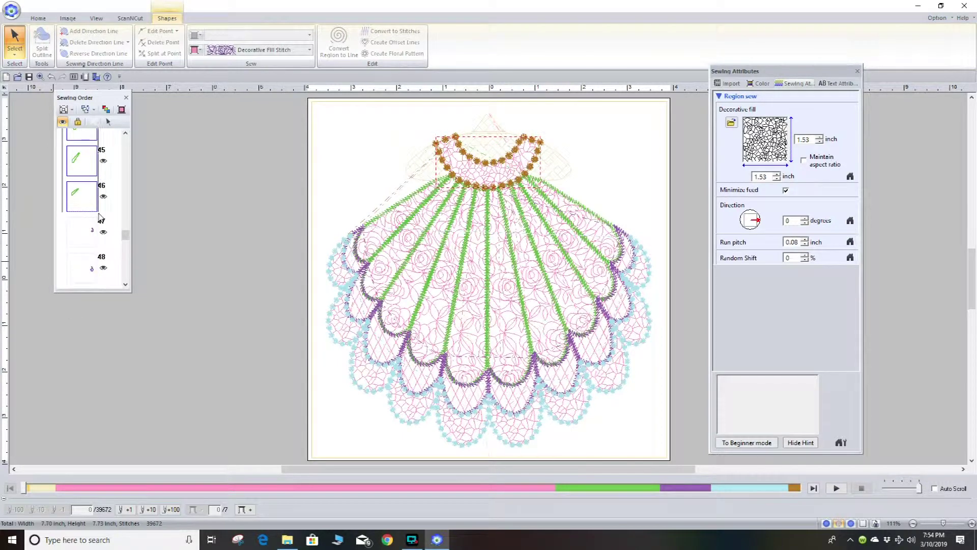
right_click(85, 194)
click(117, 200)
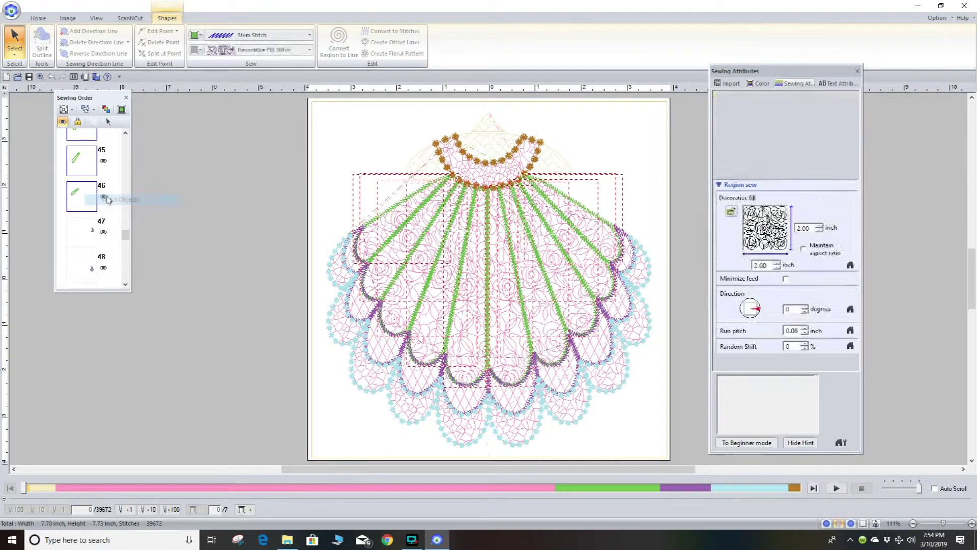
click(196, 36)
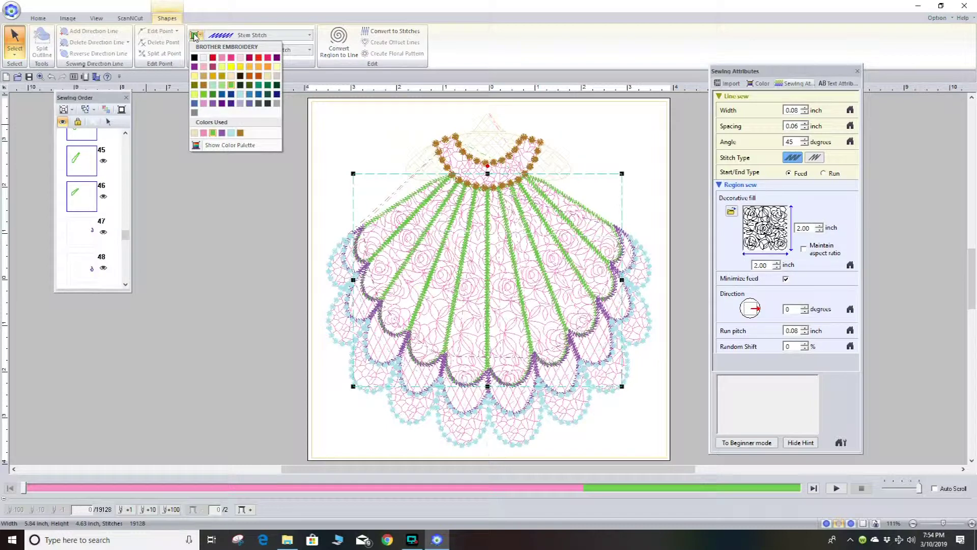
click(250, 58)
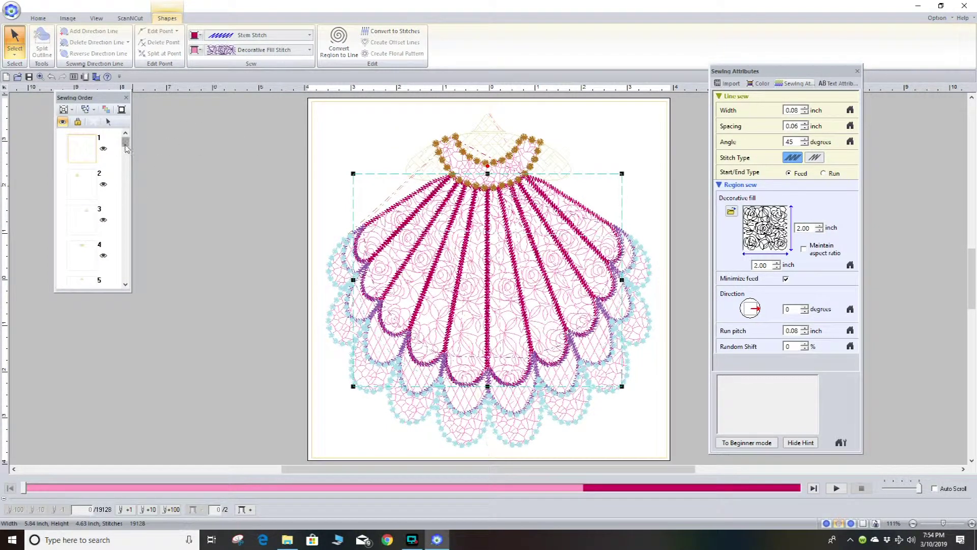
Select the purple stem stitch outlines, items 47 to 56, as objects and recolour the outline the same deep rose.
drag(126, 147, 143, 237)
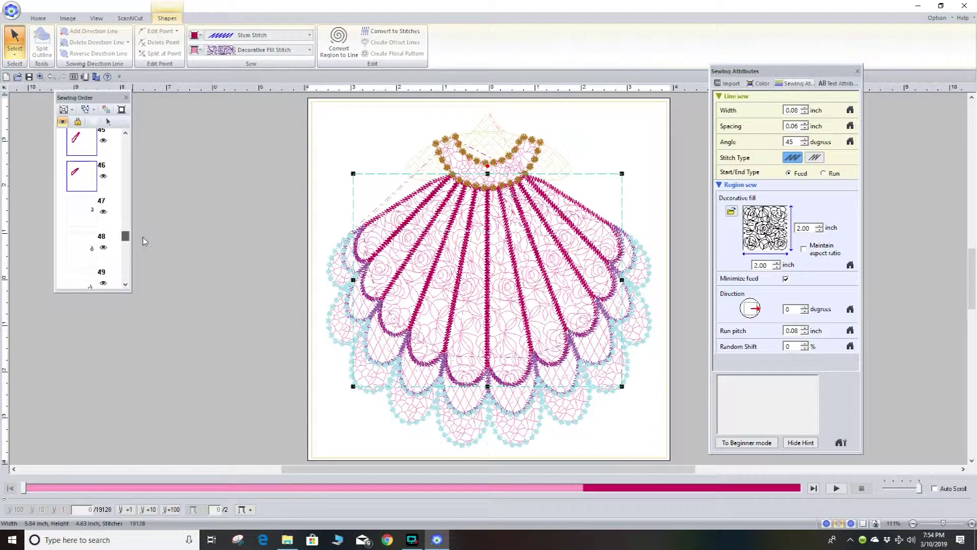
click(59, 196)
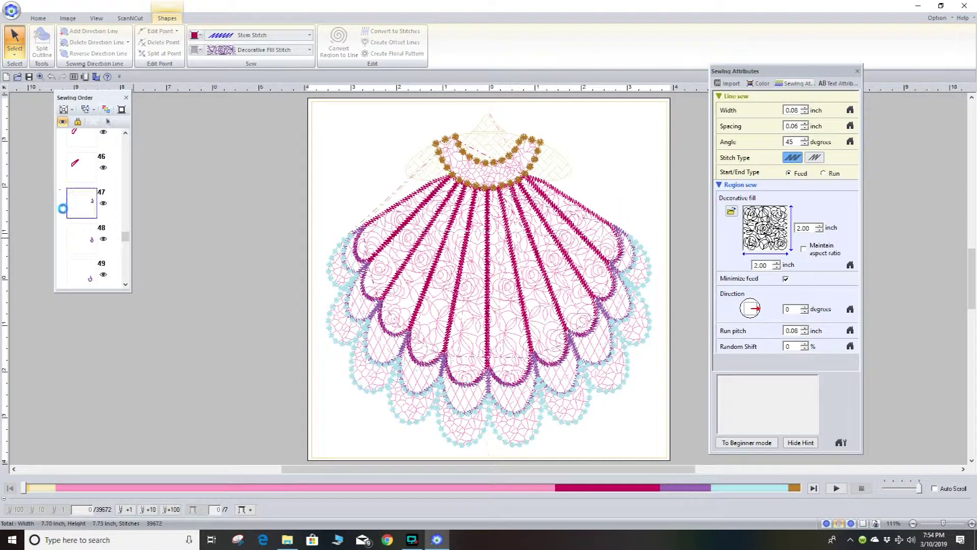
scroll(69, 229, down, 2)
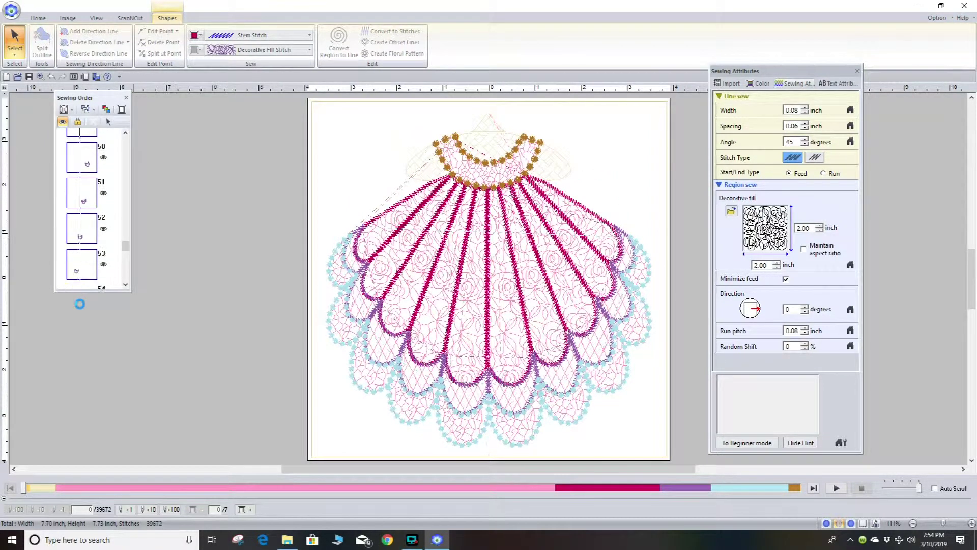
scroll(81, 301, down, 2)
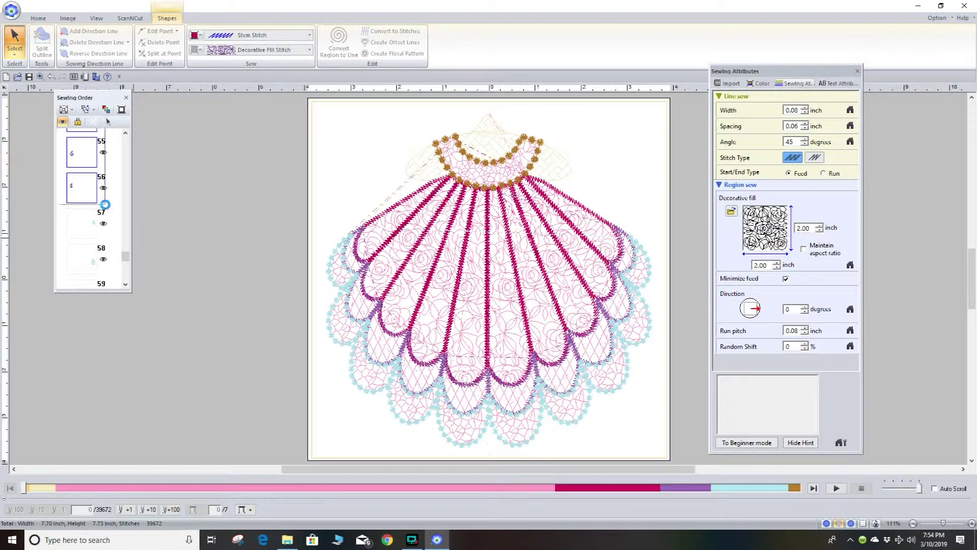
click(98, 202)
right_click(92, 188)
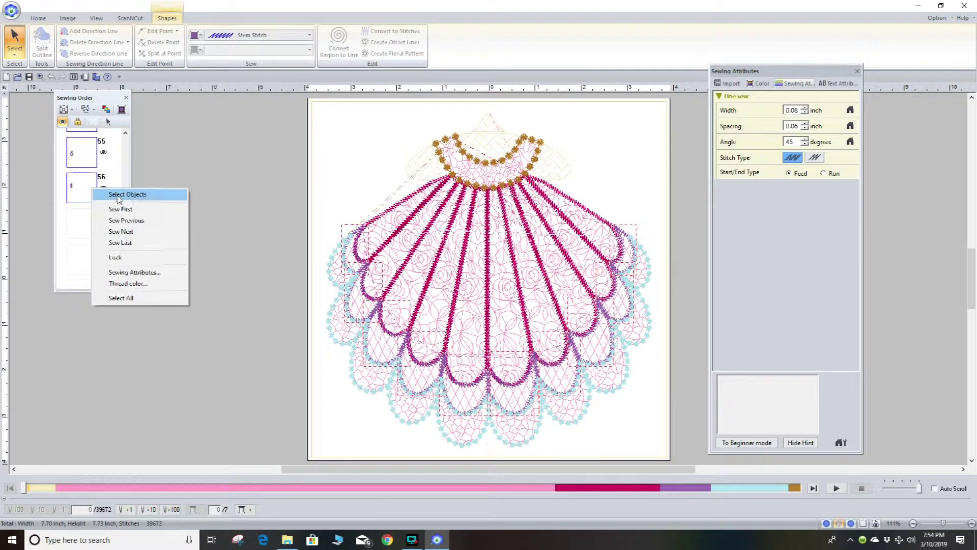
click(104, 194)
click(197, 35)
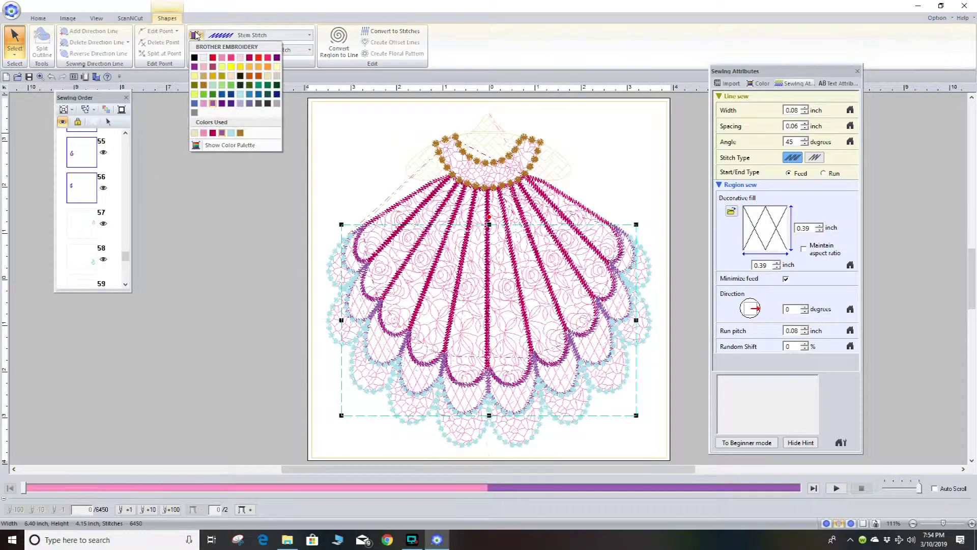
click(249, 58)
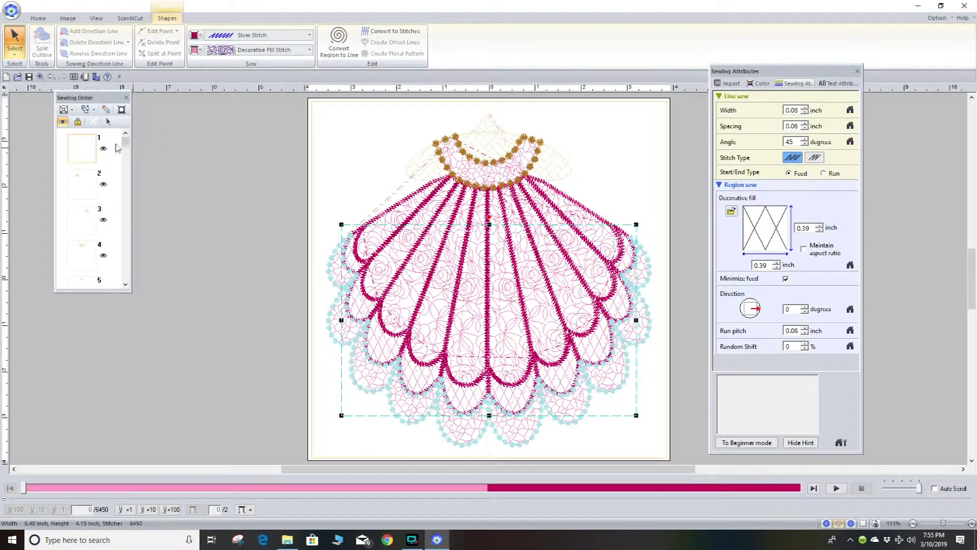
Select the light blue candlewicking outlines of the outer scallops, items 57 to 66, as objects and recolour the outline deep rose.
drag(128, 145, 132, 176)
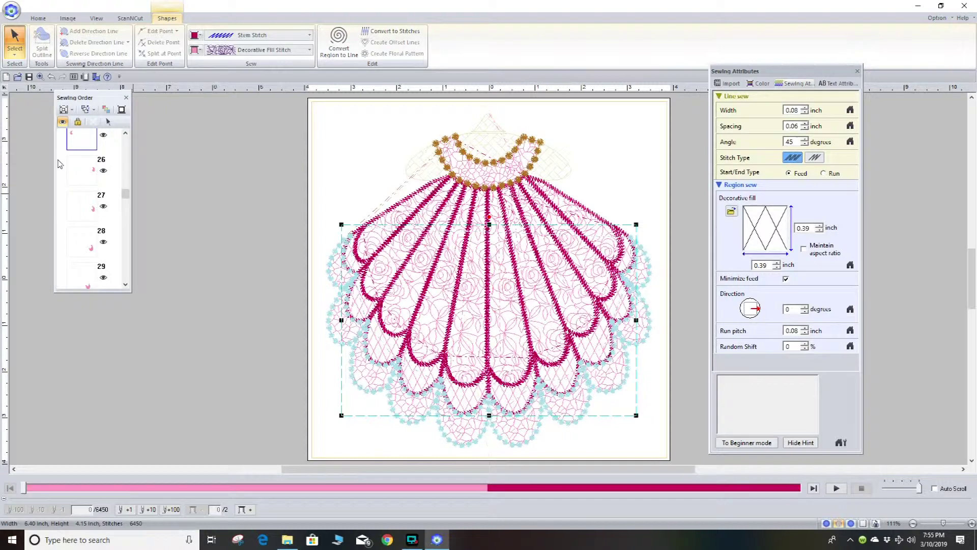
drag(130, 194, 125, 259)
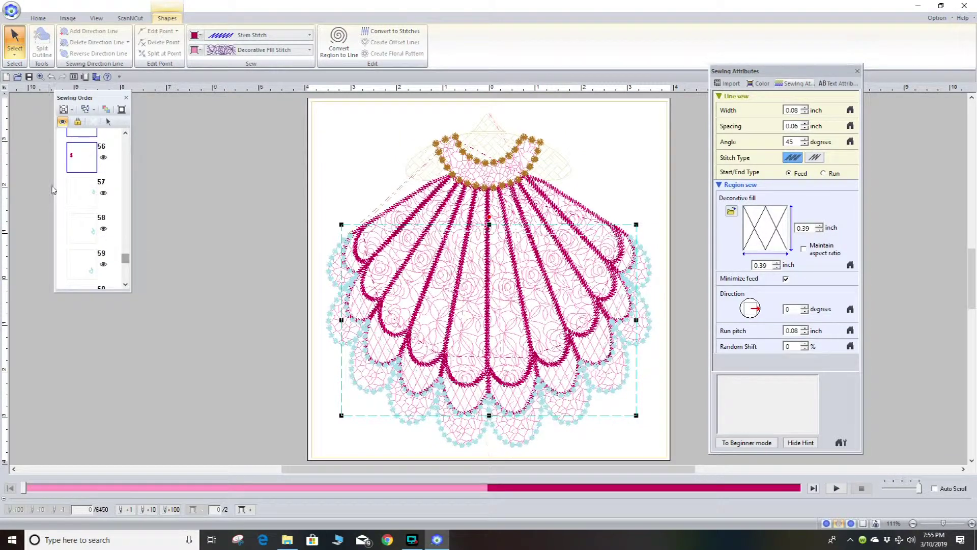
drag(62, 183, 102, 246)
right_click(90, 237)
click(127, 239)
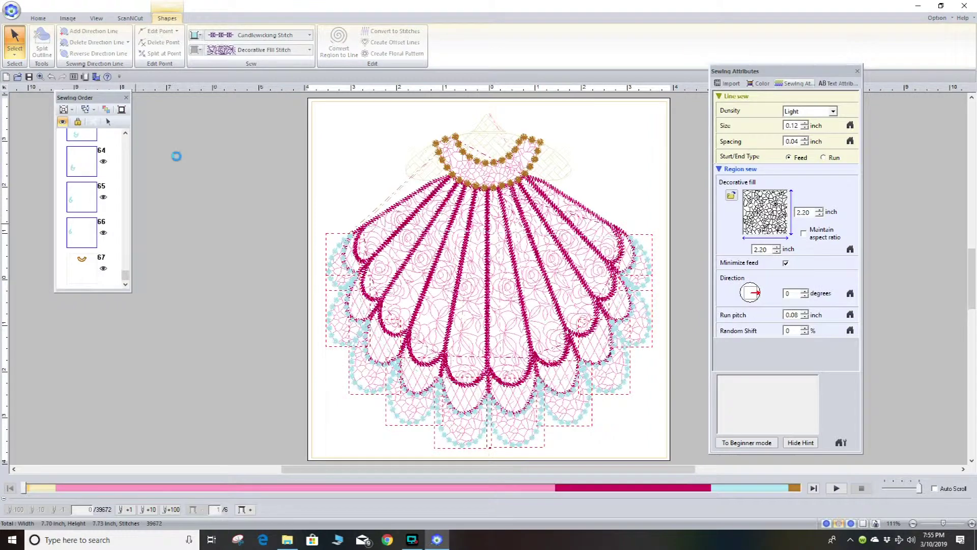
click(195, 36)
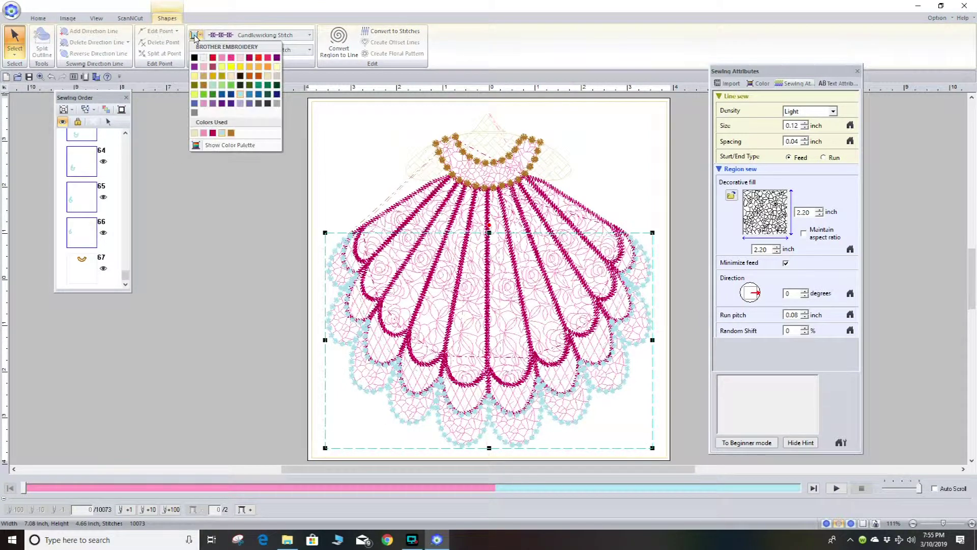
click(250, 58)
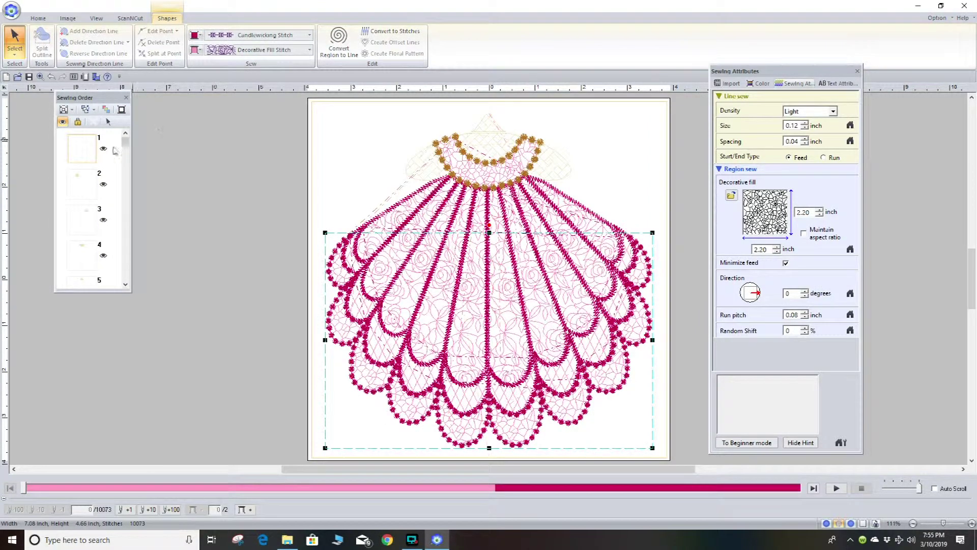
Select the crescent, item 67 at the end of the sewing order, and recolour its brown candlewicking outline deep rose.
drag(124, 142, 129, 285)
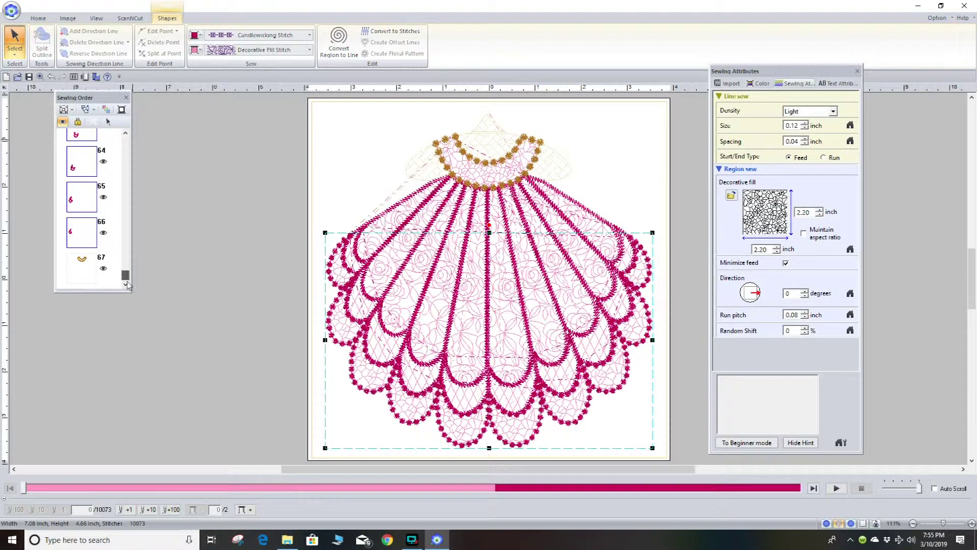
right_click(79, 269)
click(100, 270)
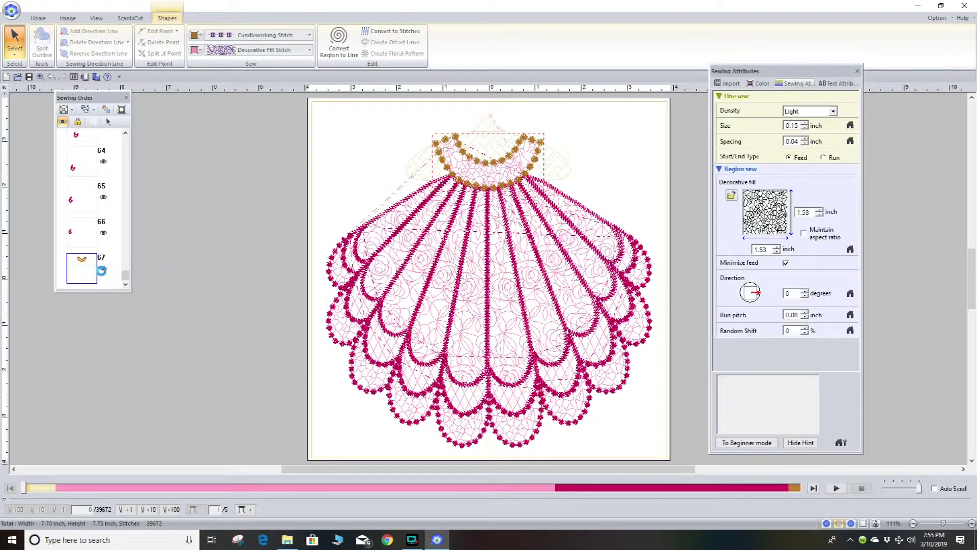
click(195, 36)
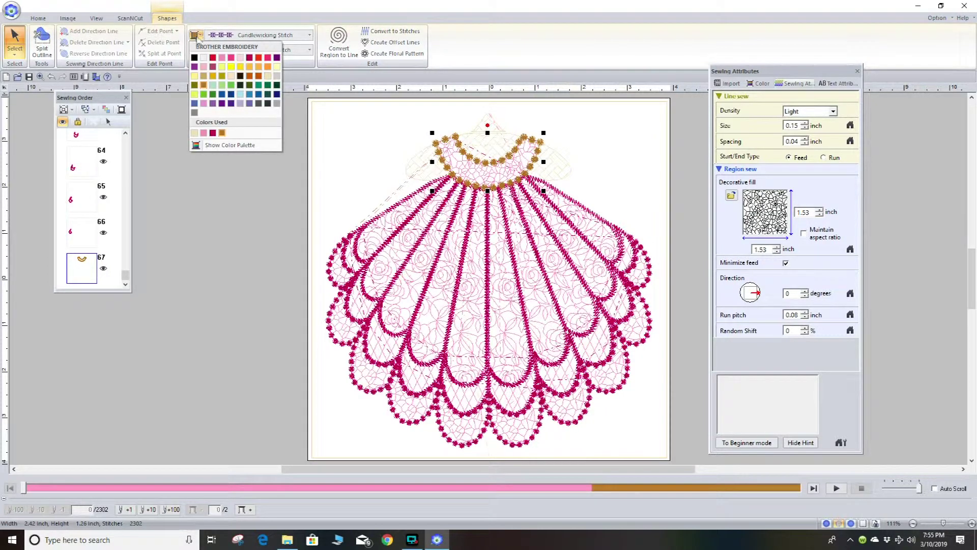
click(249, 57)
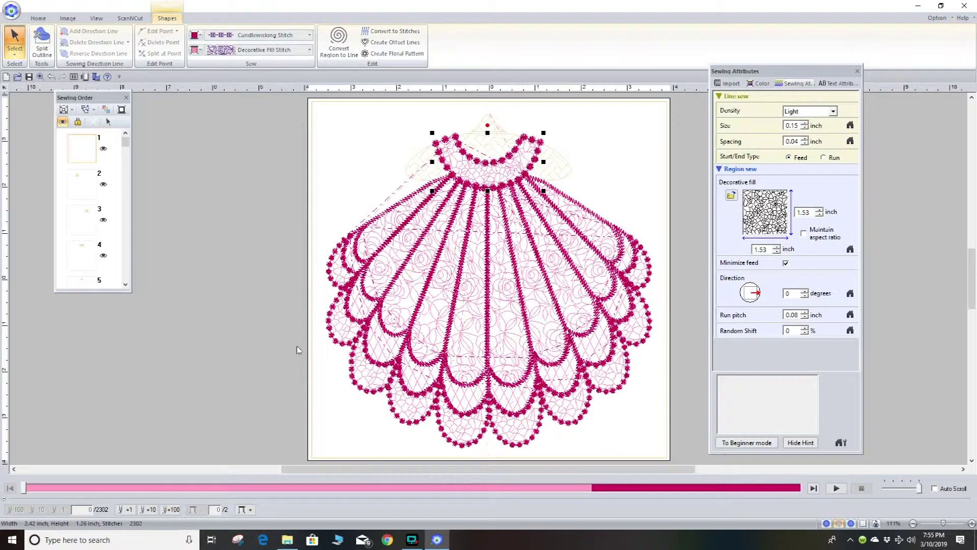
Select the entire design and save it as a new PES file named "Dress from background2 color sorted".
click(37, 19)
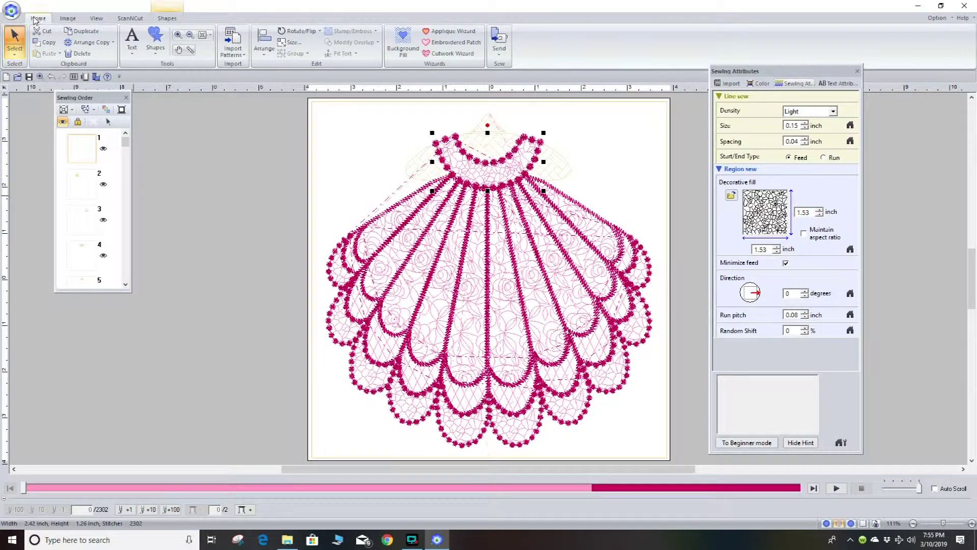
click(14, 55)
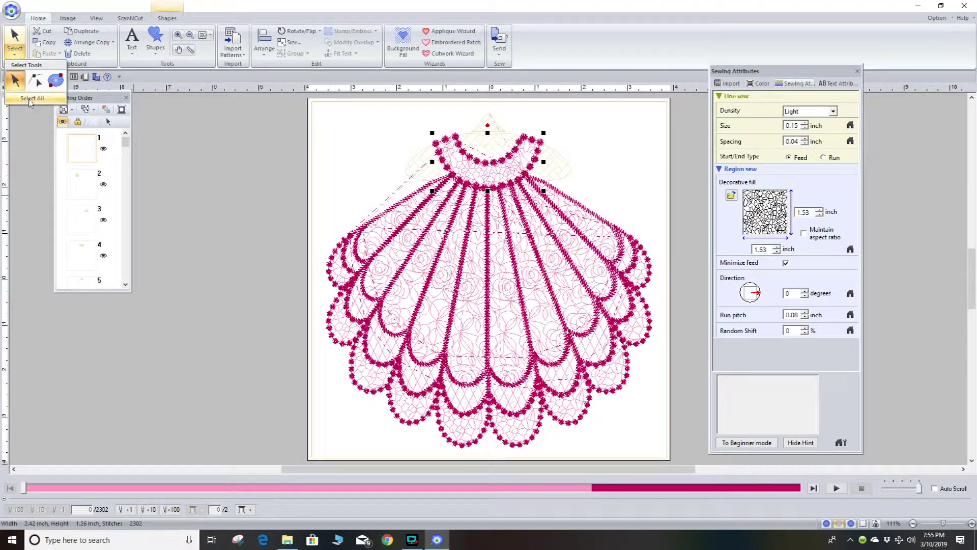
click(30, 101)
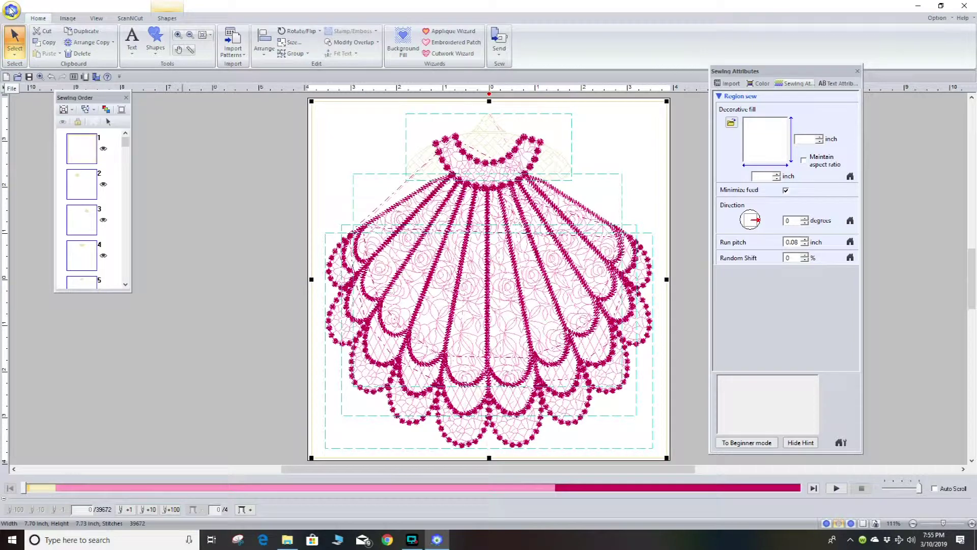
click(11, 9)
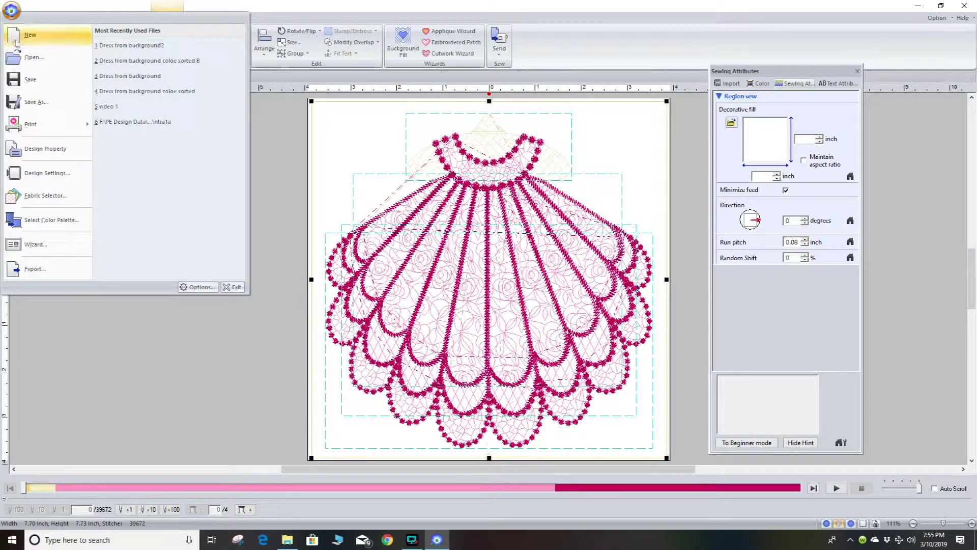
click(36, 108)
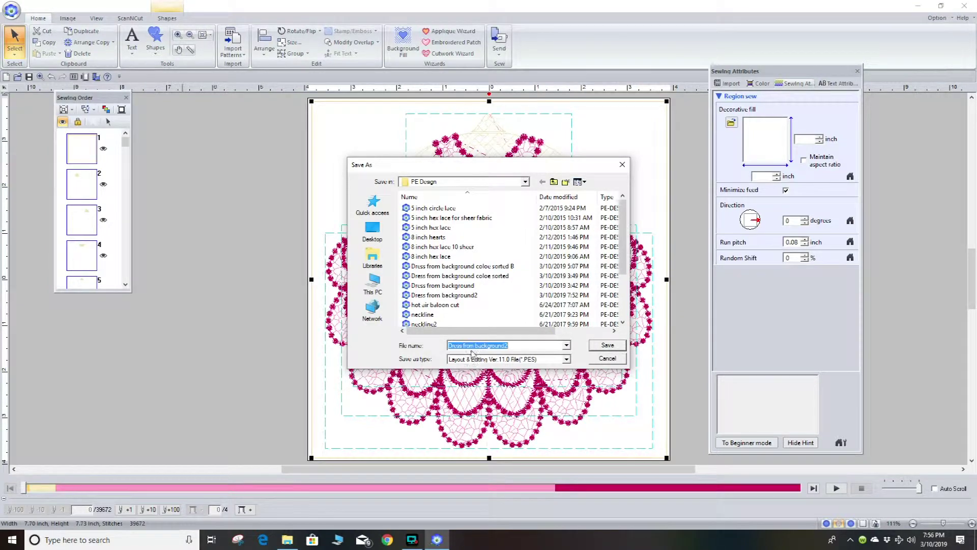
click(511, 346)
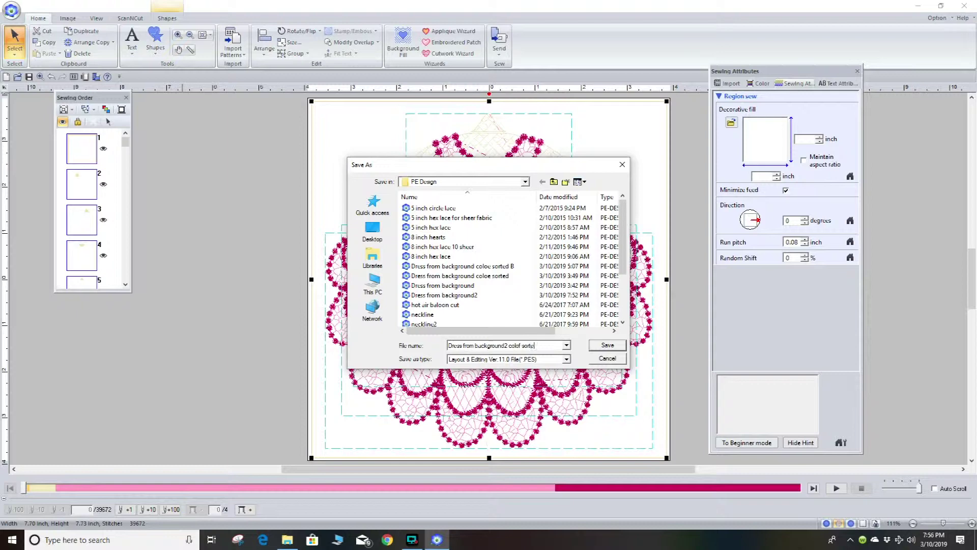
click(606, 346)
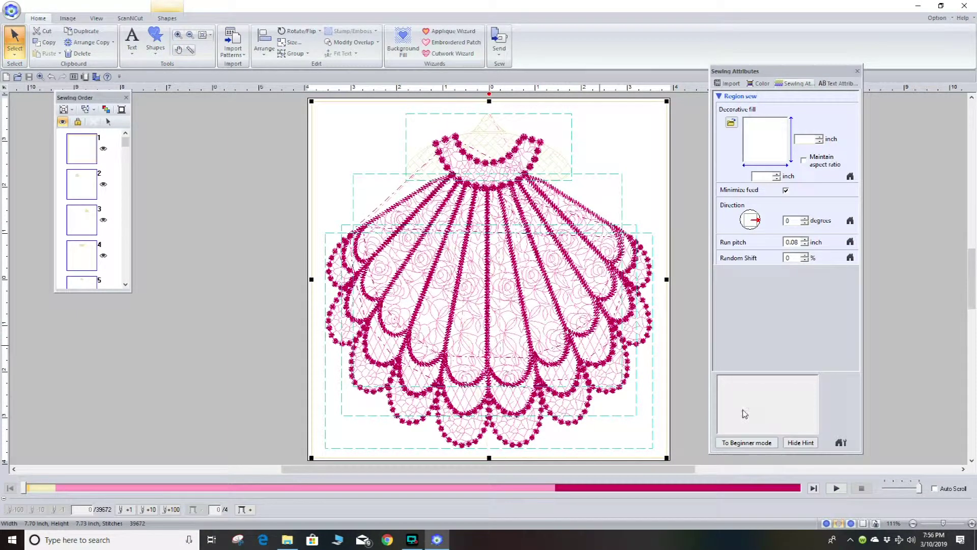
Run the stitch simulation of the complete design to check its sewing sequence.
click(836, 488)
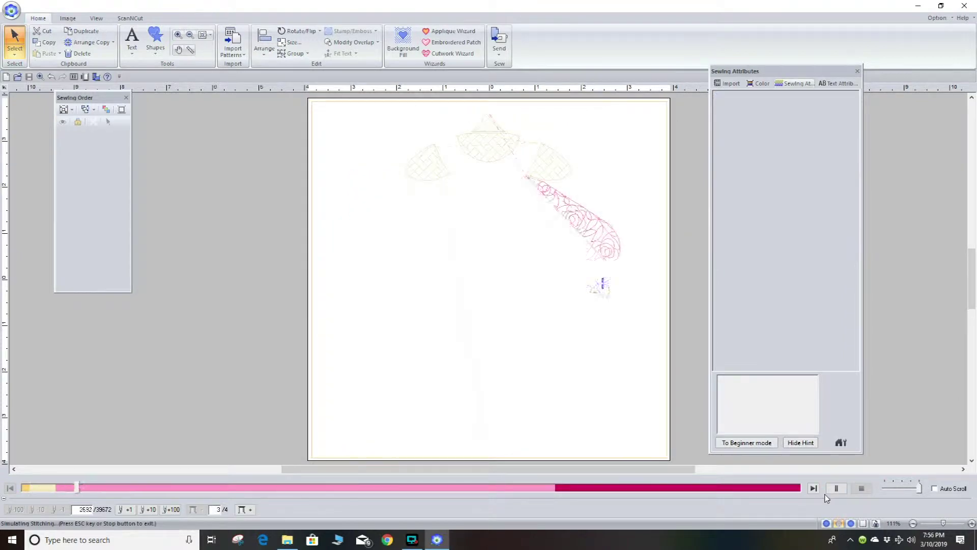